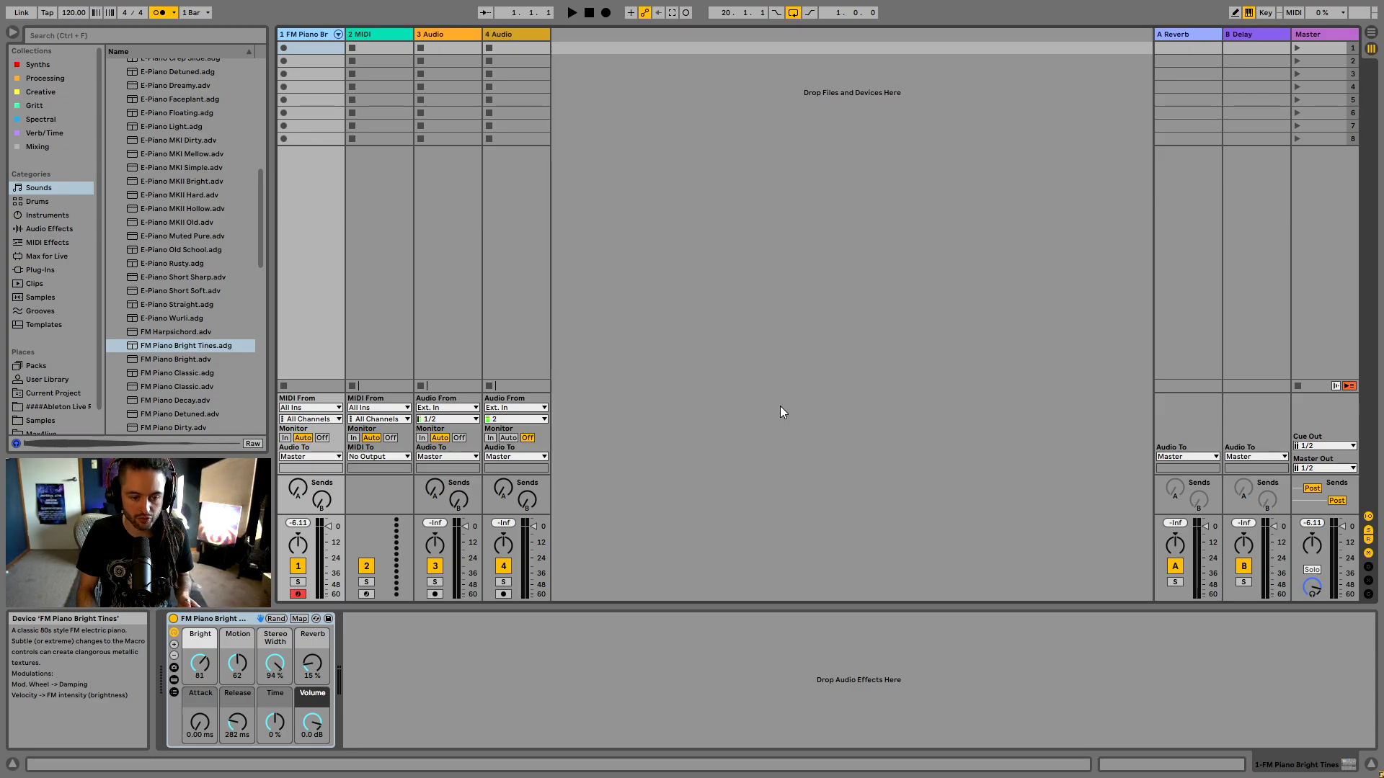
Review the audio device preferences and the enabled hardware inputs in the input channel configuration.
key("ctrl+comma")
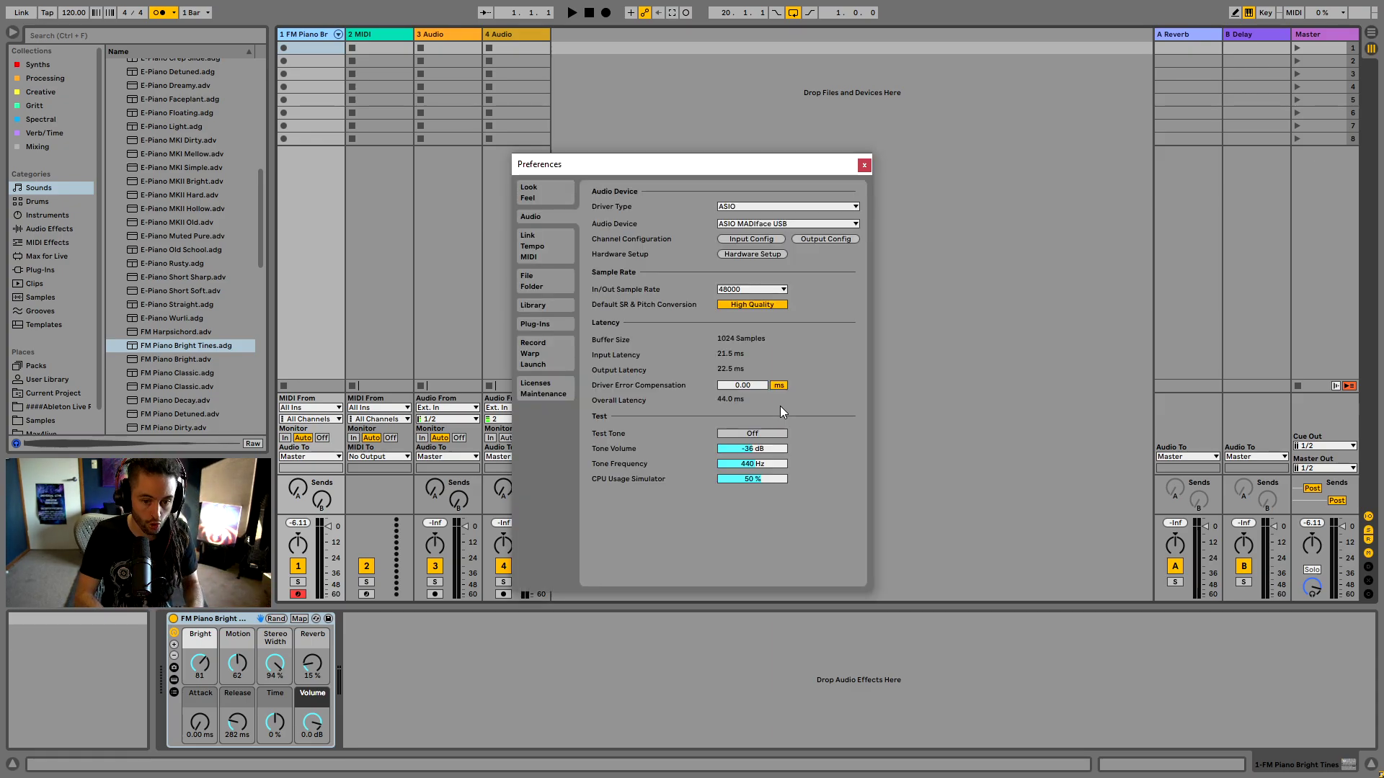
left_click(749, 239)
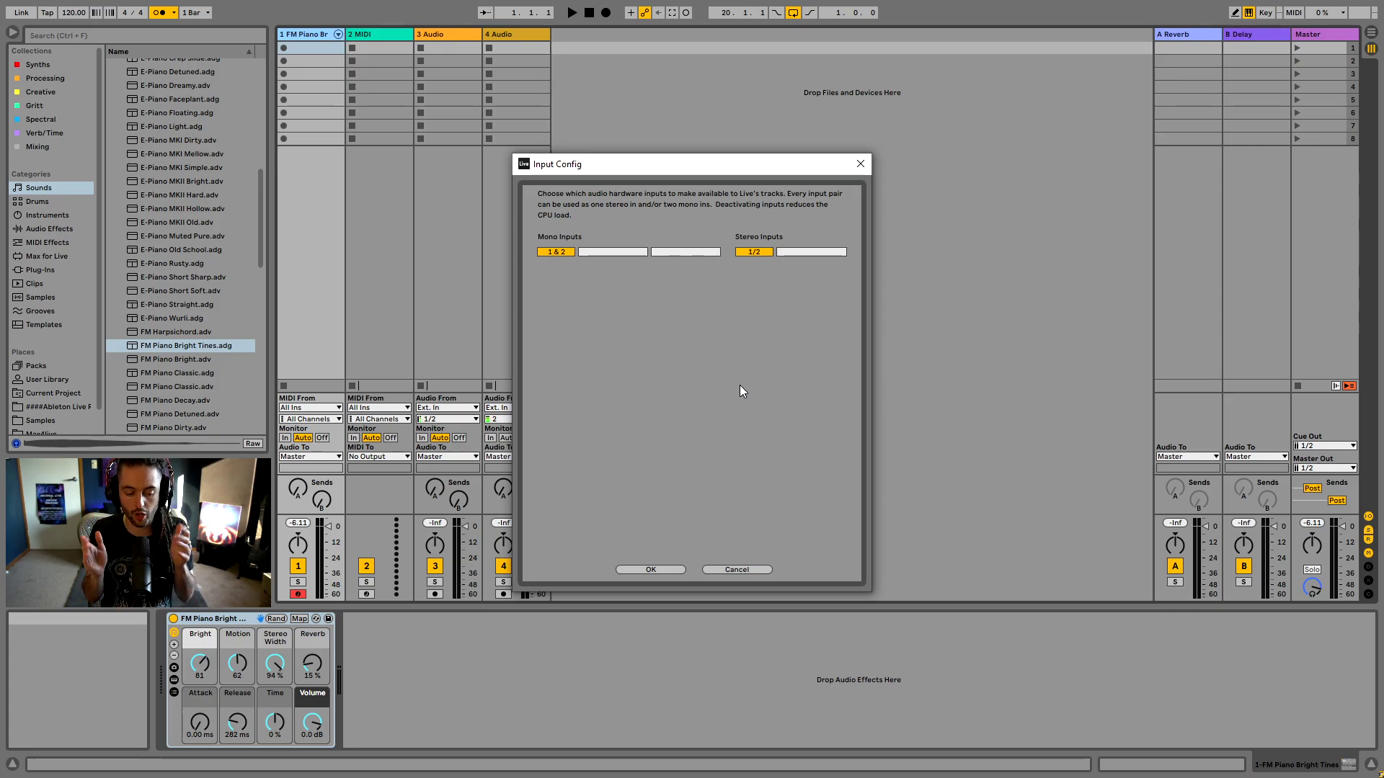
left_click(660, 570)
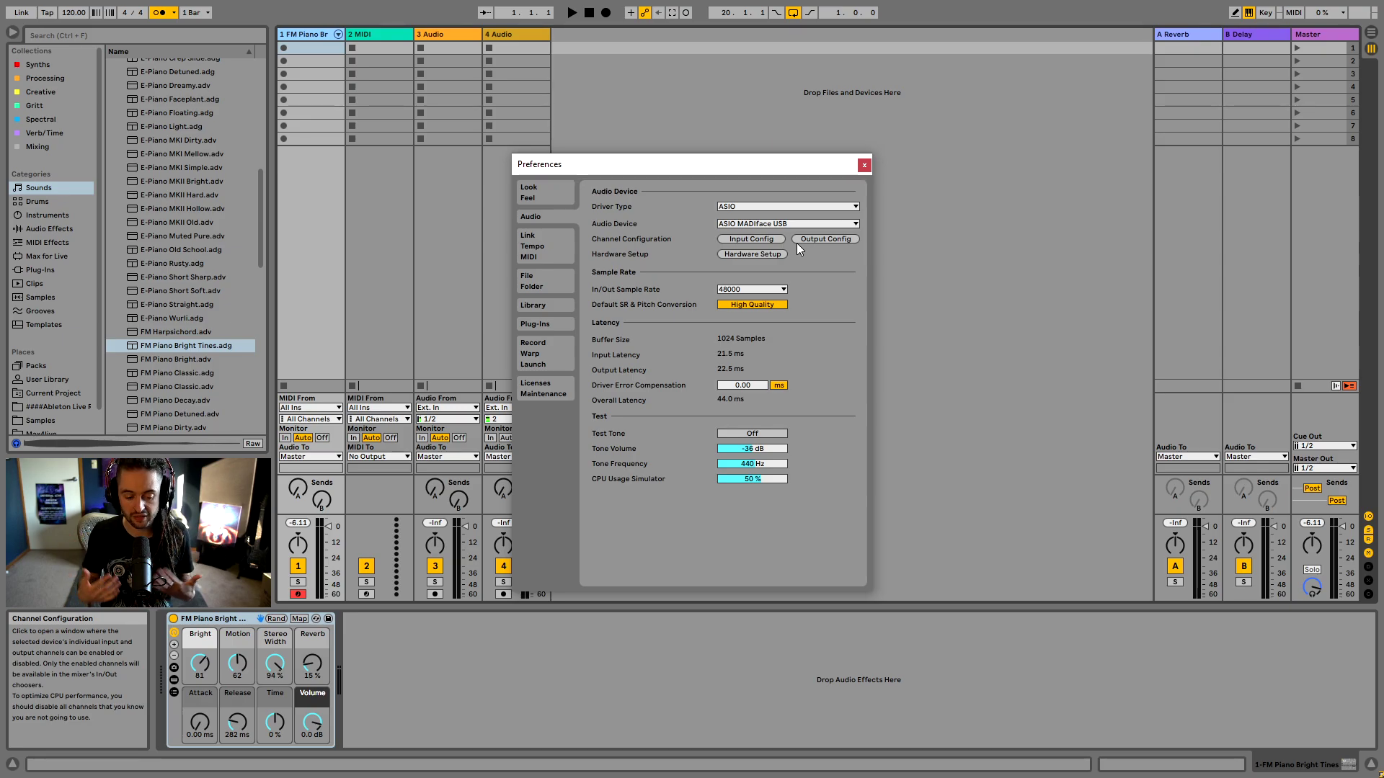
left_click(862, 167)
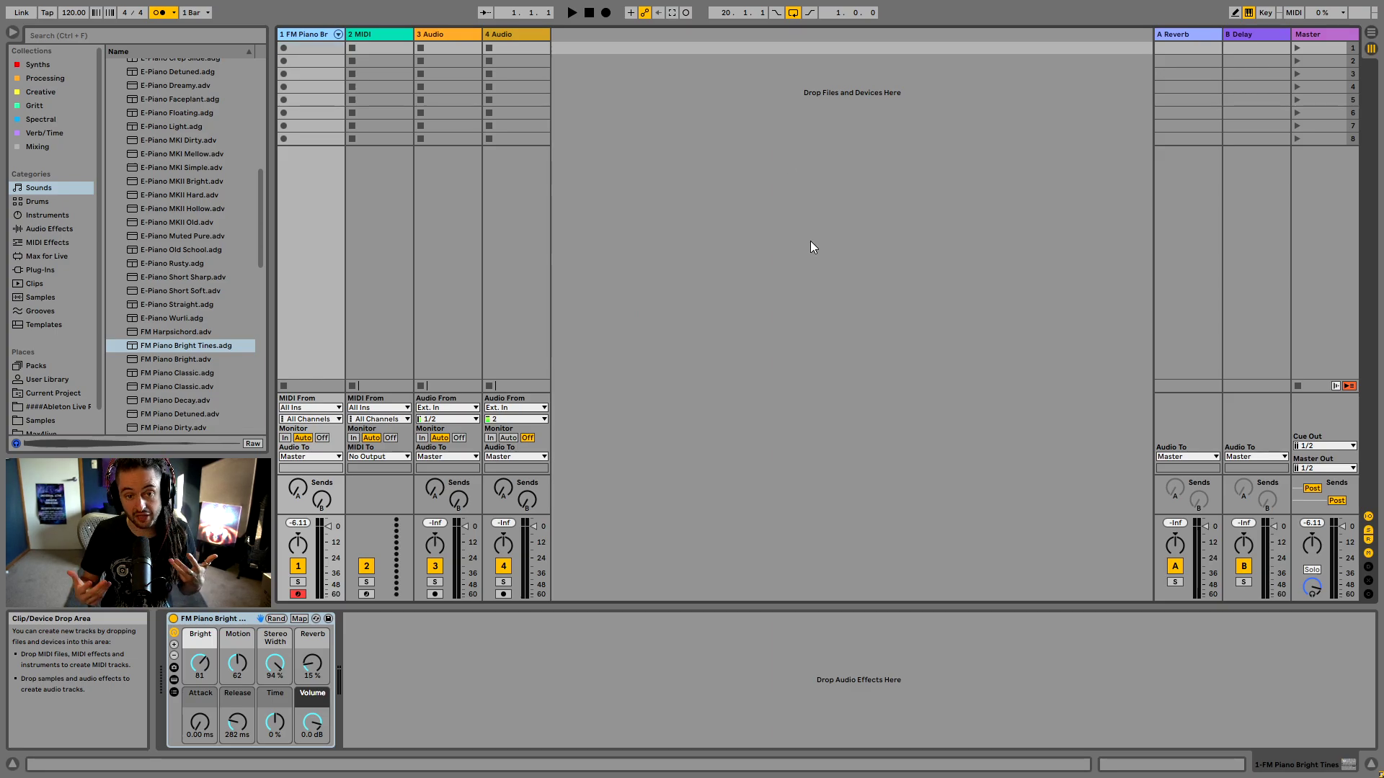
Show the Arrangement View, restore arrangement playback, and place the insert marker at bar 20 on the 4 Audio track.
key("Tab")
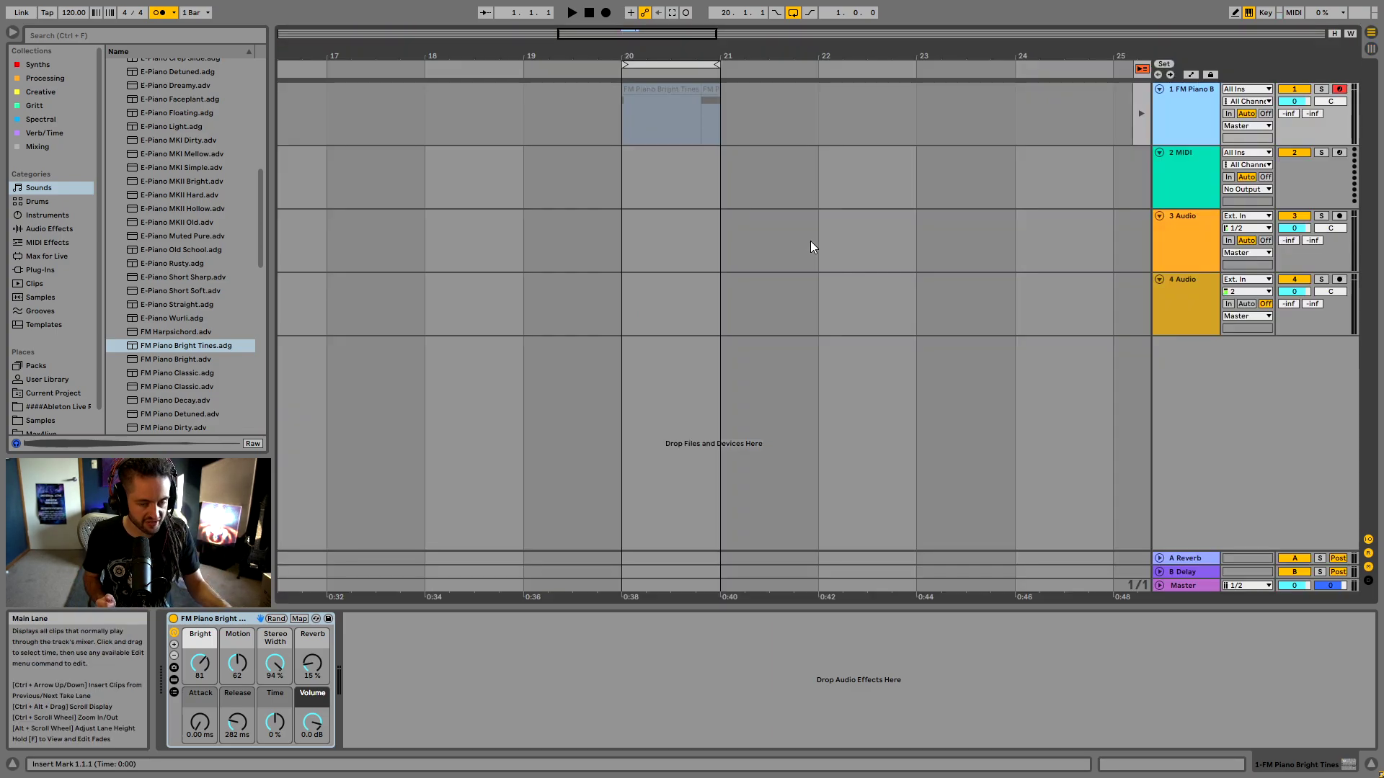
left_click(767, 282)
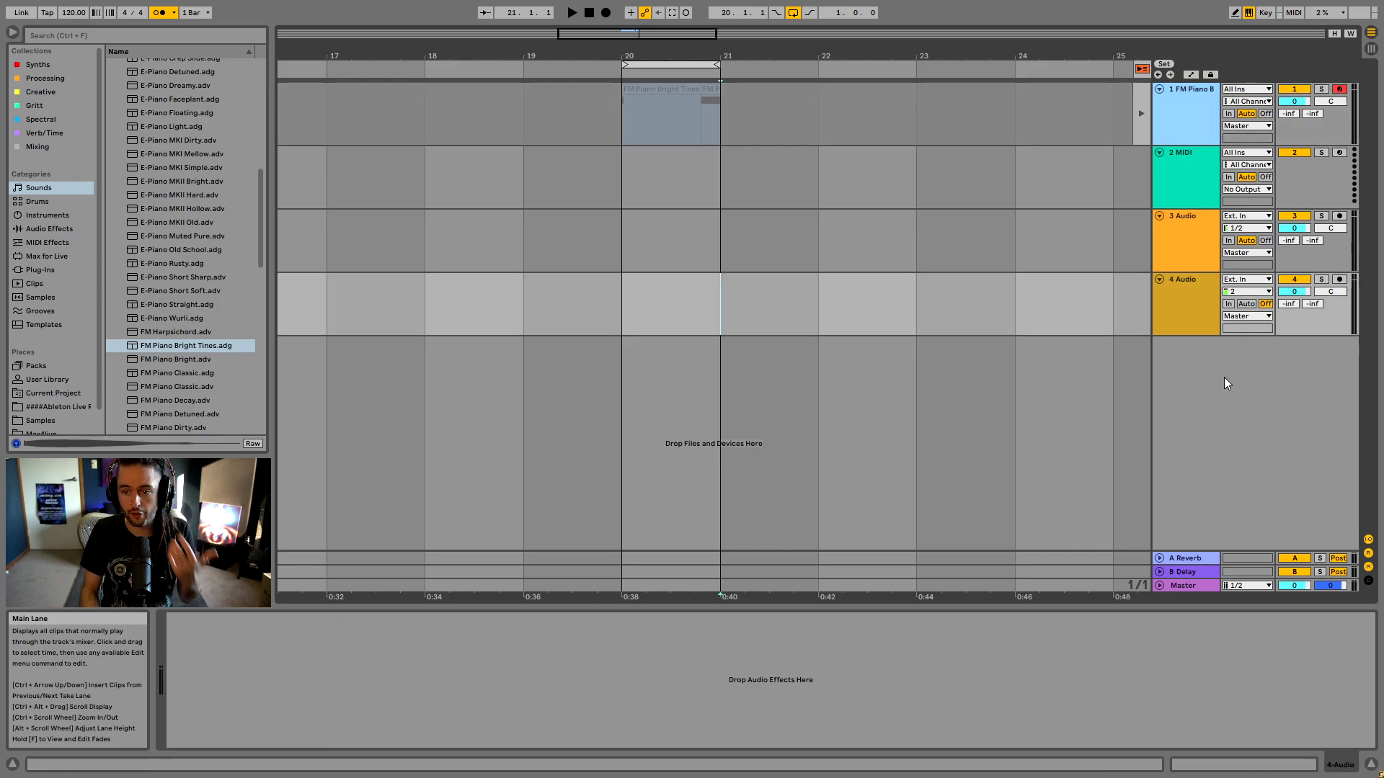
left_click(1142, 70)
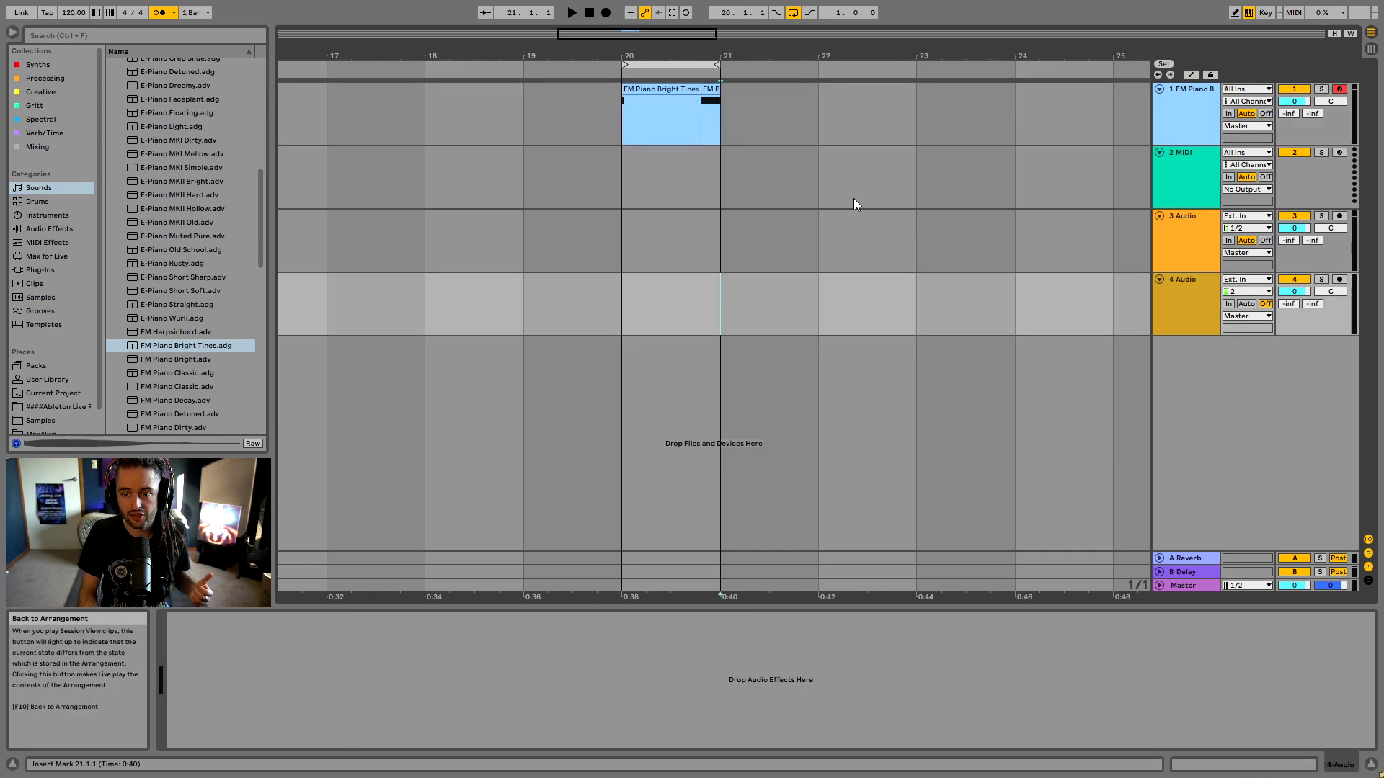
left_click(616, 297)
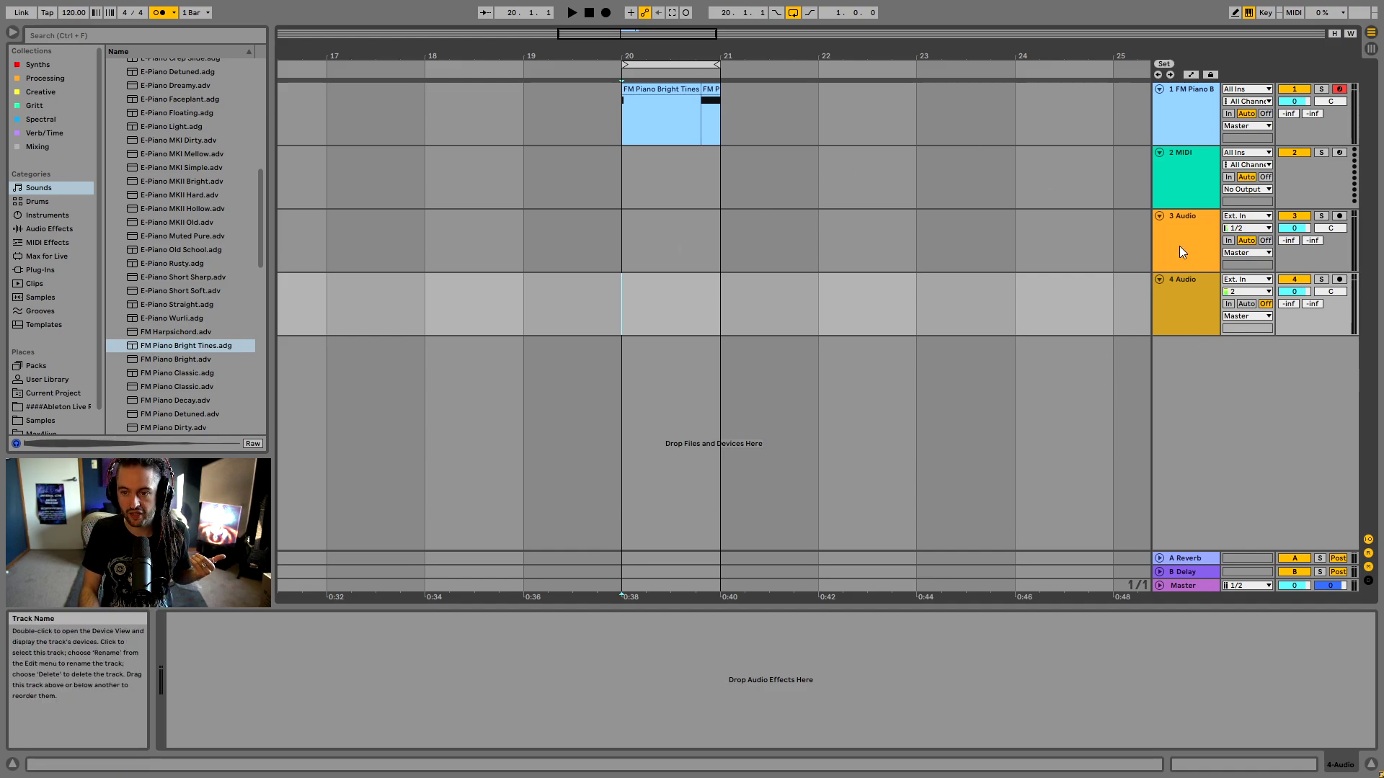
Set the 4 Audio track's input source to Ext. In and its input channel to 2.
left_click(1185, 292)
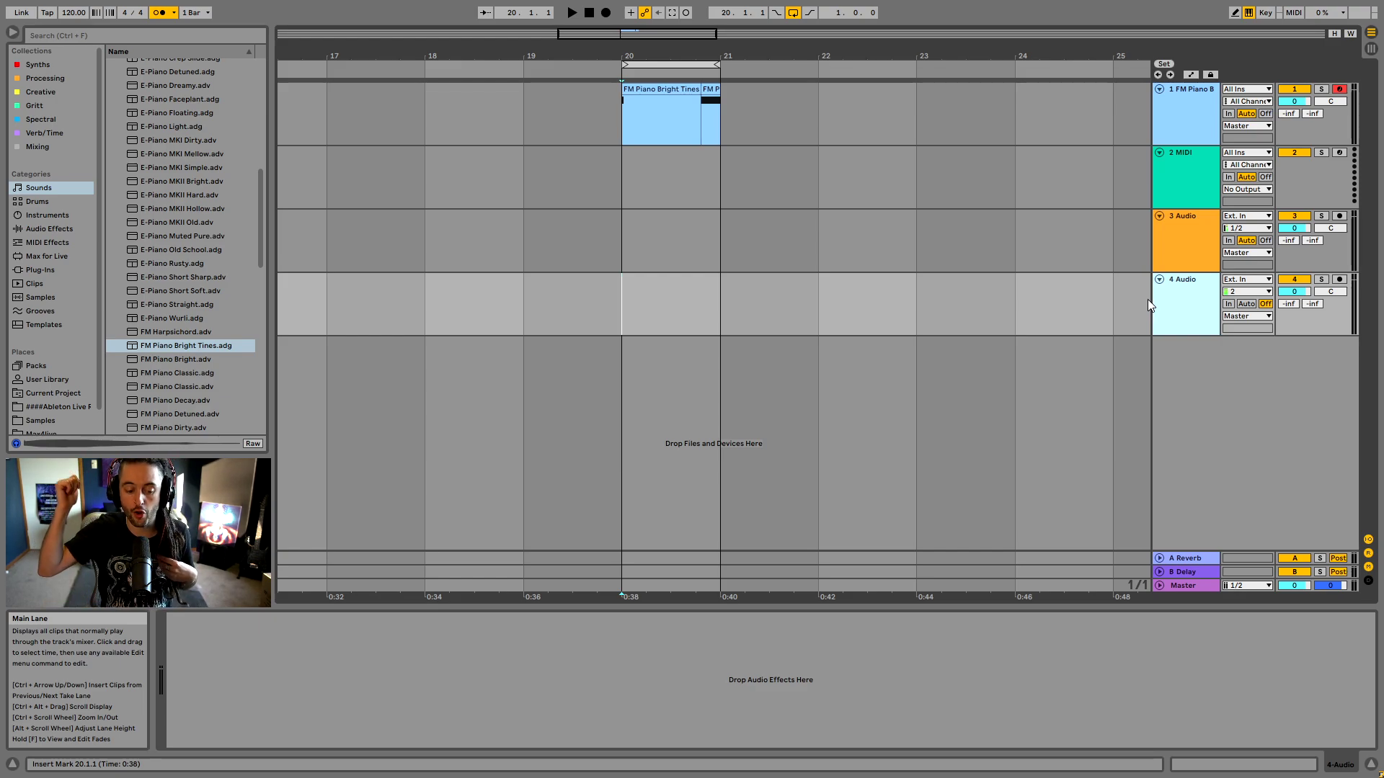
left_click(1232, 281)
left_click(1231, 291)
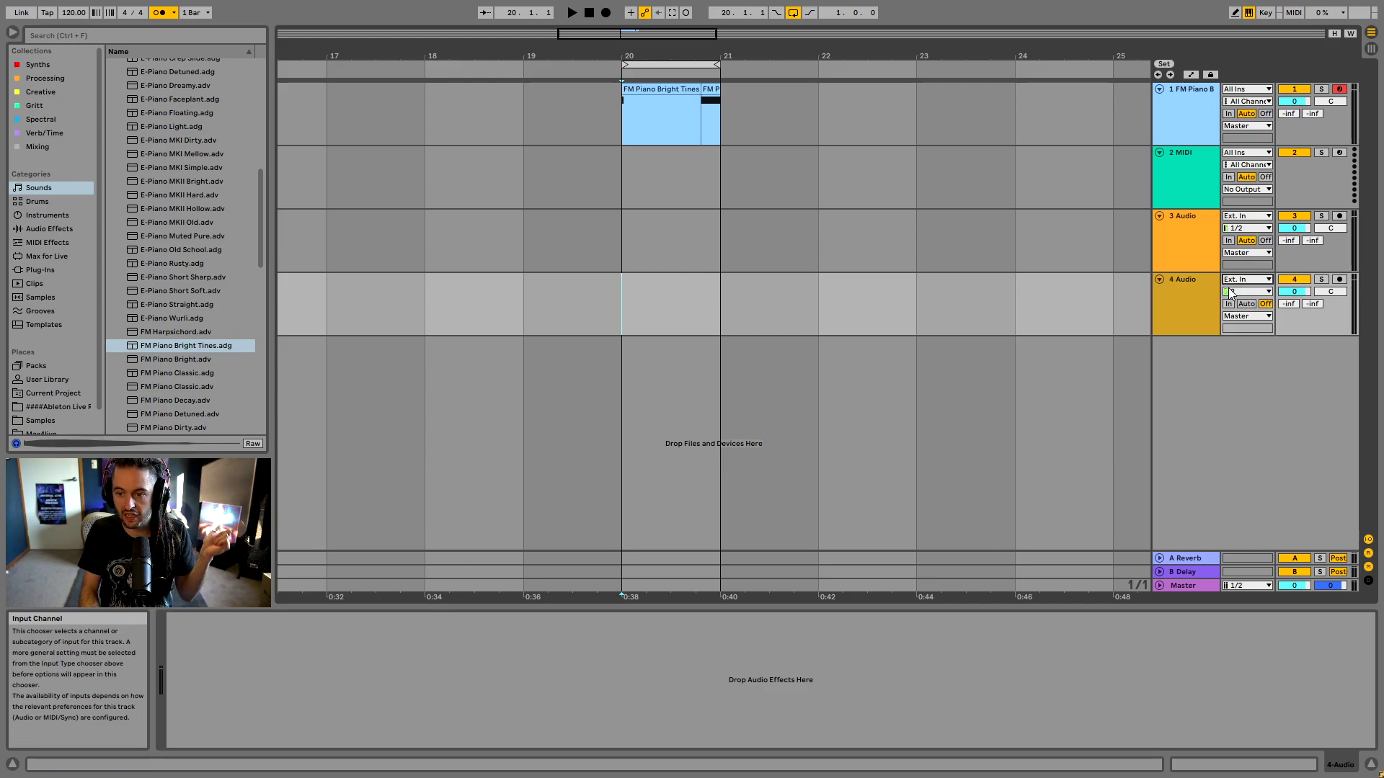
left_click(1247, 281)
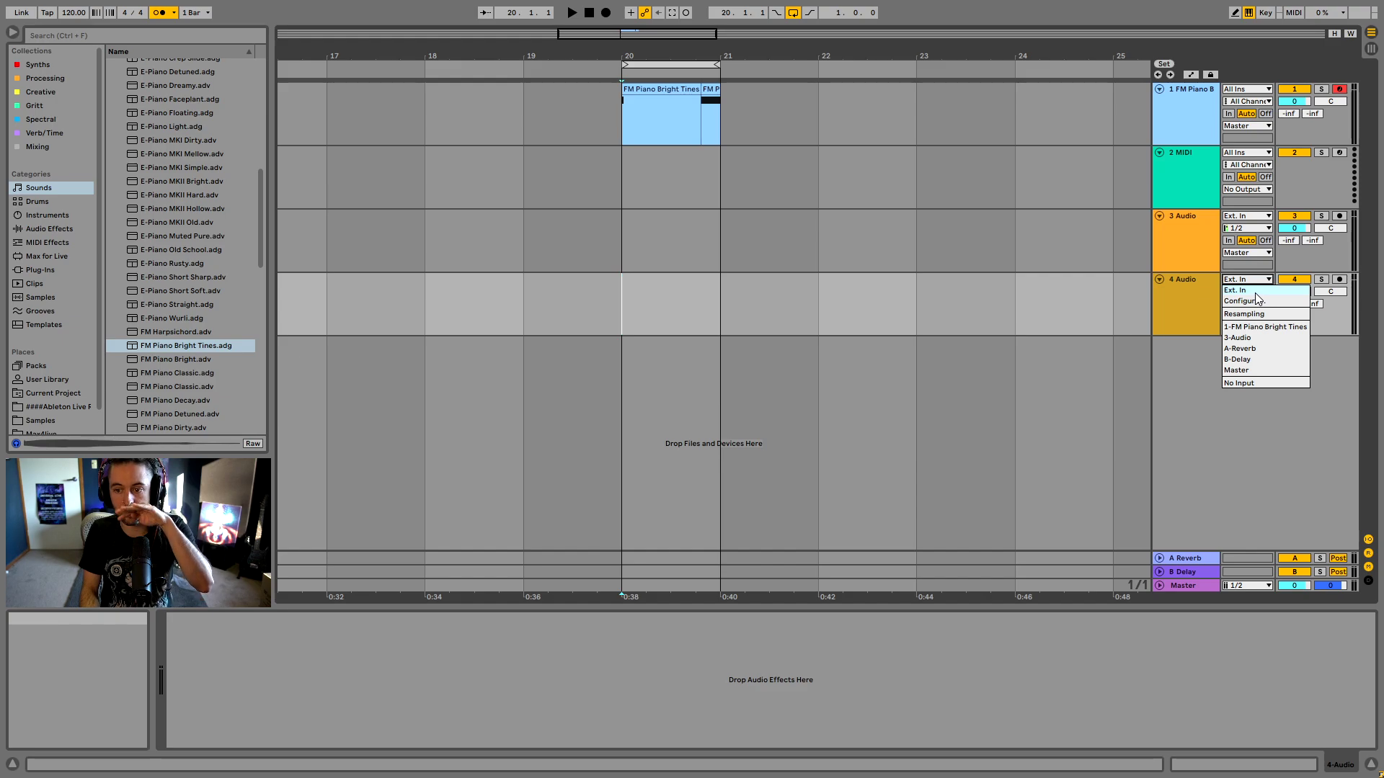
left_click(1254, 292)
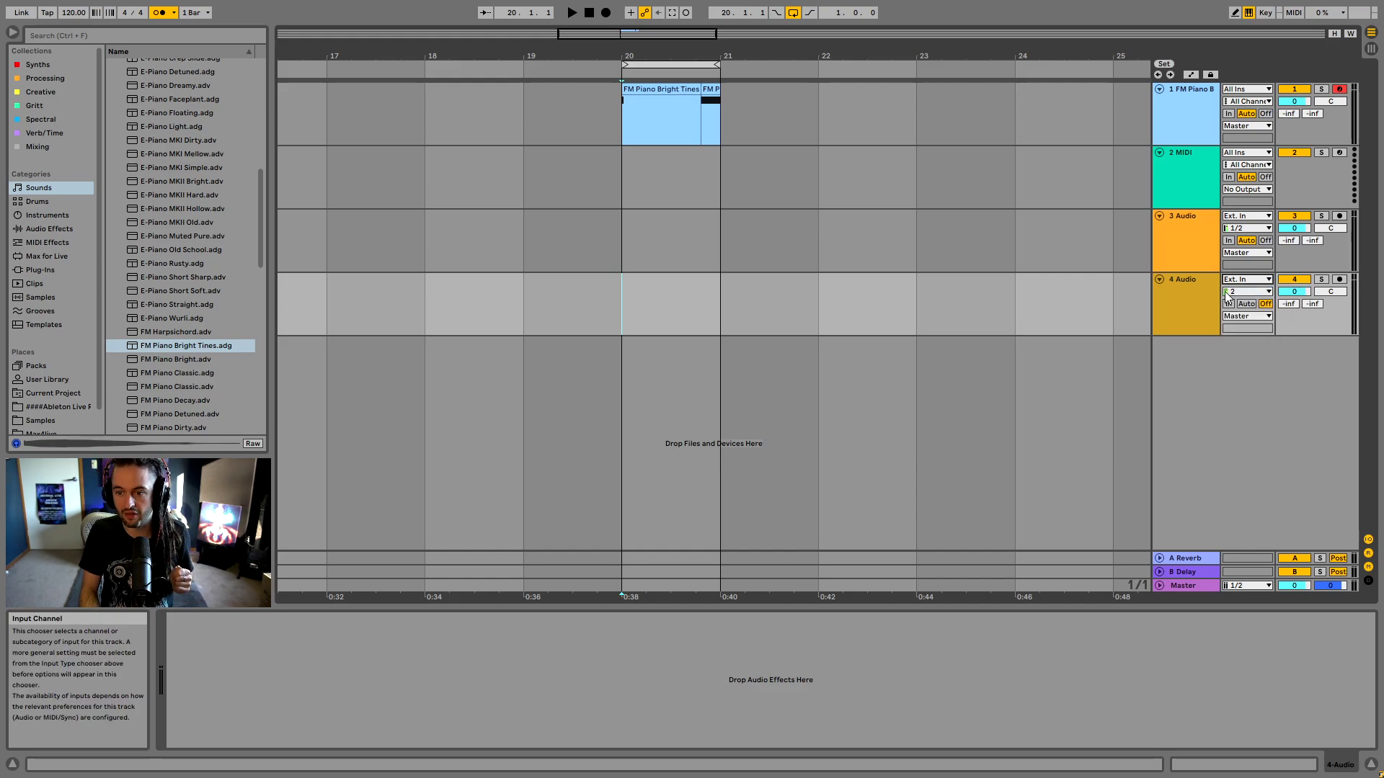
left_click(1247, 291)
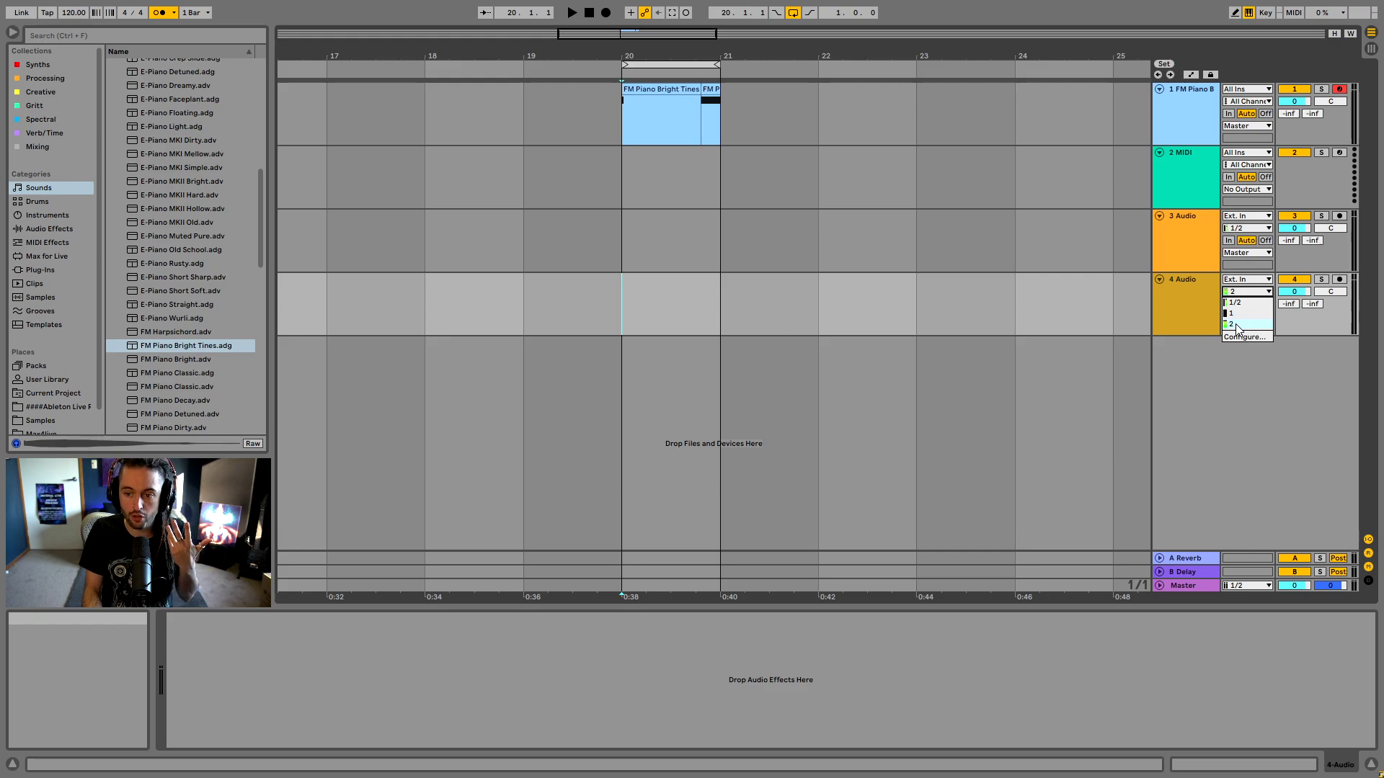
left_click(1236, 325)
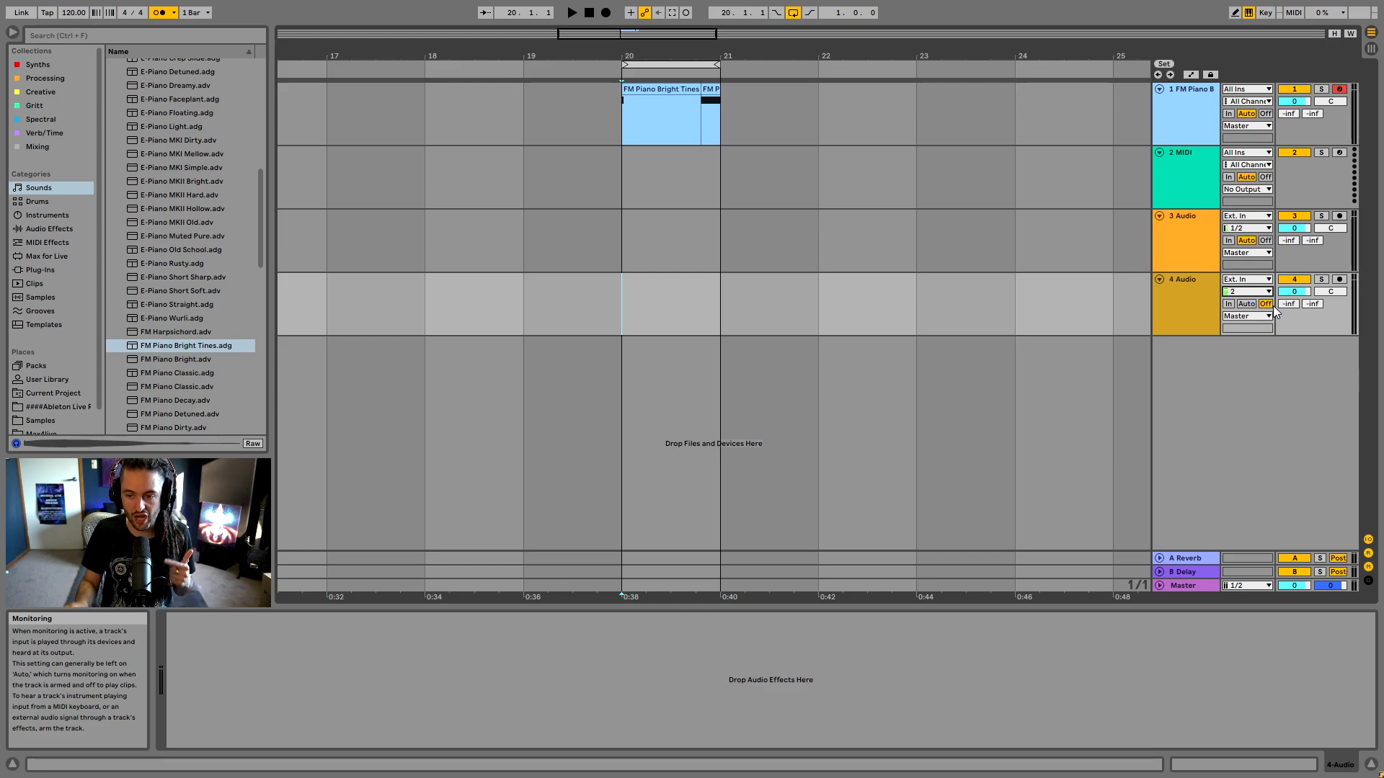
Try the In monitoring mode on the 4 Audio track, set monitoring to Auto, and arm the track for recording.
left_click(1230, 305)
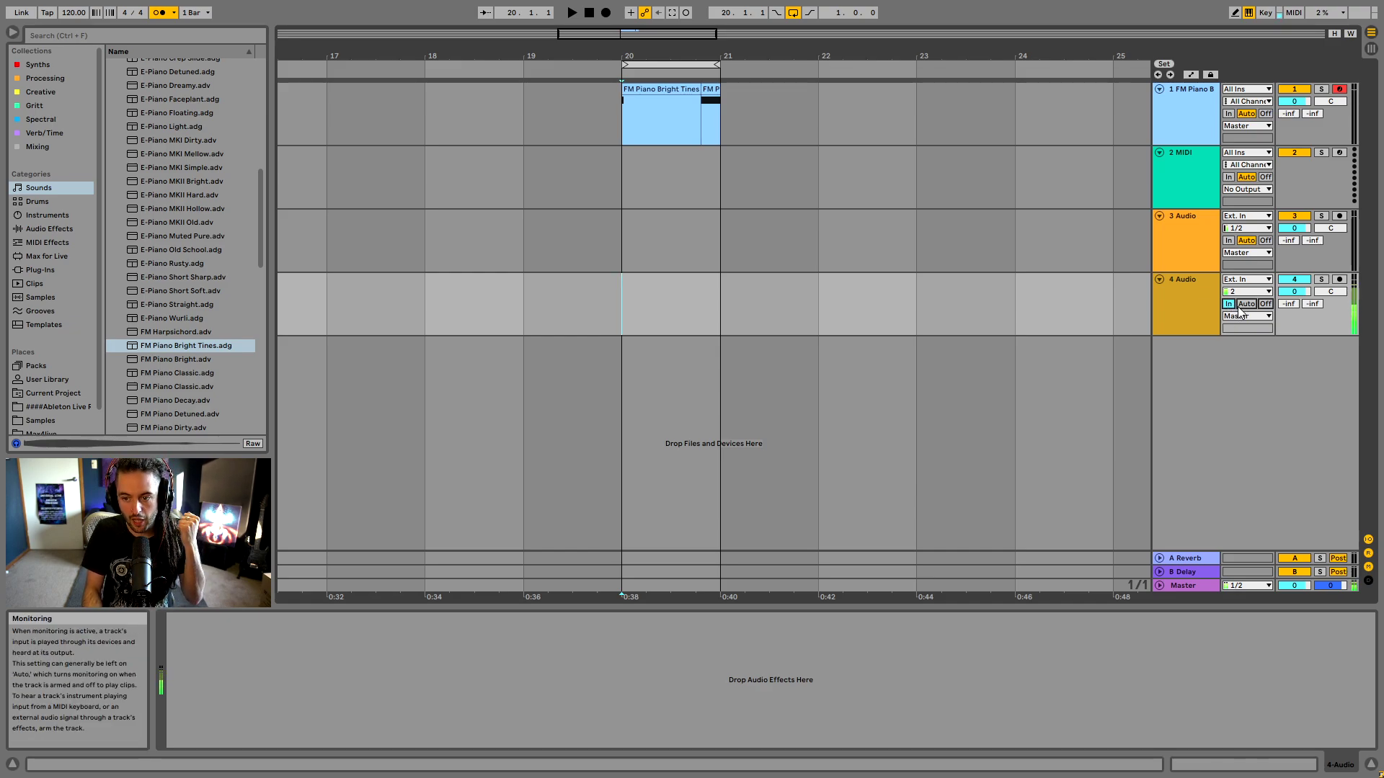
left_click(1246, 303)
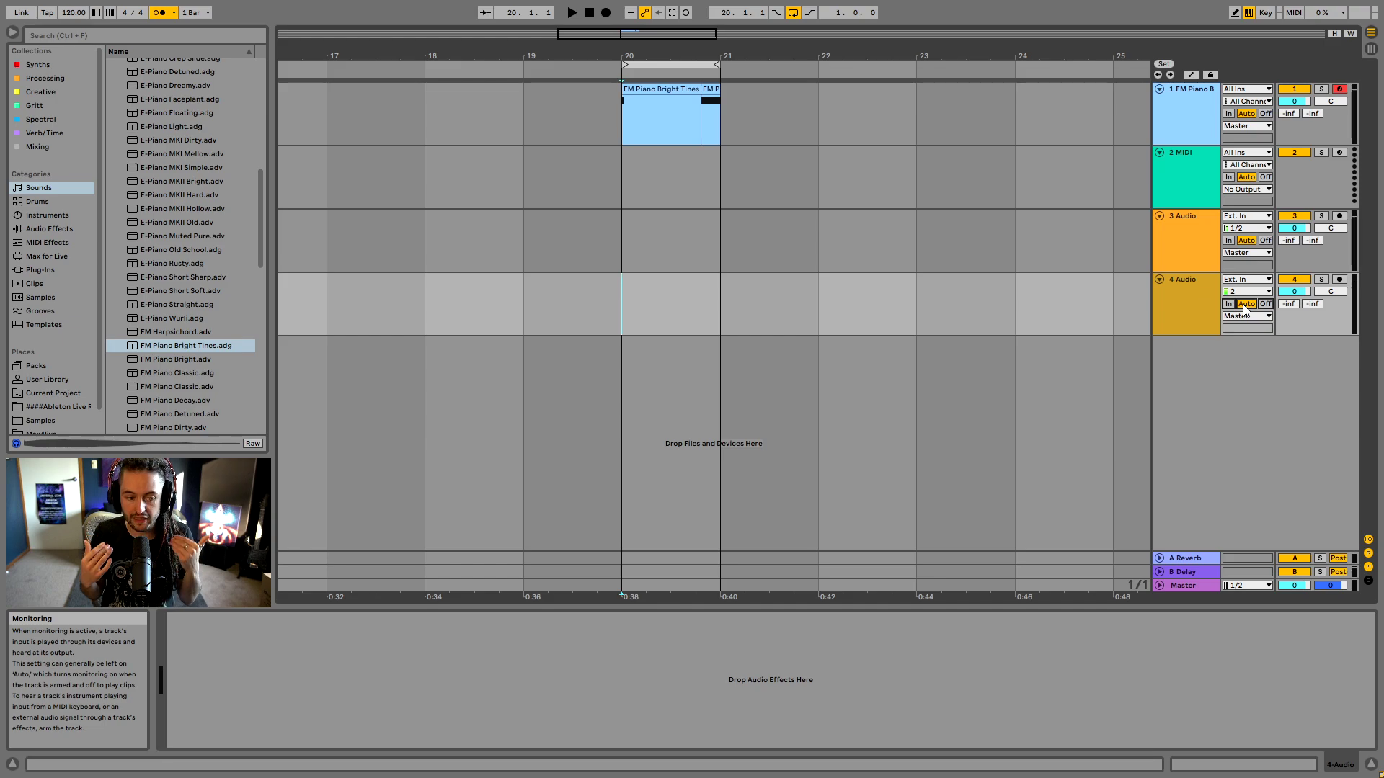
left_click(1339, 279)
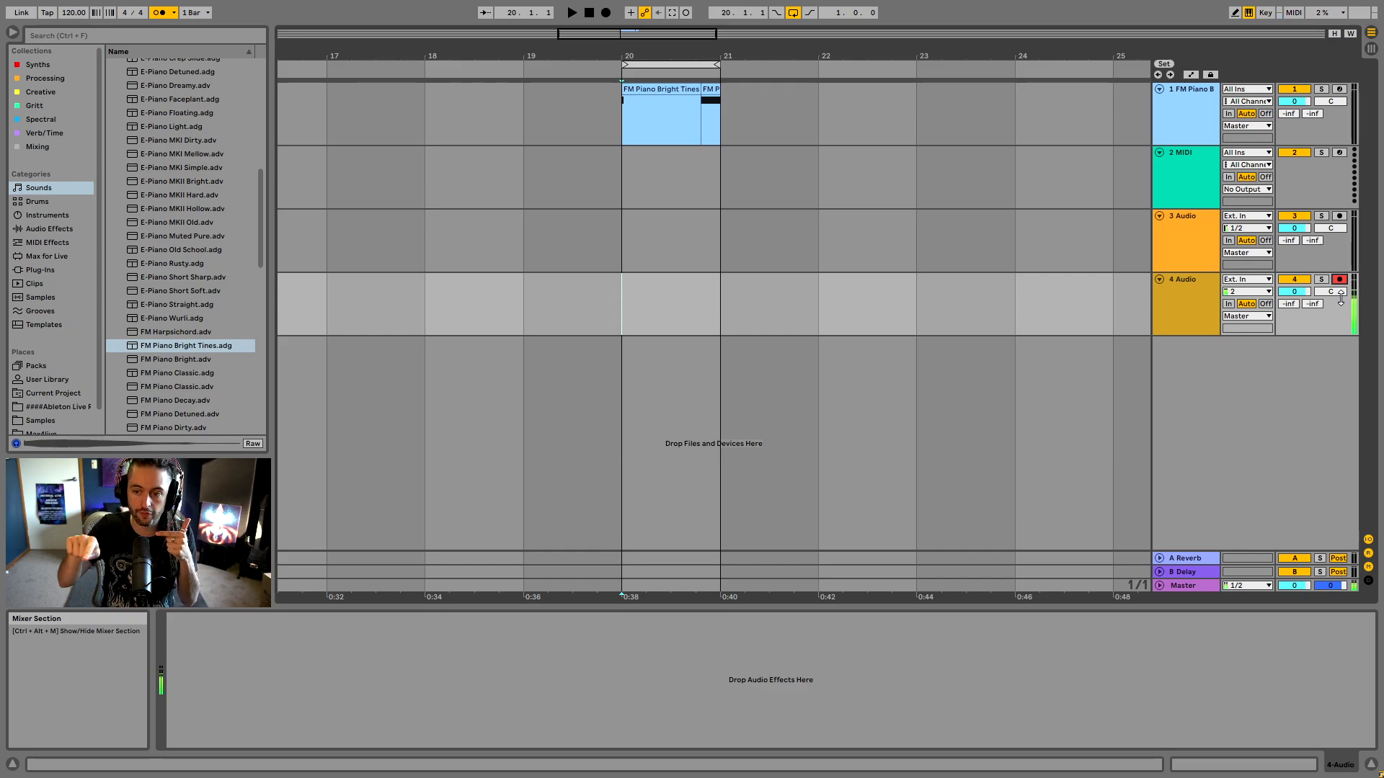
left_click(1187, 297)
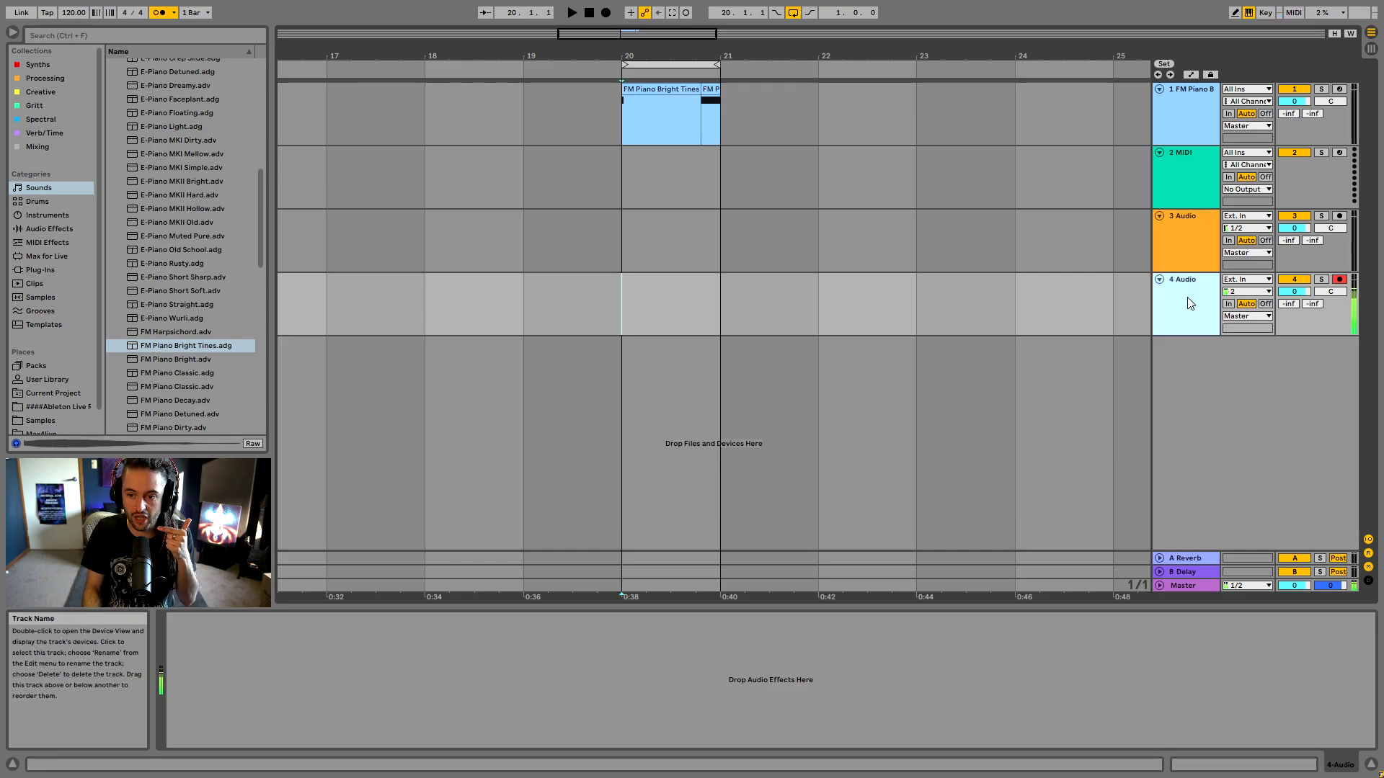
Compare input channel 1 with channel 2, and monitoring Off with Auto, on the armed 4 Audio track.
left_click(1239, 293)
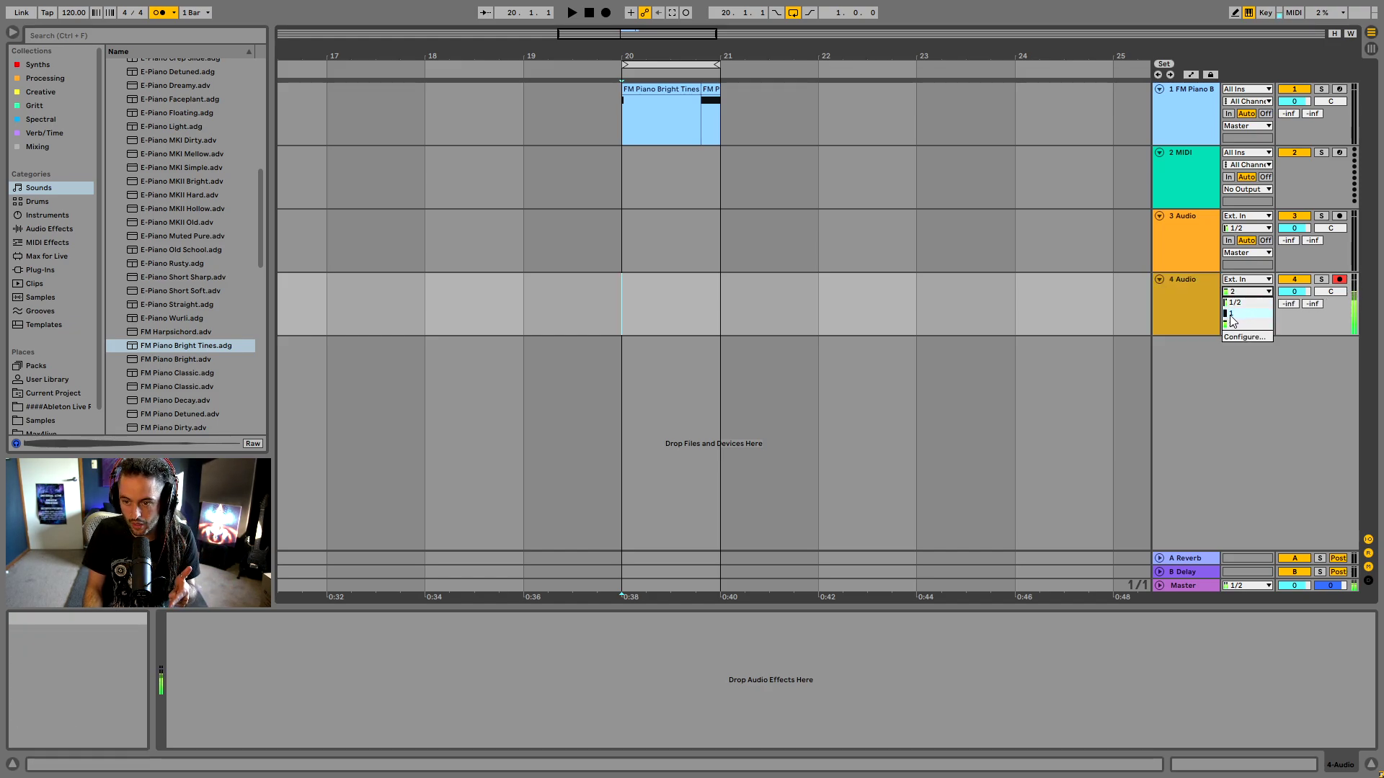
left_click(1231, 316)
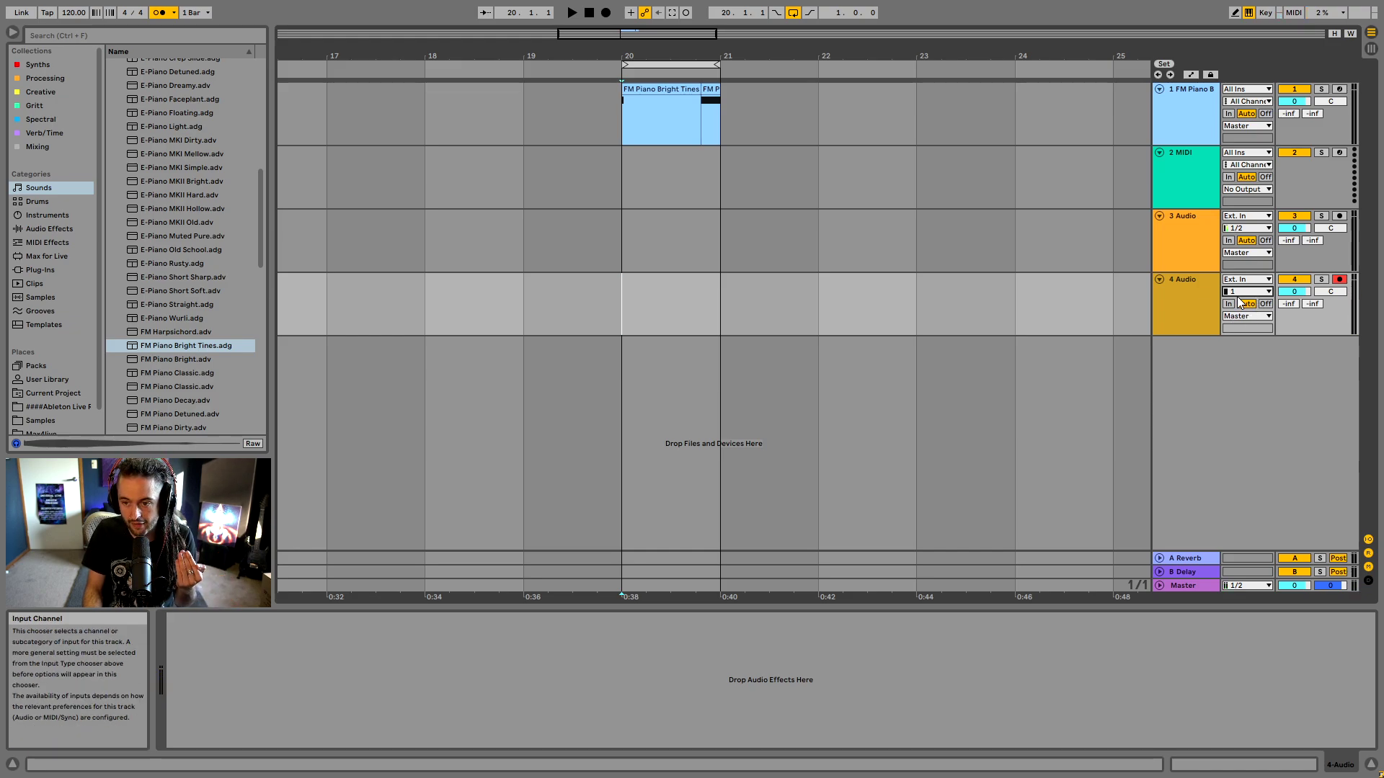
left_click(1241, 292)
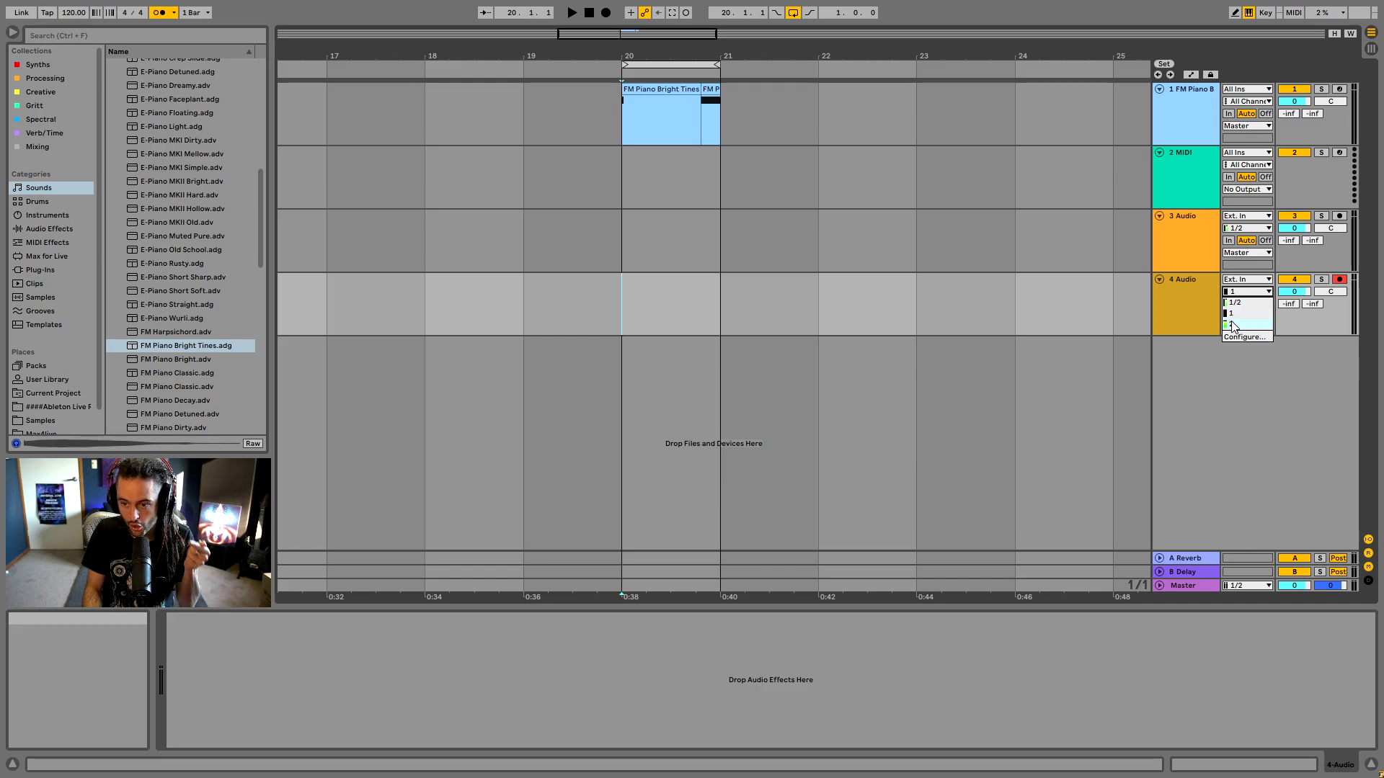
left_click(1231, 325)
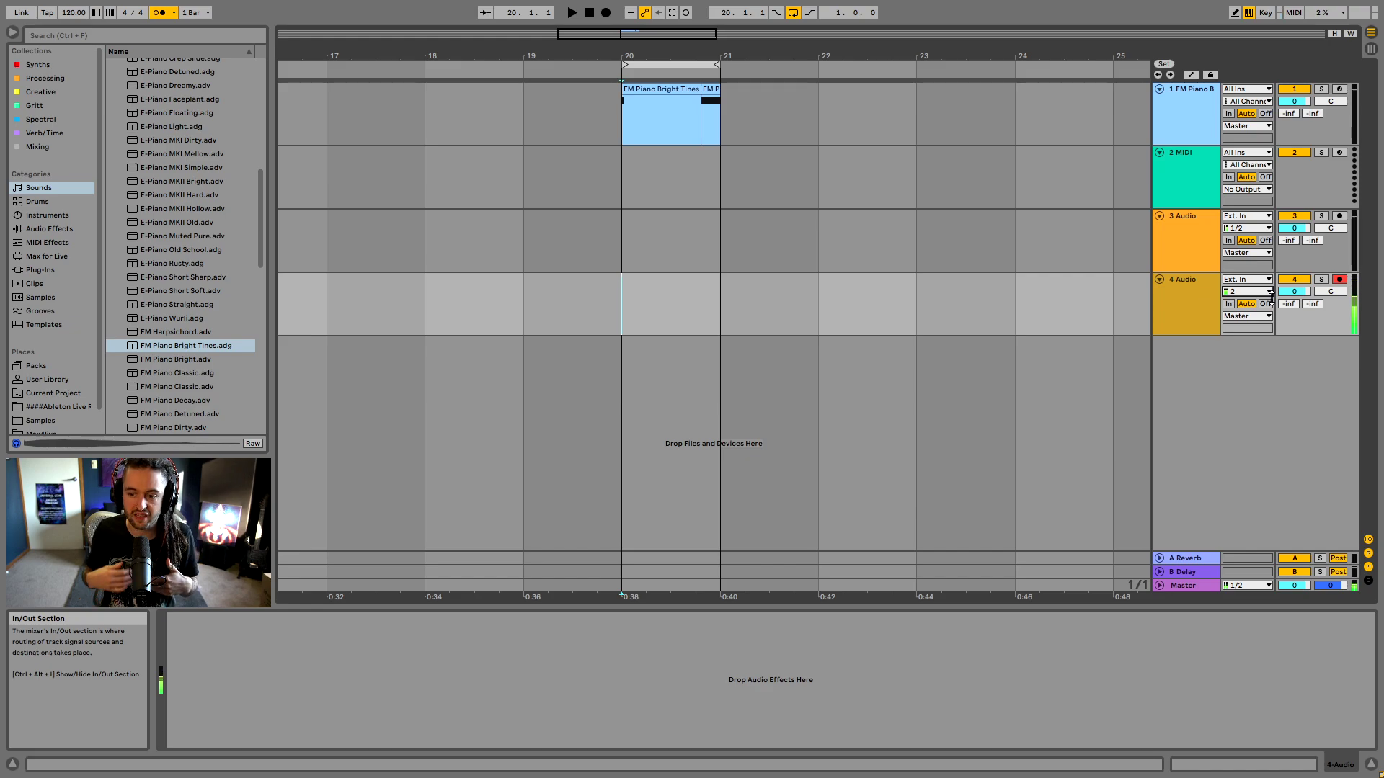
left_click(1266, 303)
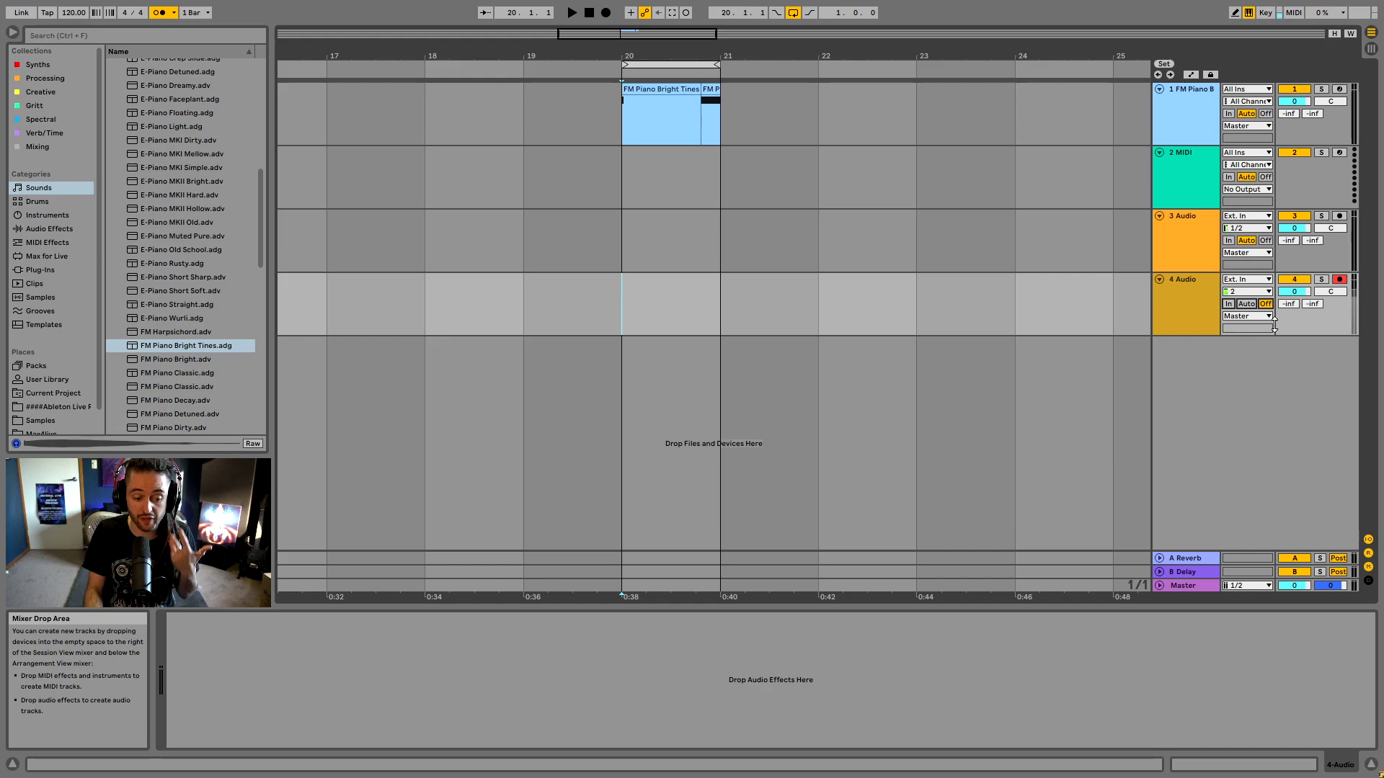
left_click(1246, 304)
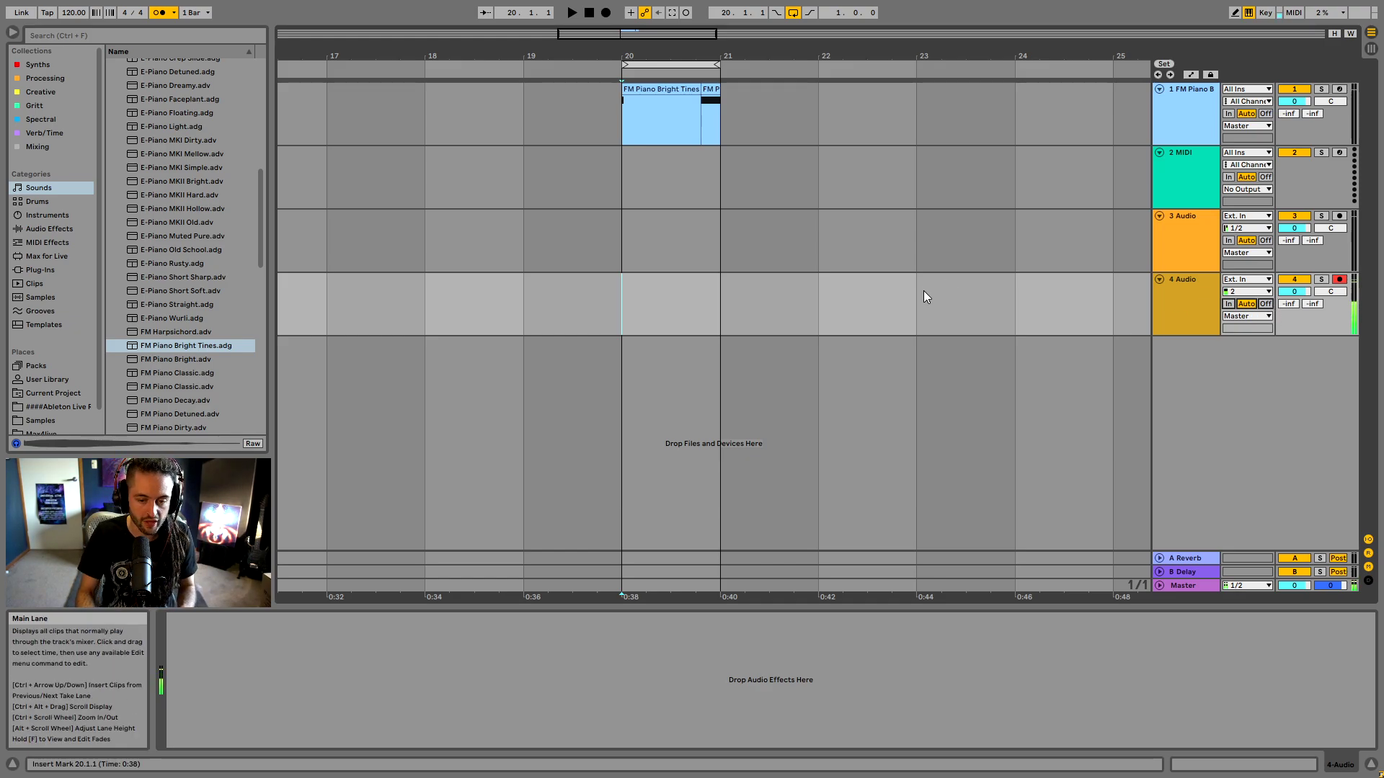
Check the latency values in the audio preferences and set the 4 Audio track's monitoring to Off.
key("ctrl+comma")
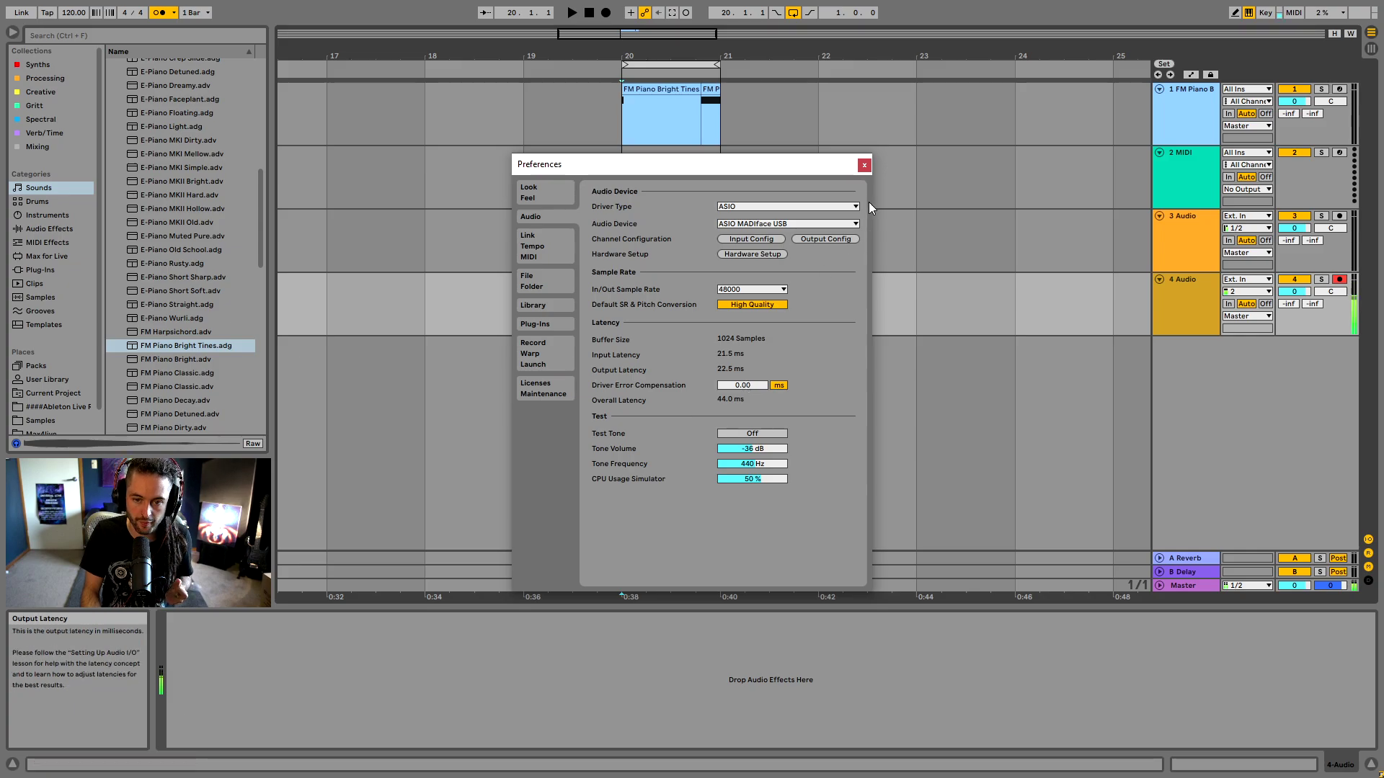
left_click(864, 165)
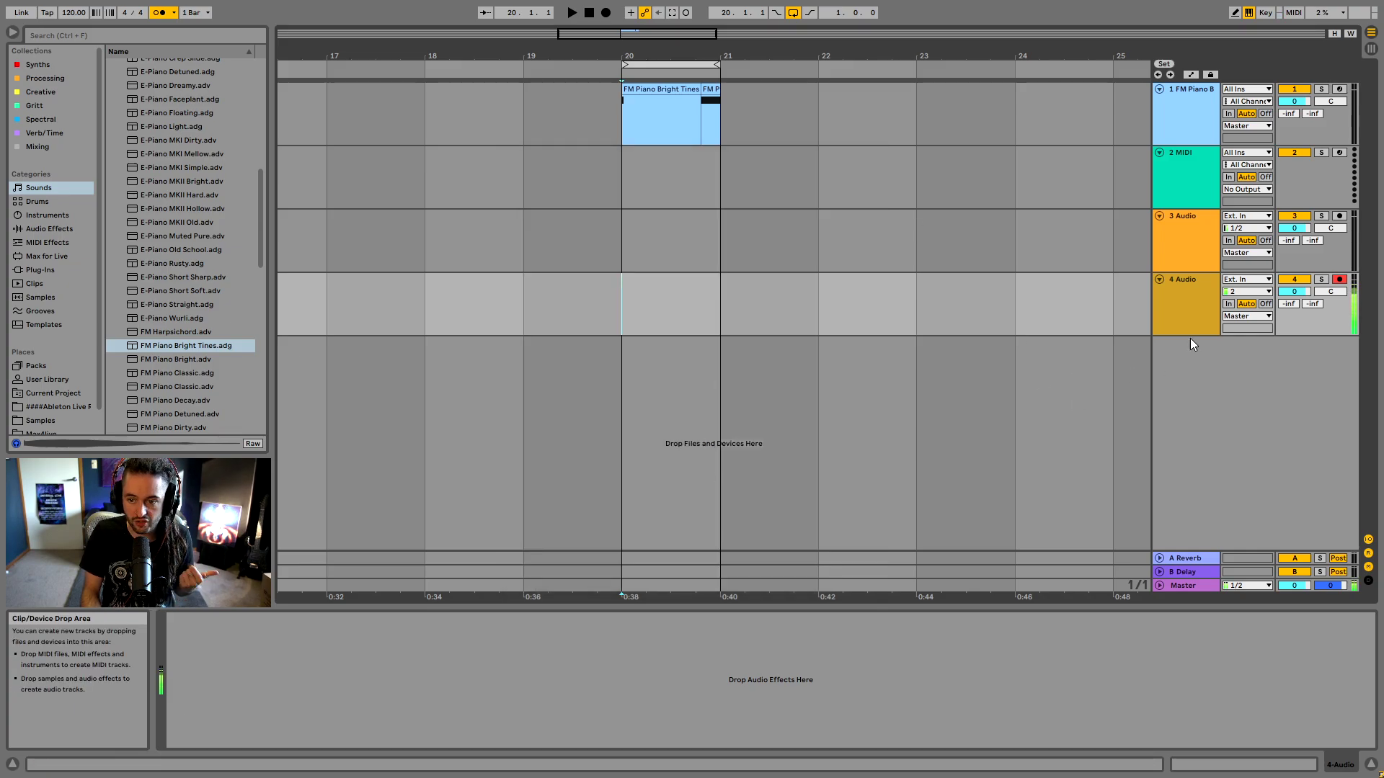
left_click(1265, 304)
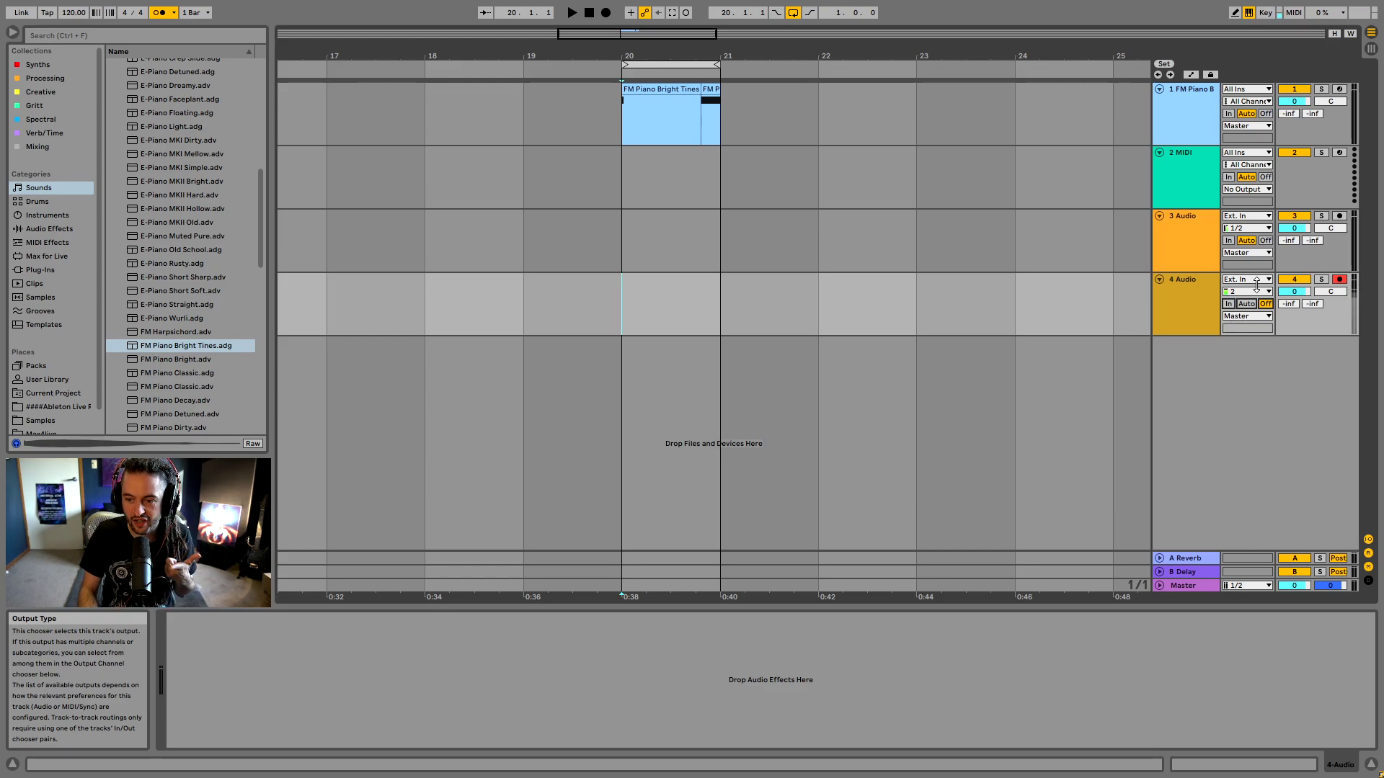
left_click(1247, 304)
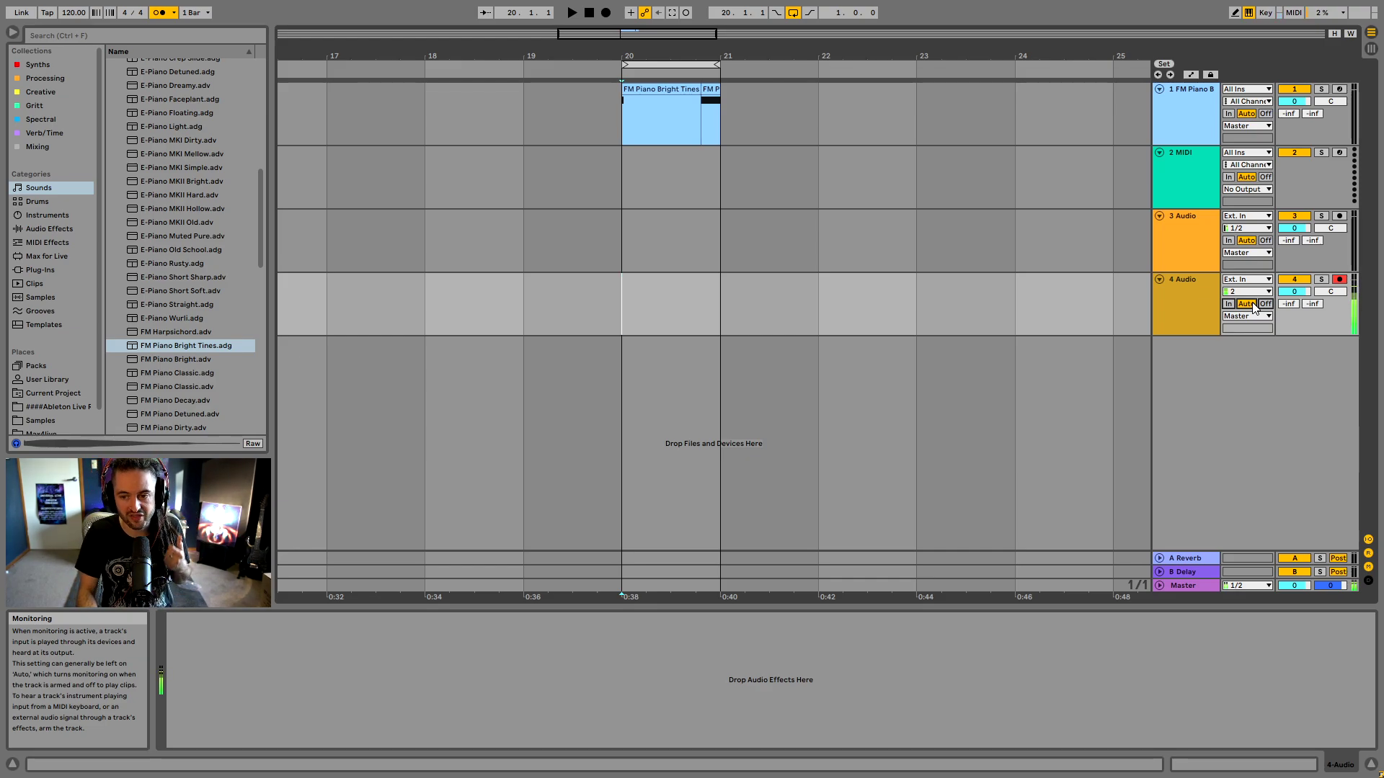
left_click(1266, 304)
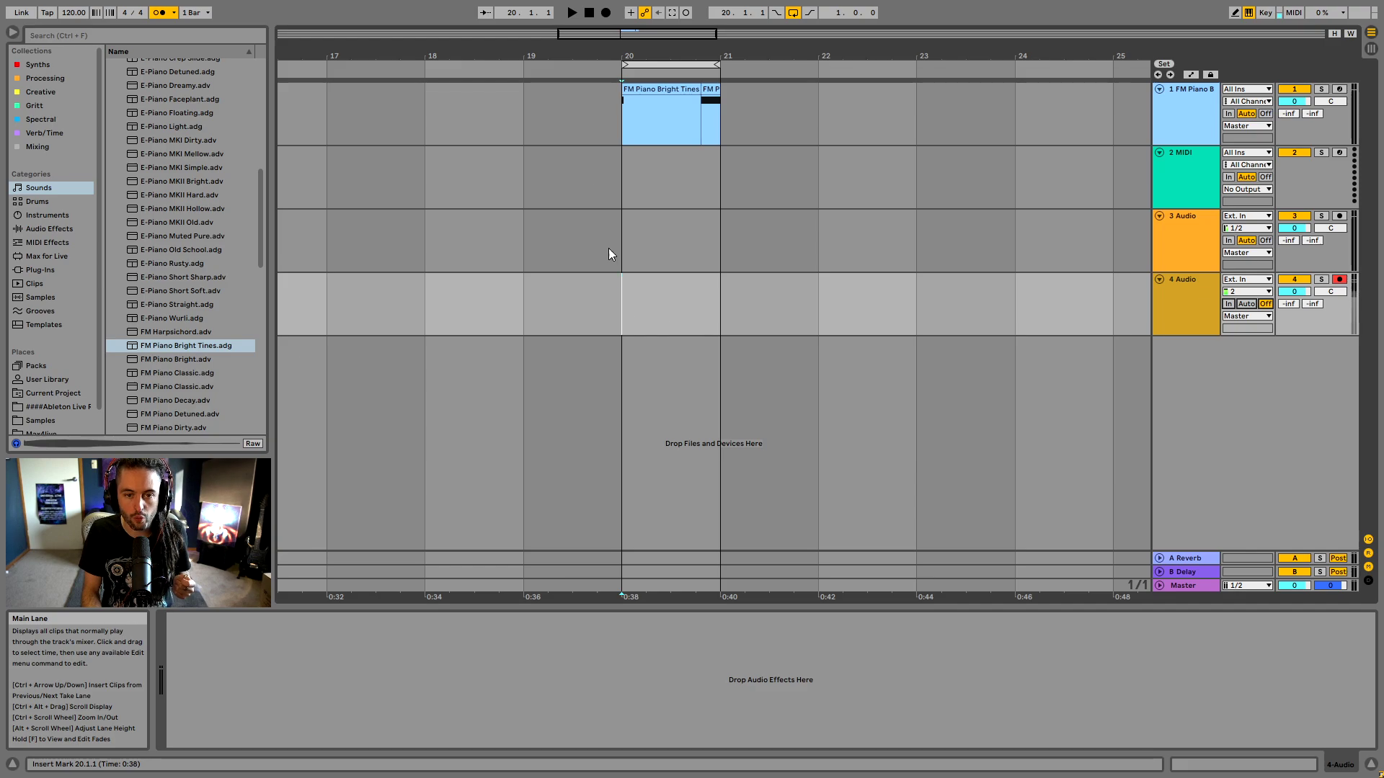
Check the metronome's count-in and sound options and place the insert marker at bar 20 on the 4 Audio track.
left_click_drag(651, 308, 713, 309)
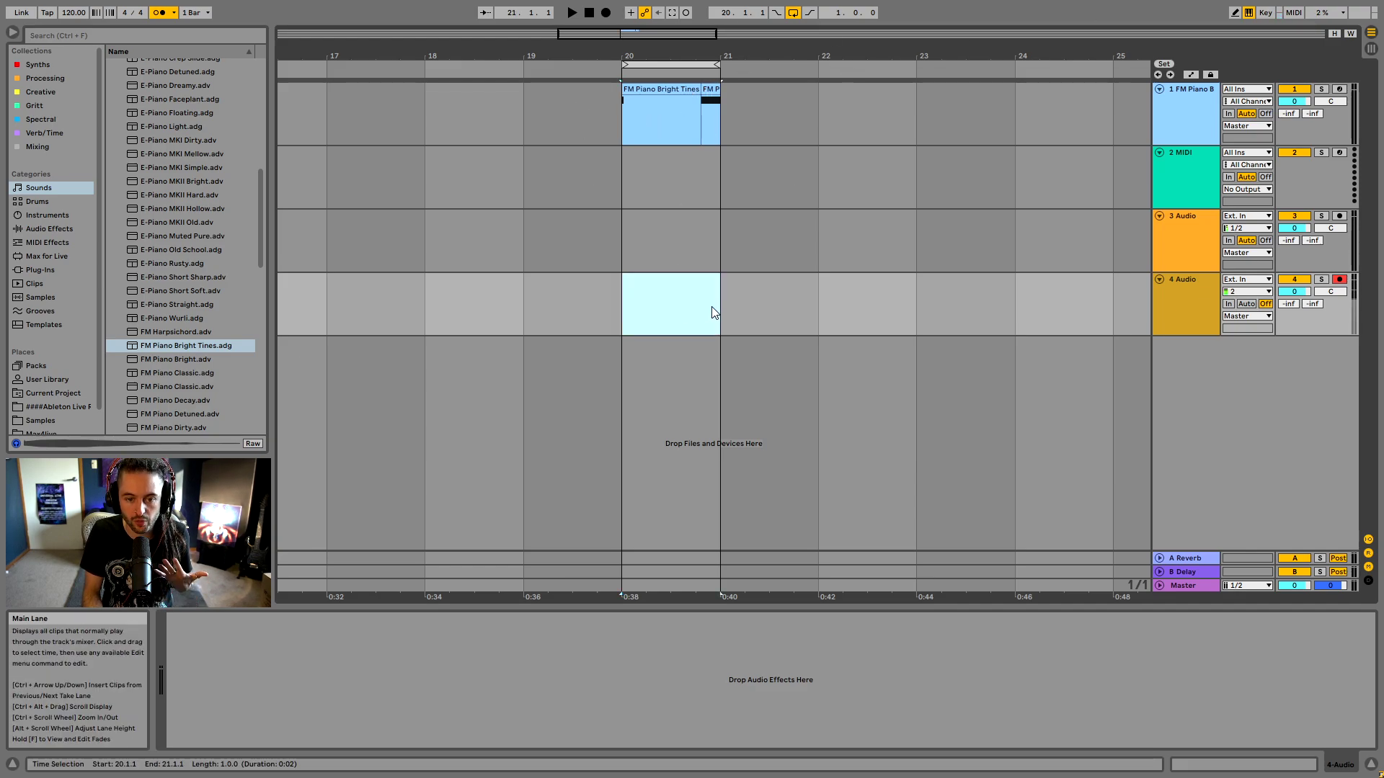
left_click(174, 13)
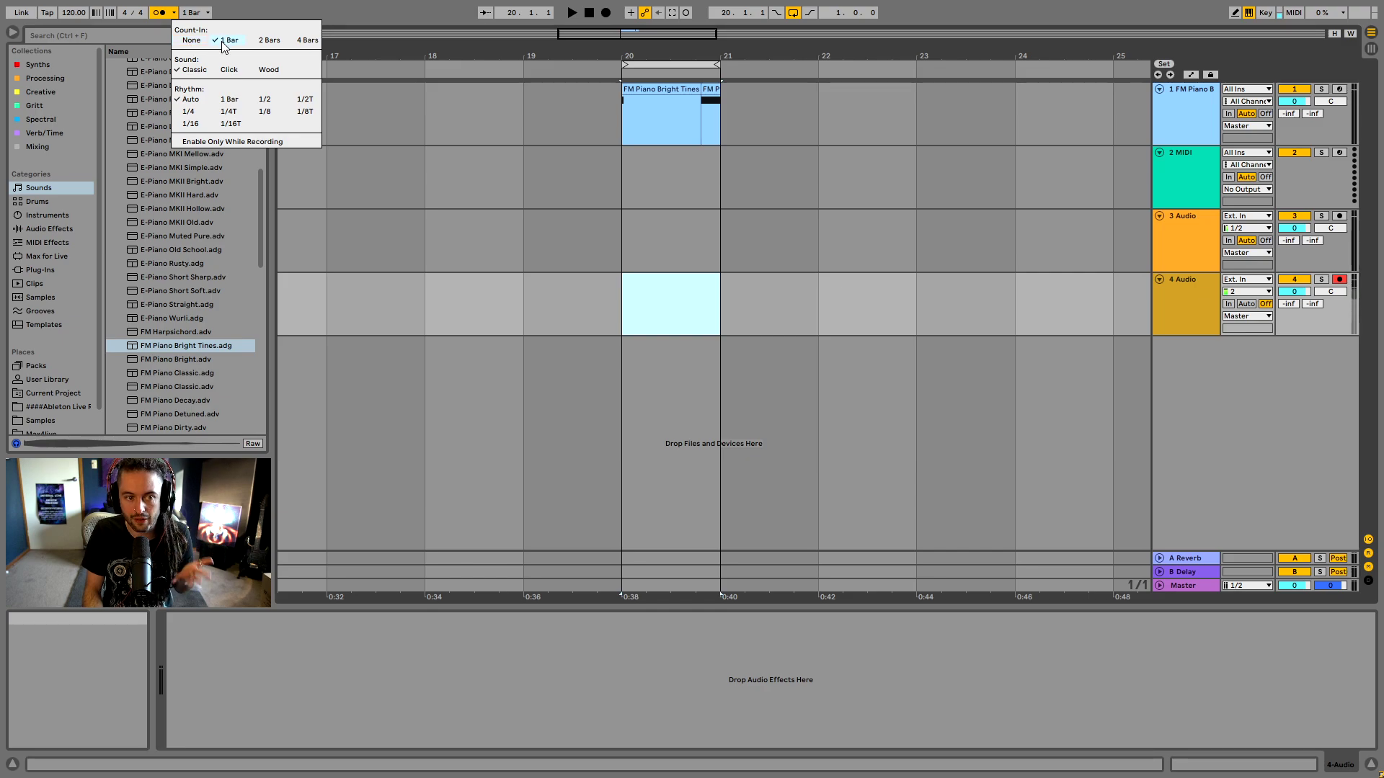
left_click(625, 307)
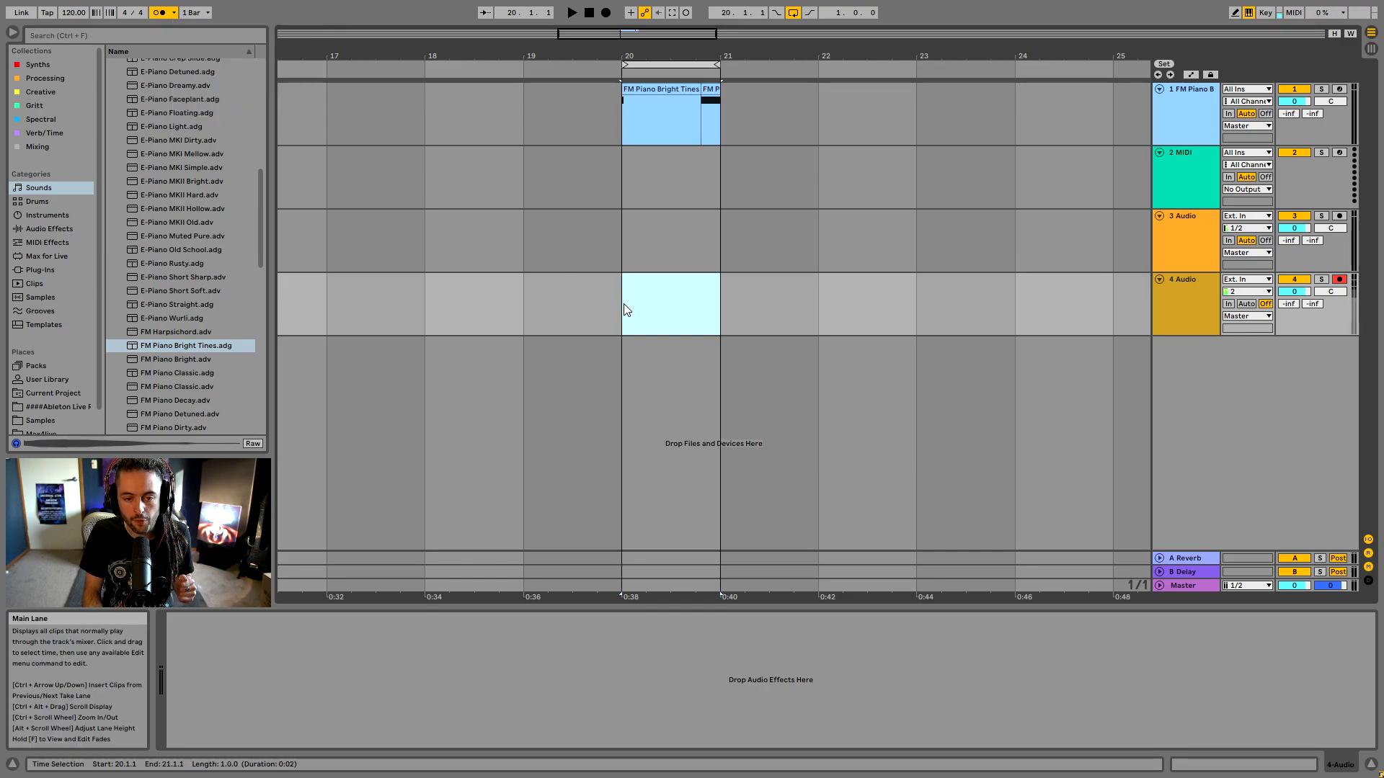
left_click(625, 310)
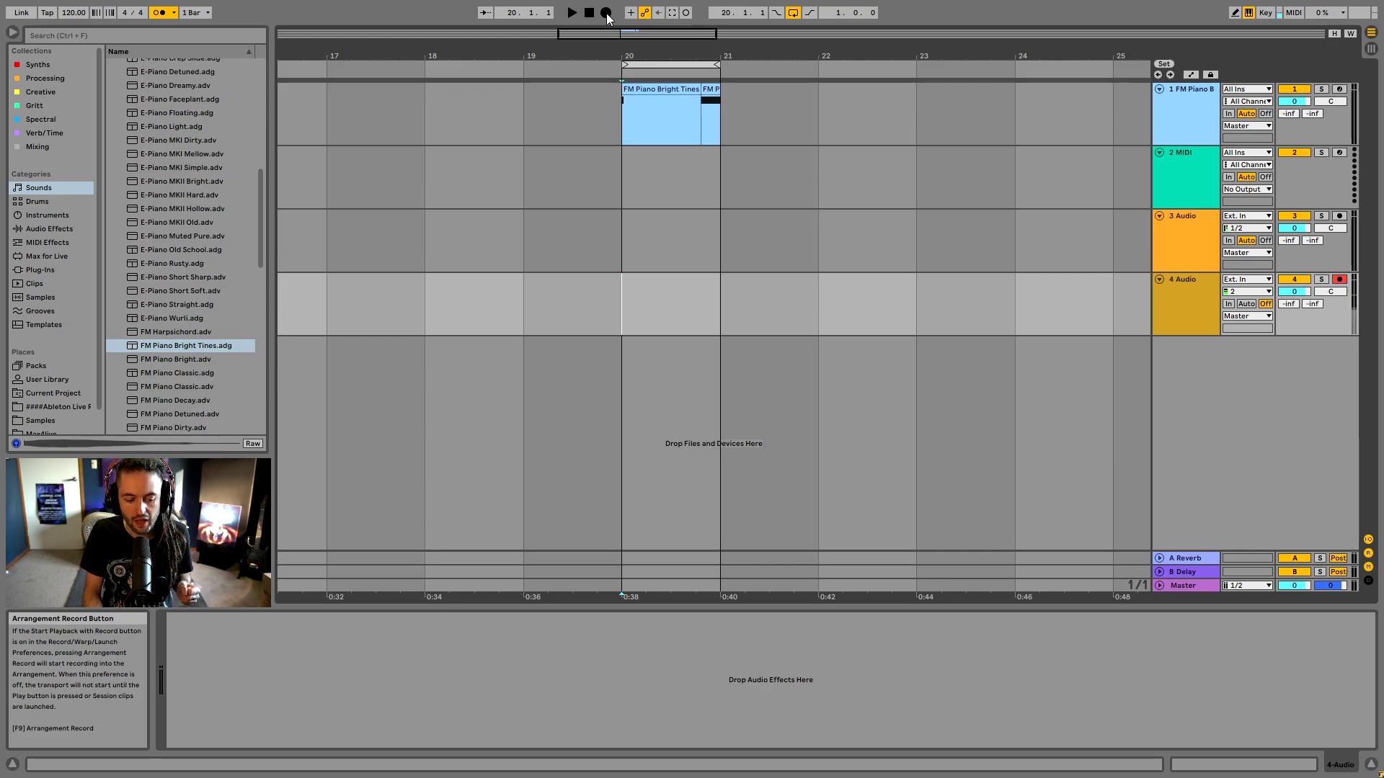
left_click(175, 12)
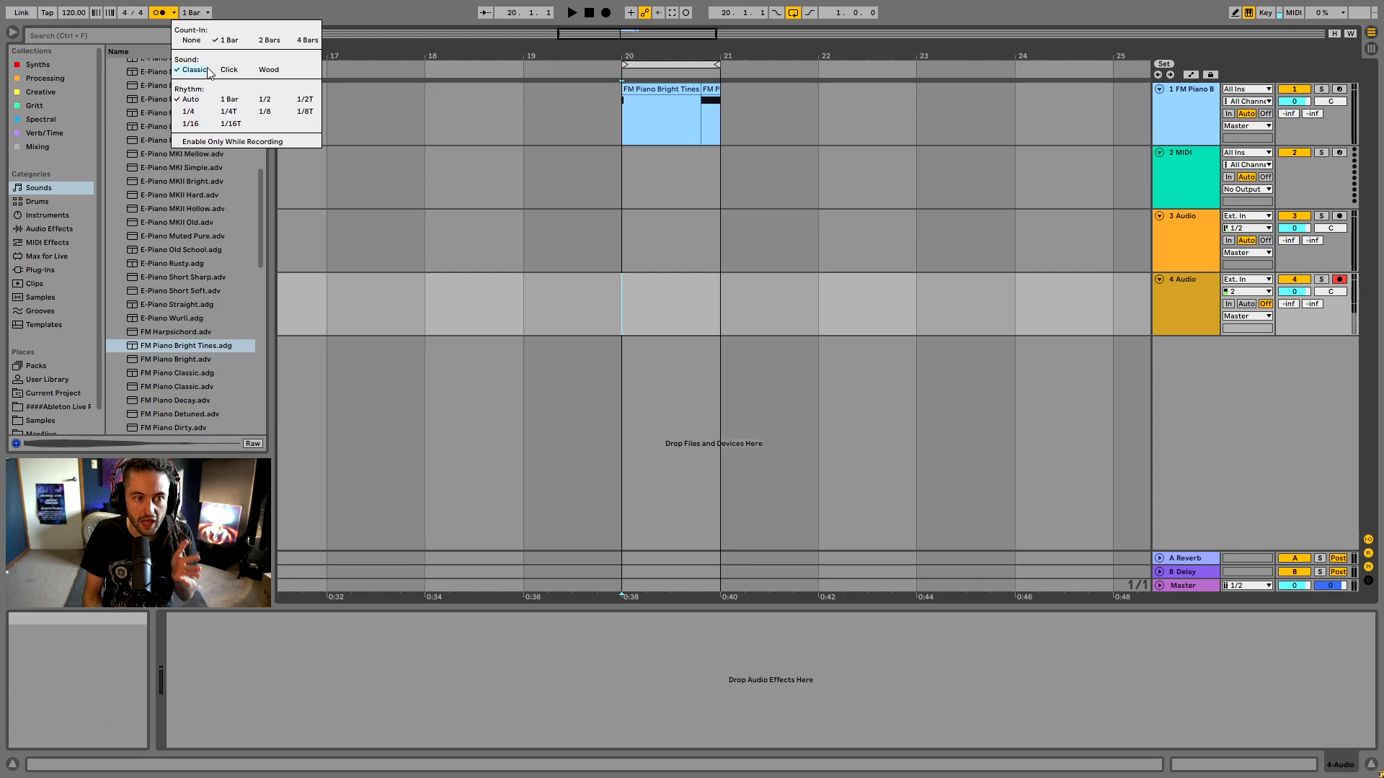
left_click(615, 274)
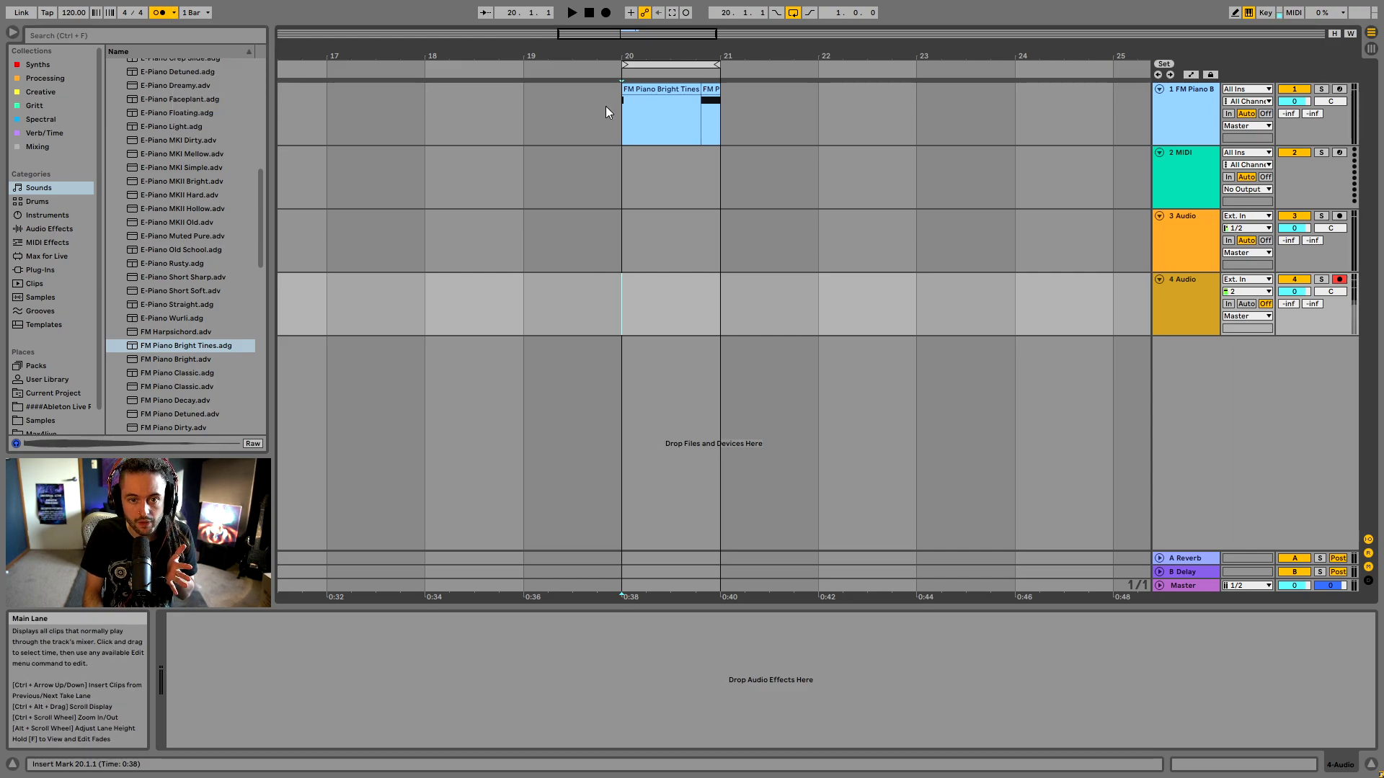
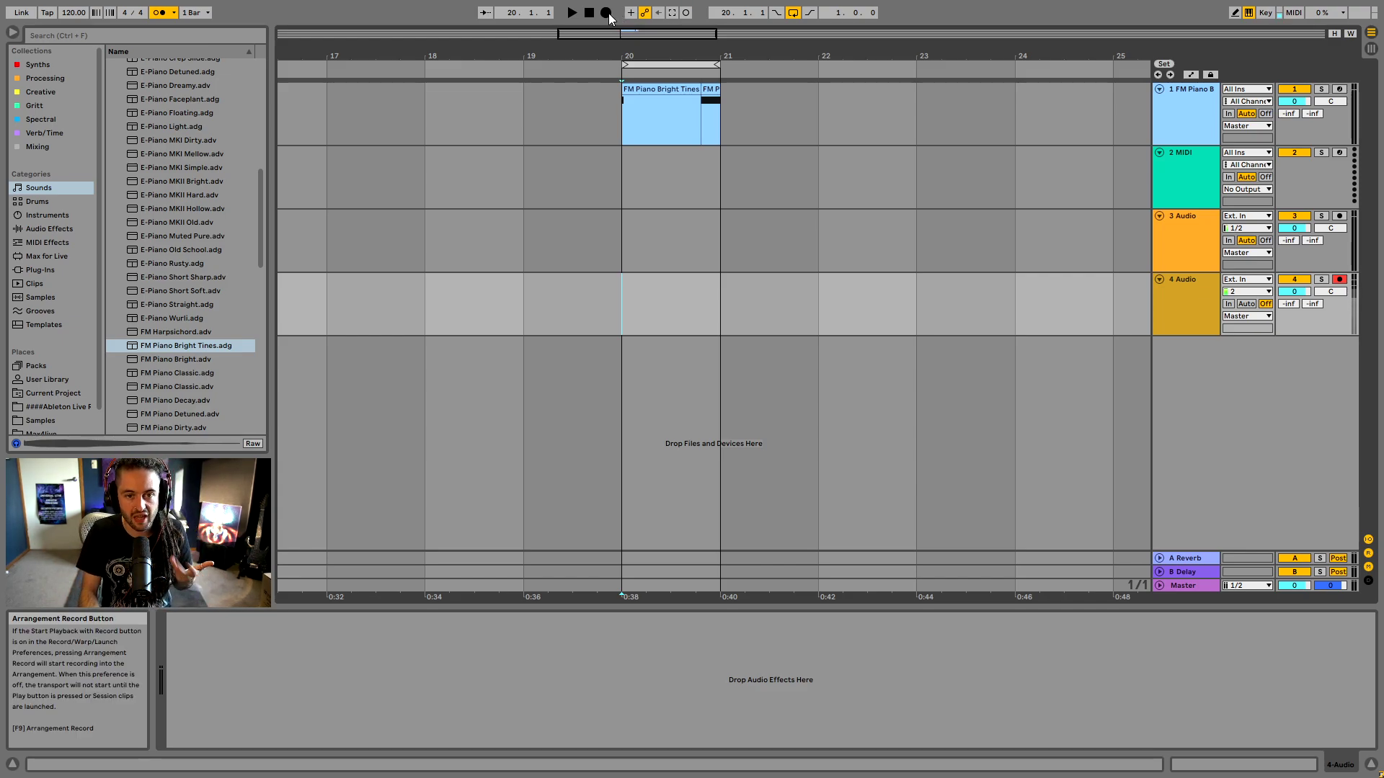
Record a short looped test take on the 4 Audio track and select its take lanes and main-lane clips to inspect them.
left_click(606, 13)
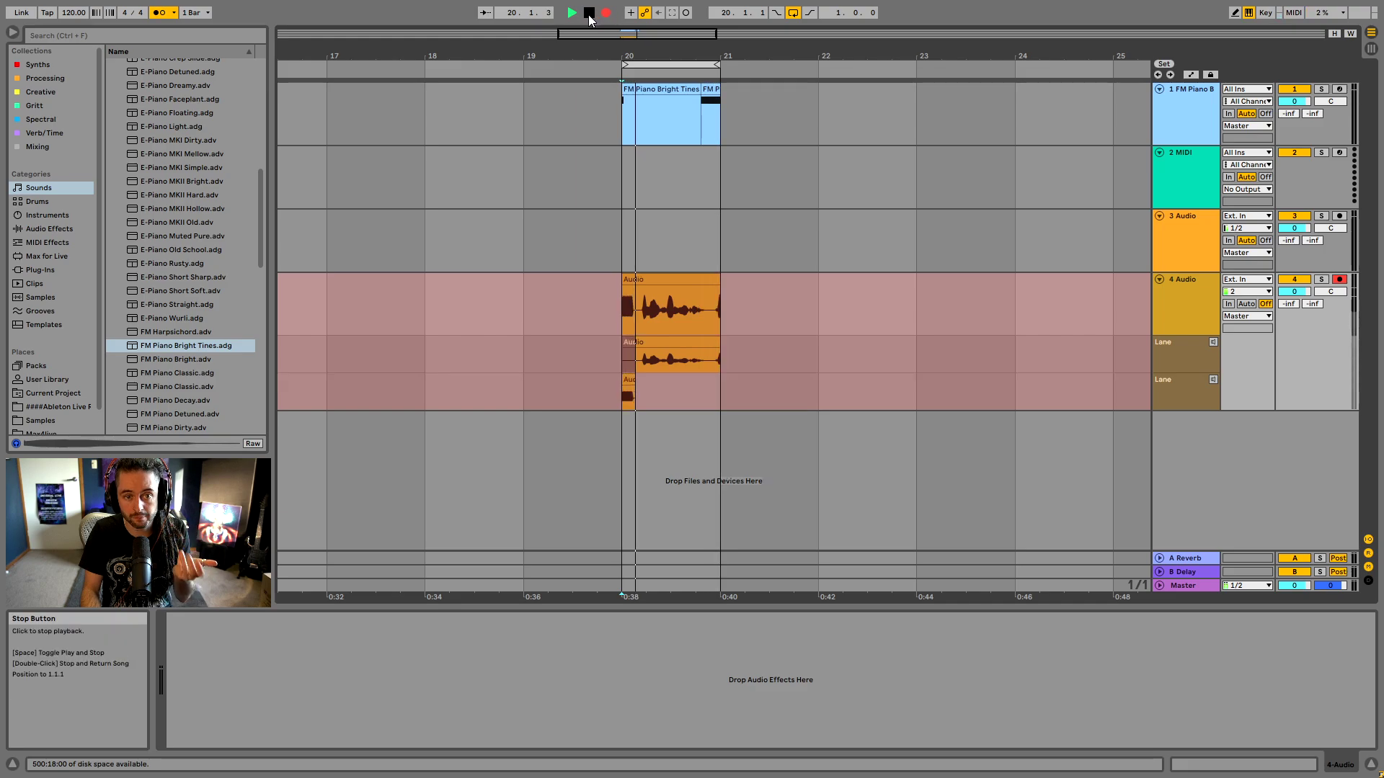
left_click(591, 14)
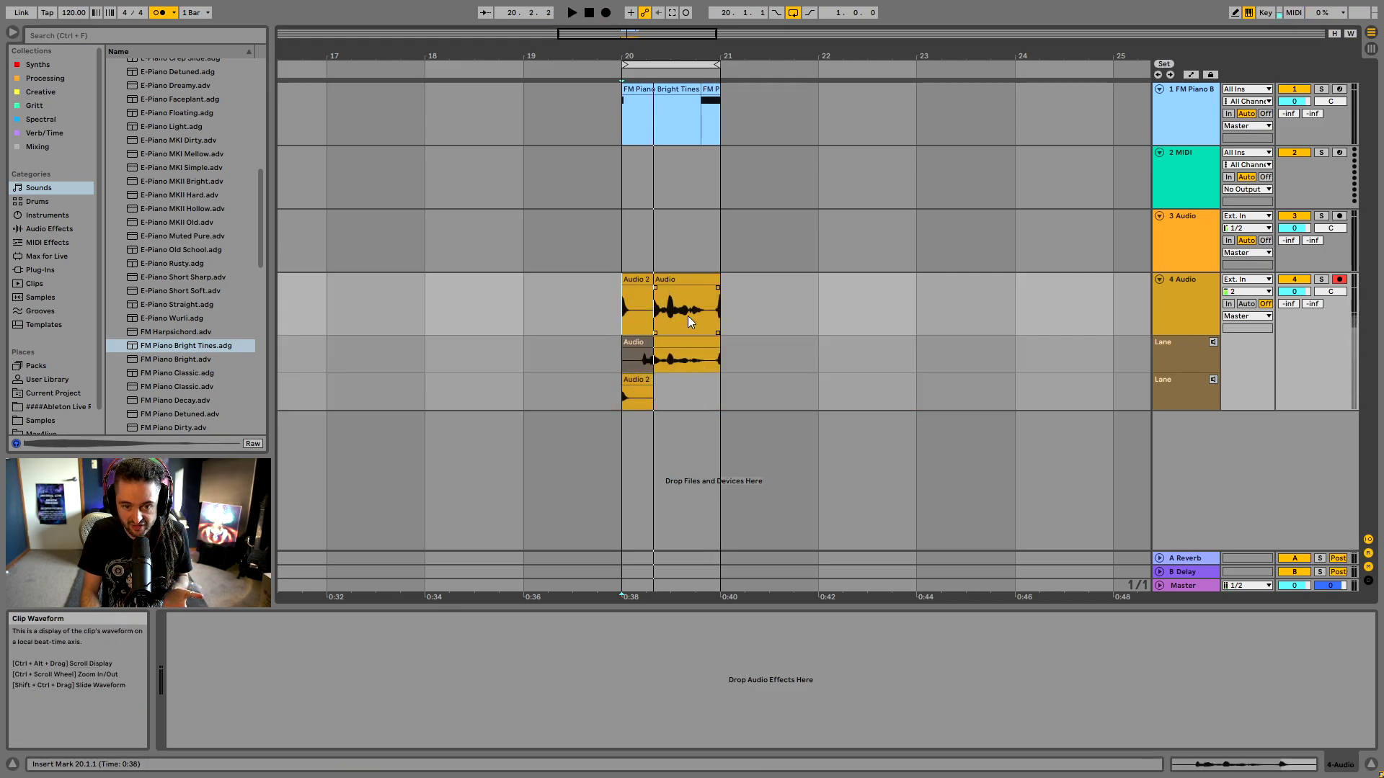
left_click(1180, 361)
left_click(1175, 389)
left_click(1175, 353)
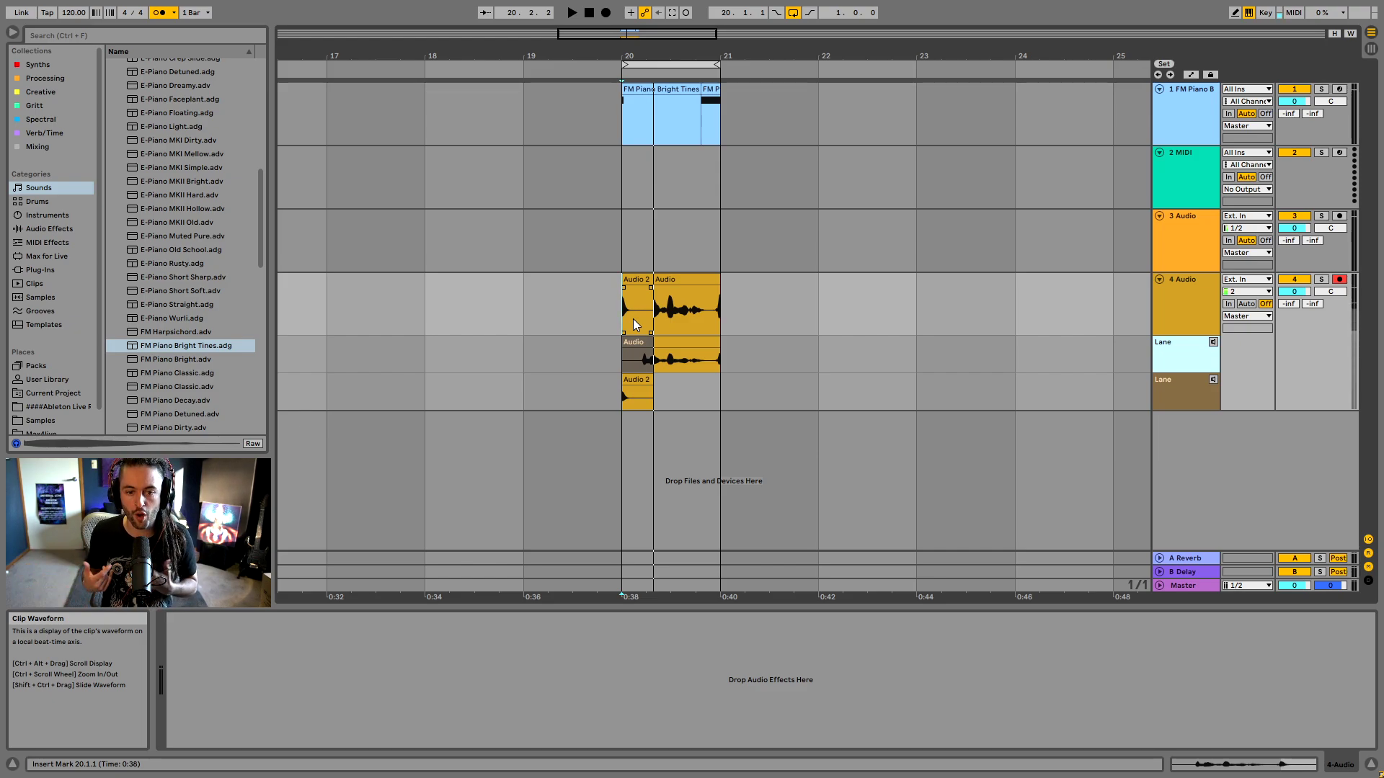
left_click(670, 302)
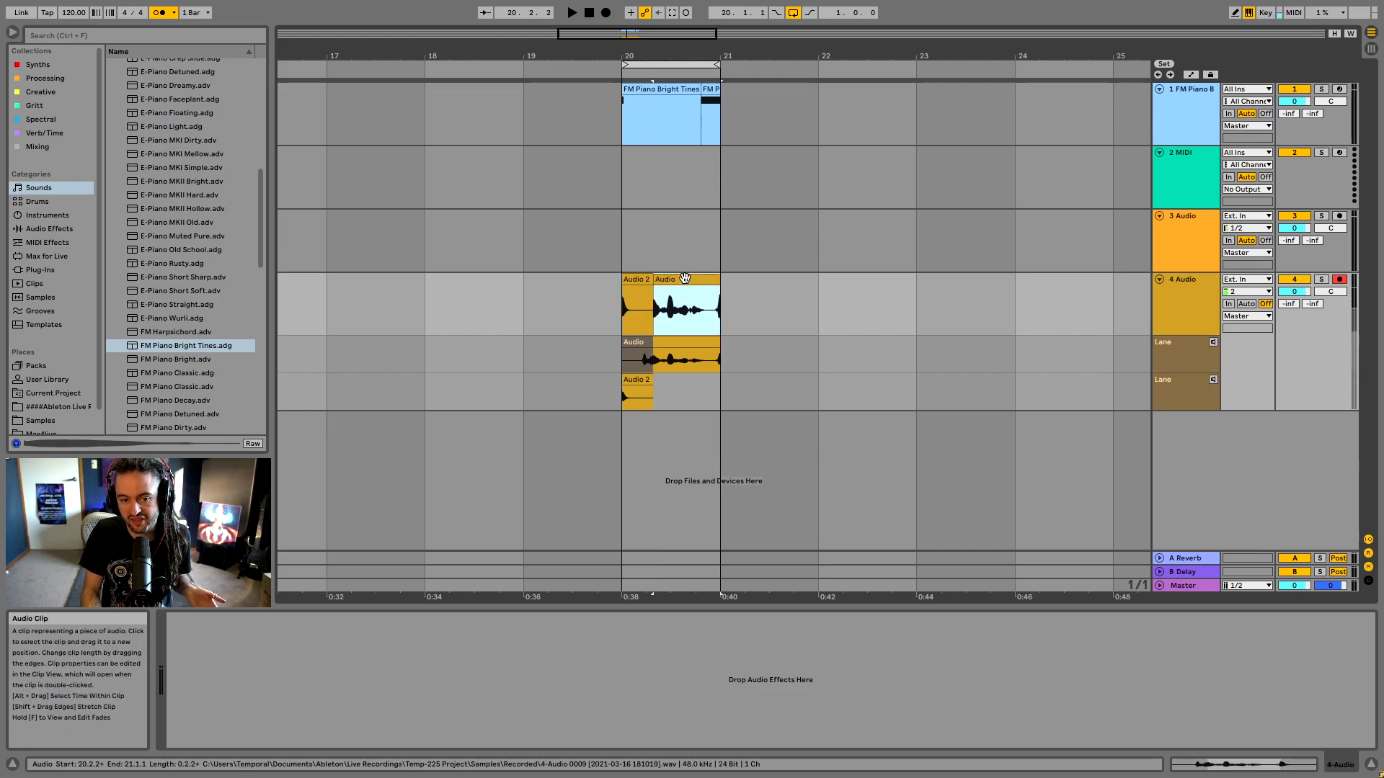
left_click(627, 284)
Delete both take lanes and the two test clips from the 4 Audio track.
left_click(1181, 365)
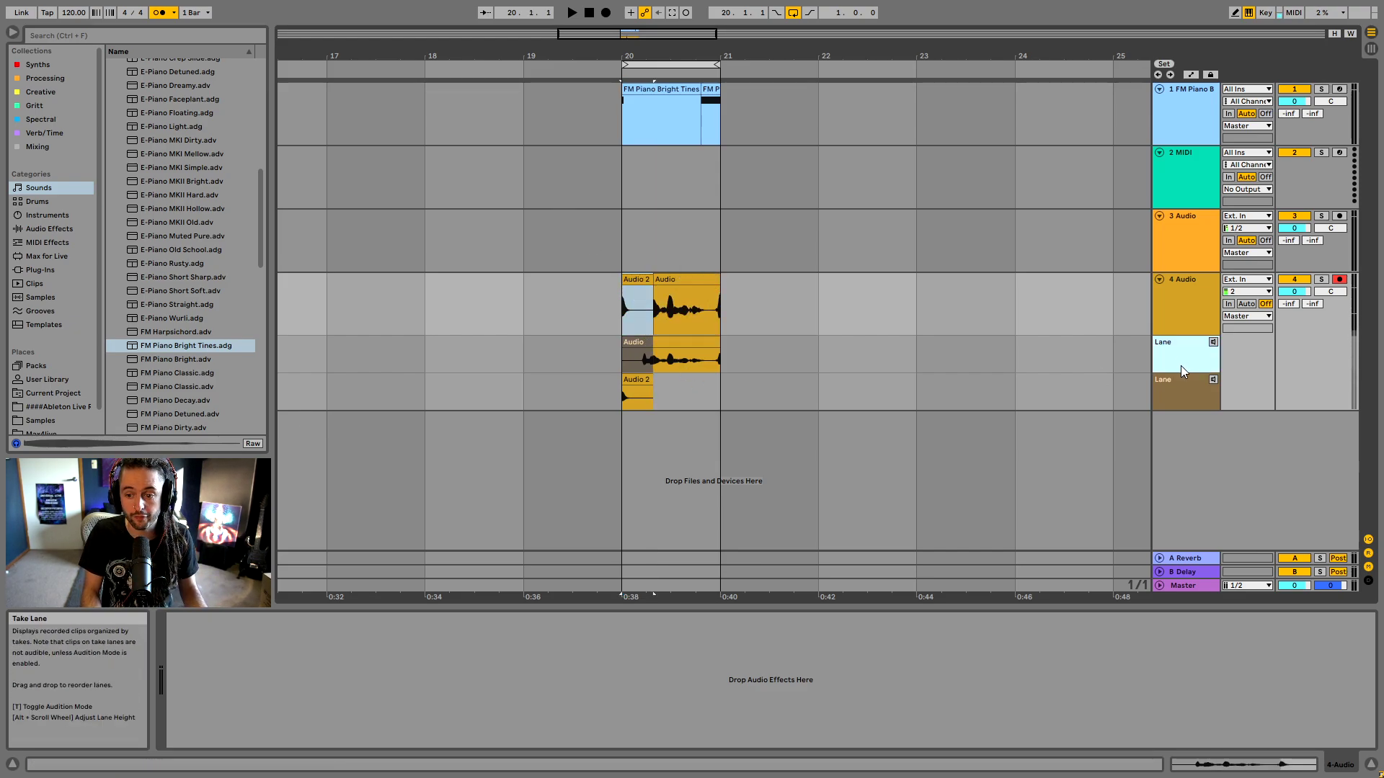
key("Delete")
key("Delete")
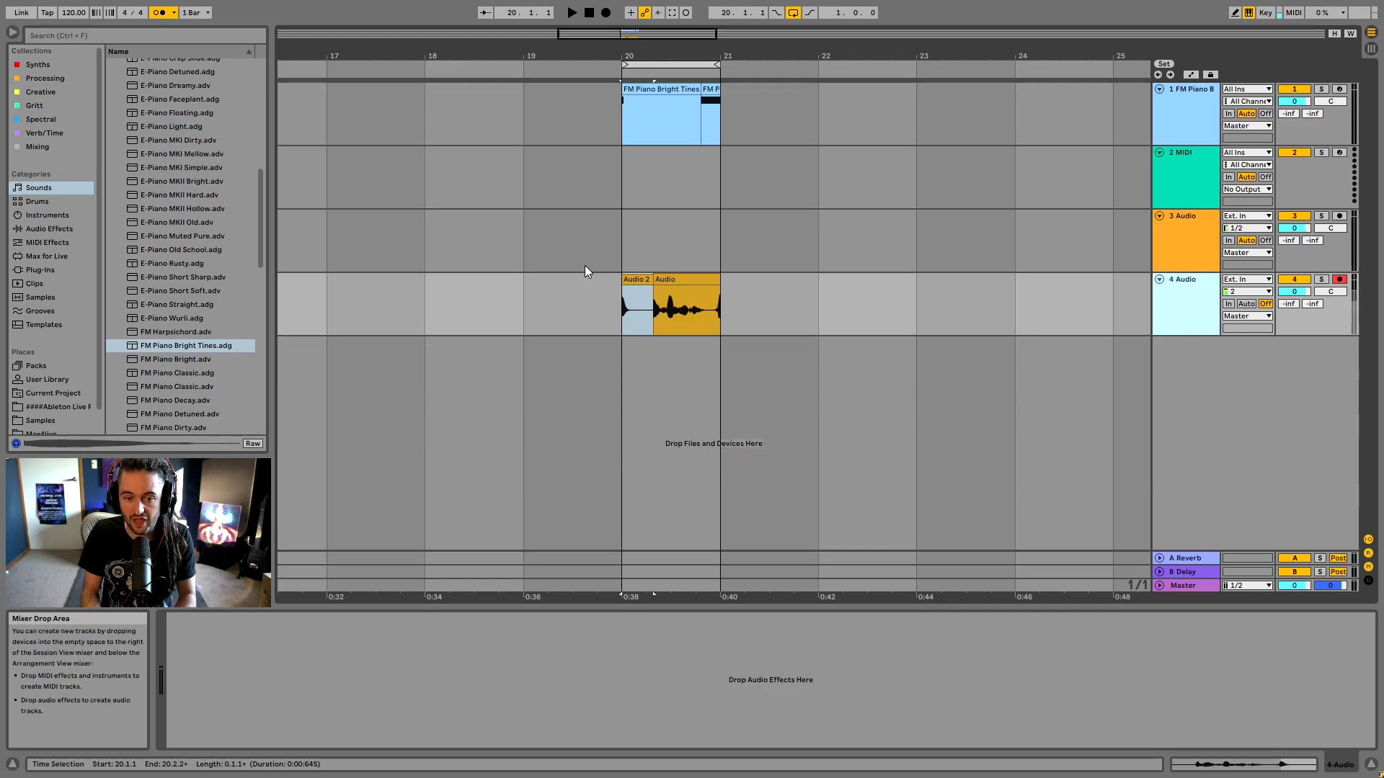
left_click(632, 278)
key("Delete")
left_click(714, 297)
key("Delete")
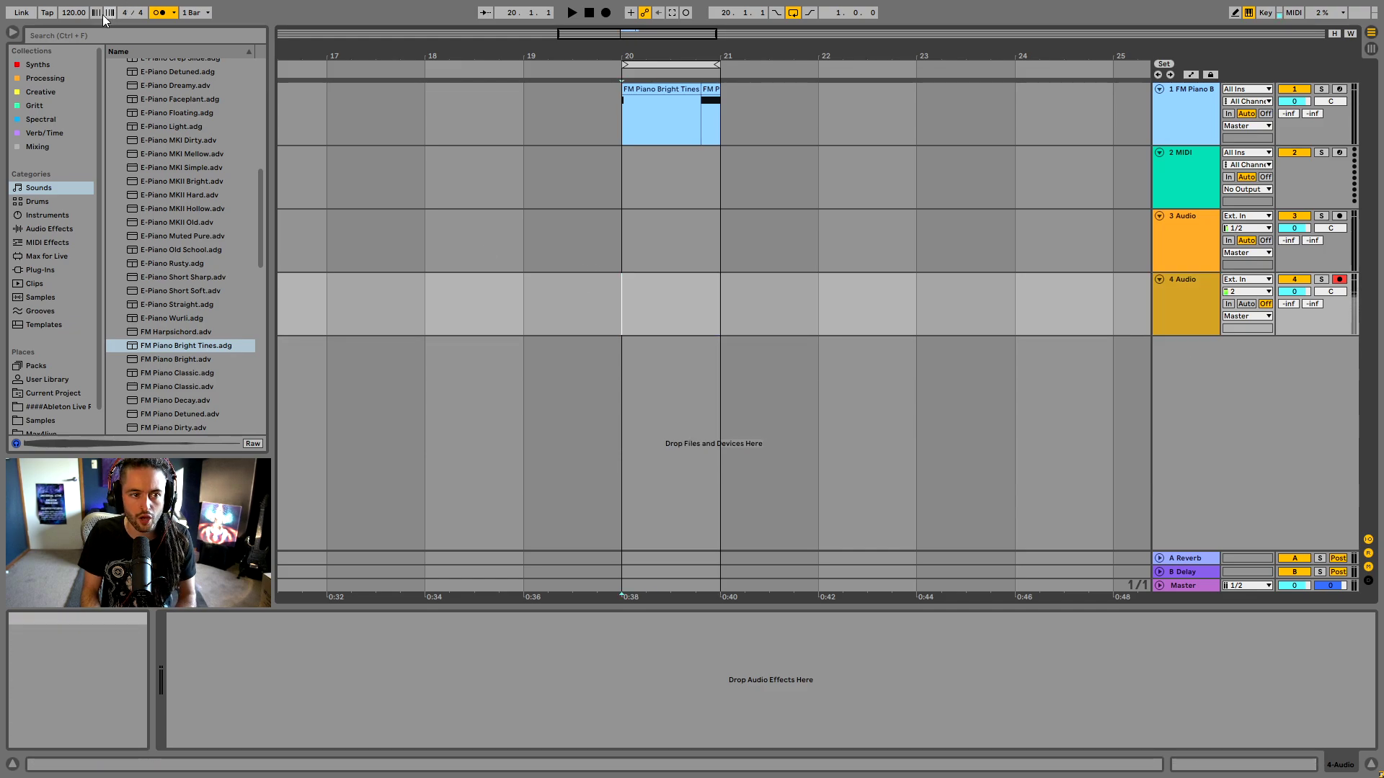
Check the 1 Bar count-in setting and record five looped takes over bar 20 on the 4 Audio track.
left_click(173, 13)
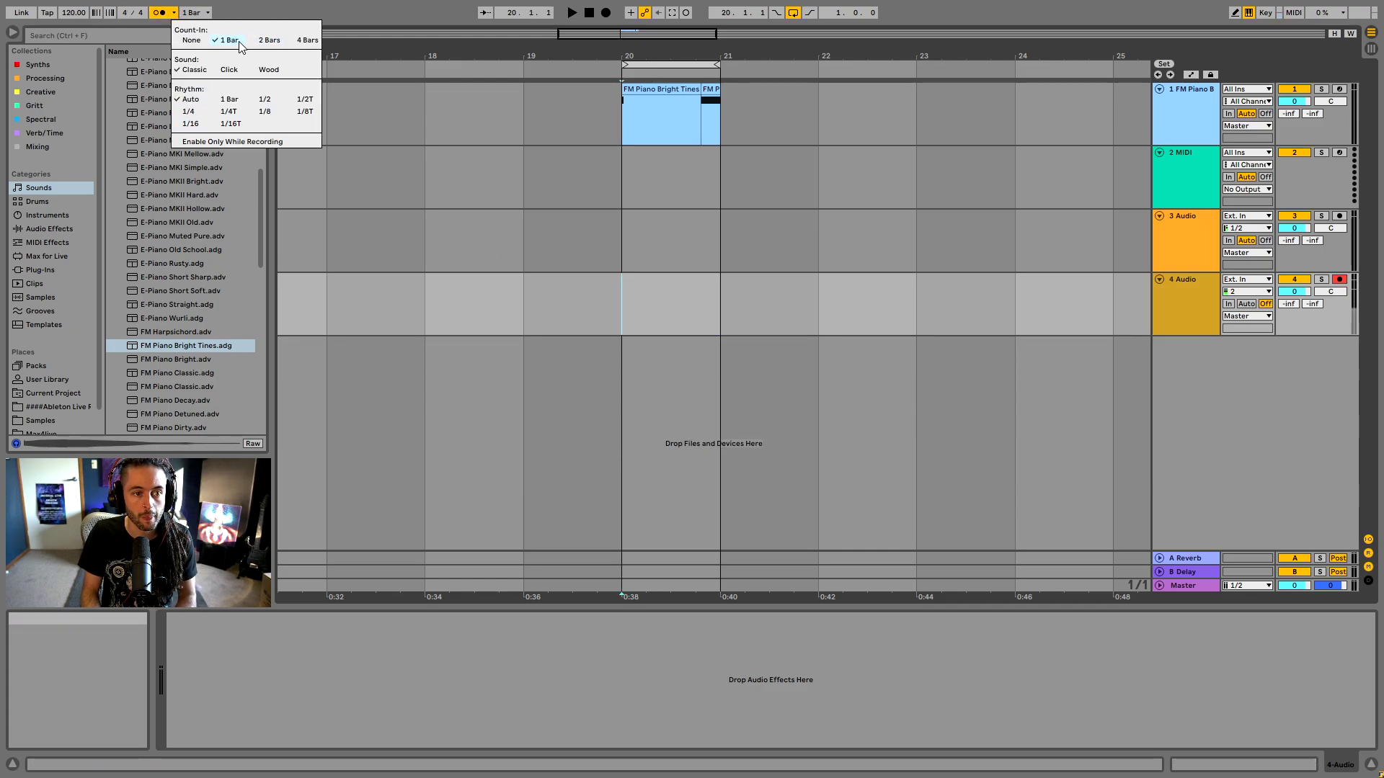
left_click(624, 305)
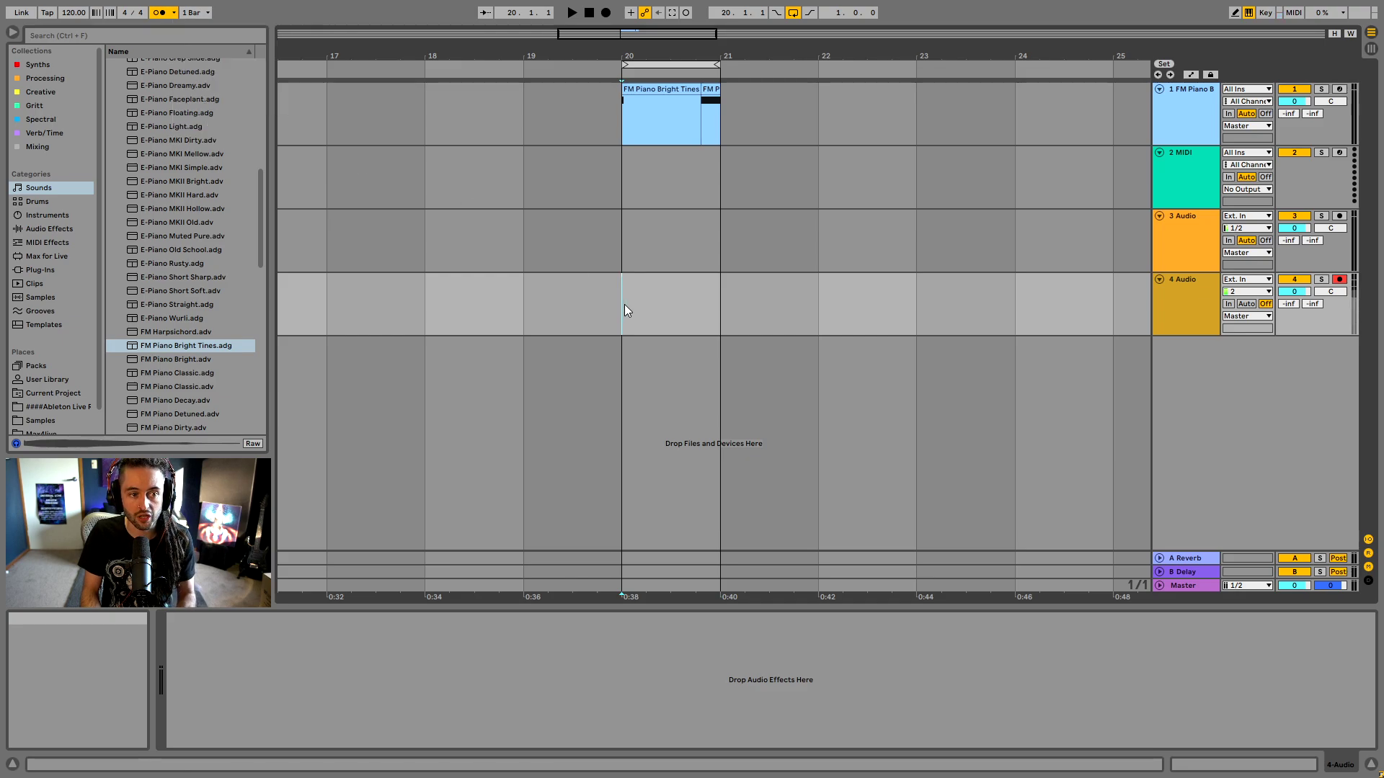
left_click(606, 13)
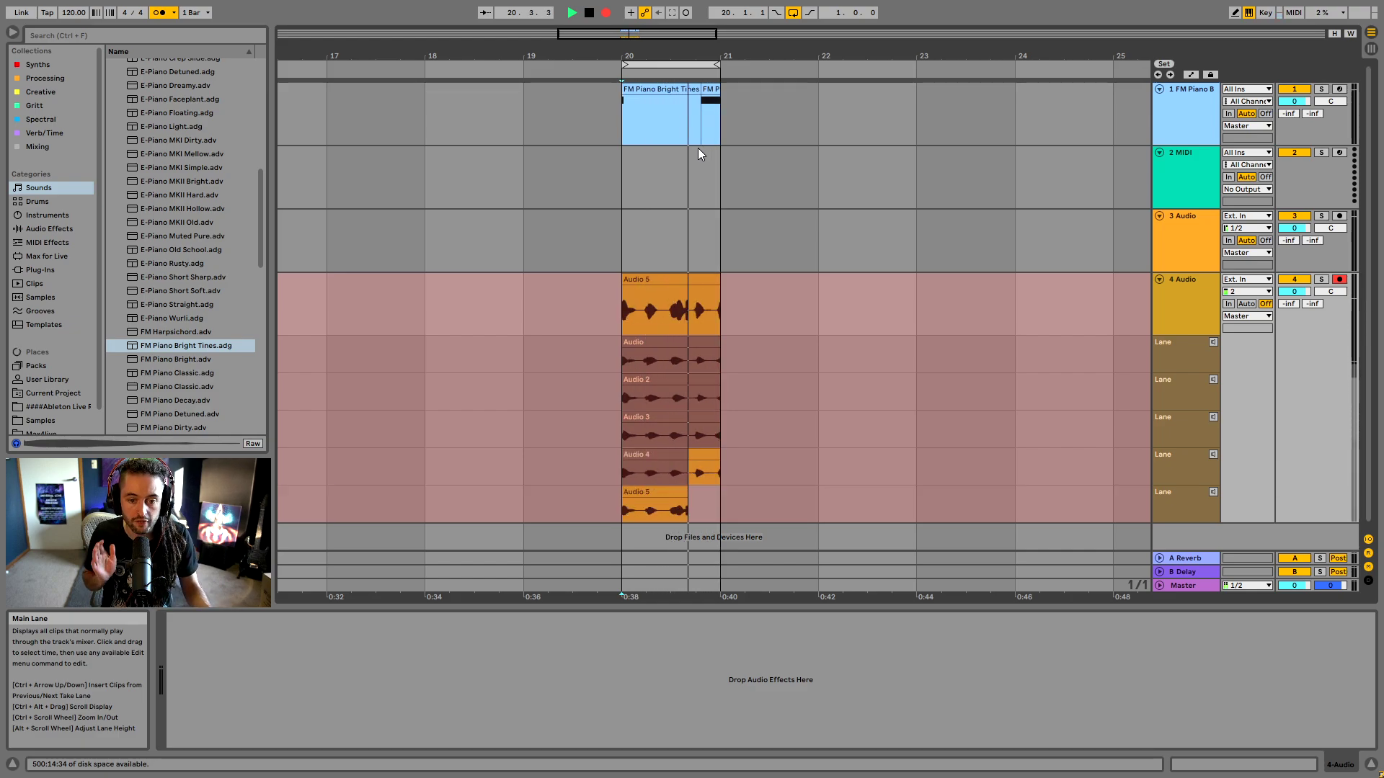
key("space")
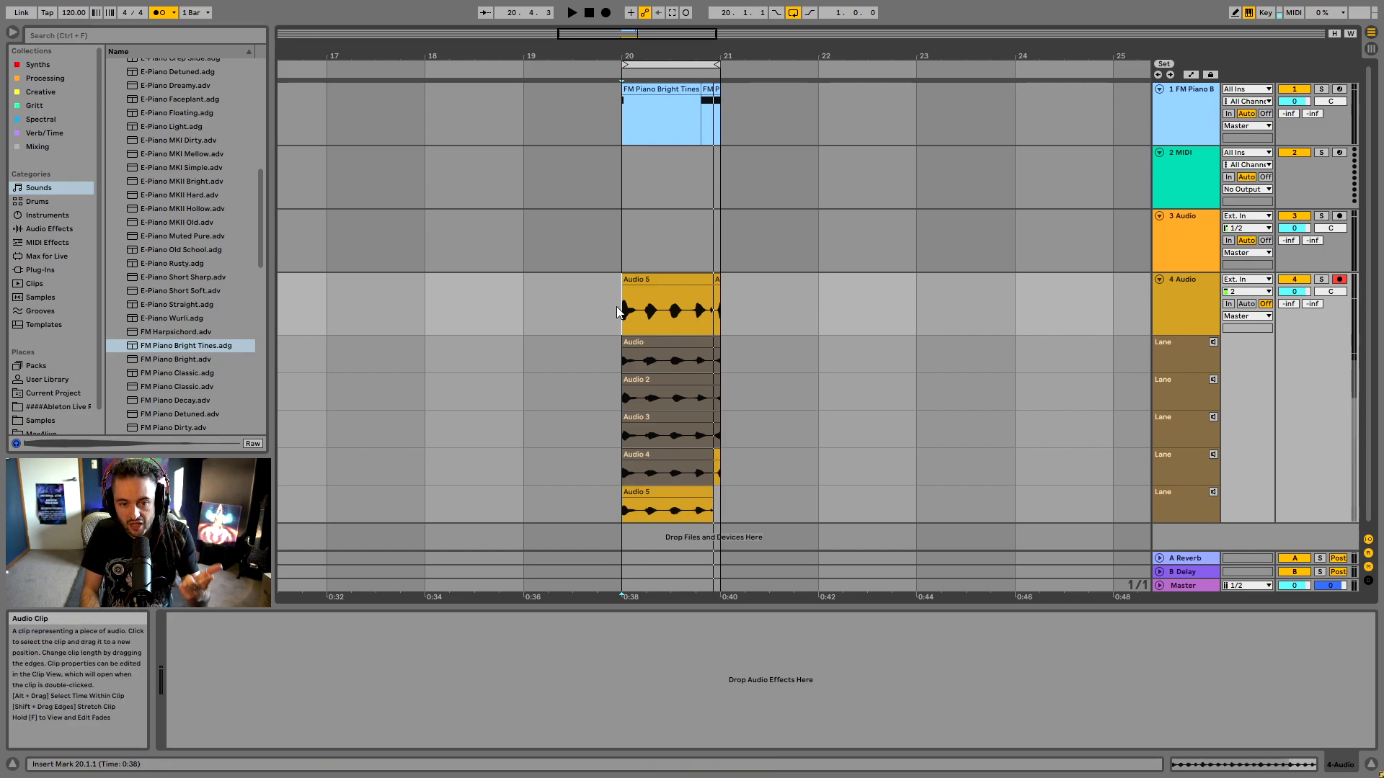
Inspect the individual takes Audio 3, Audio 5, Audio 2 and Audio in the 4 Audio track's take lanes.
left_click(670, 418)
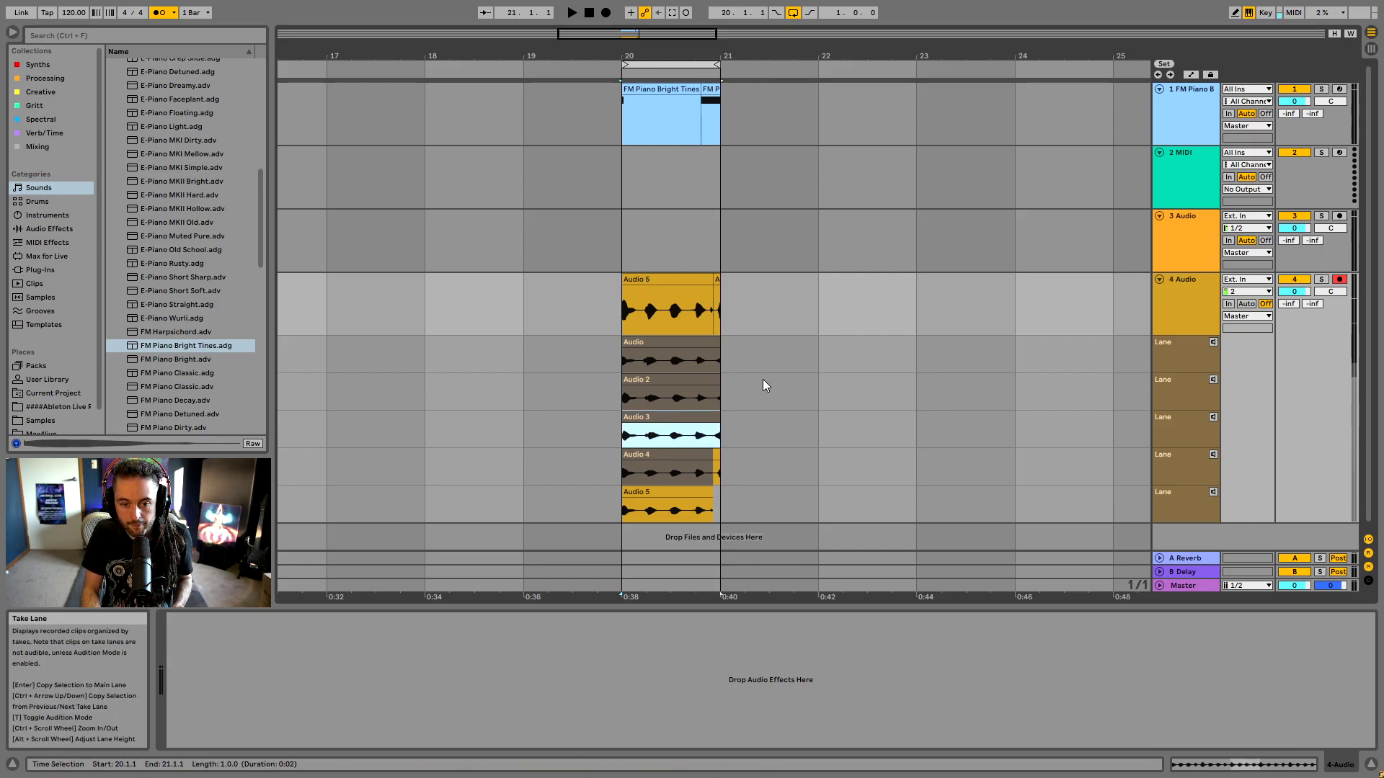
left_click(720, 436)
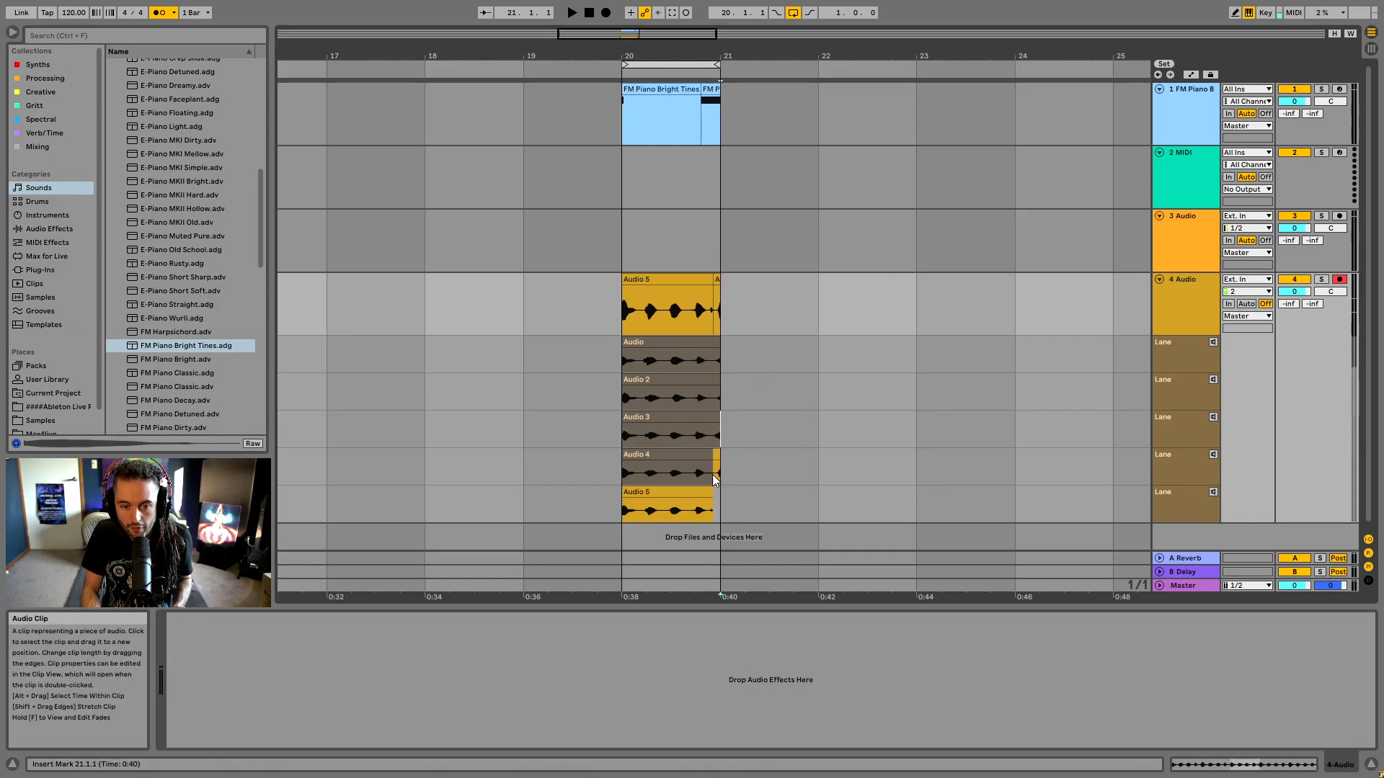
left_click(710, 498)
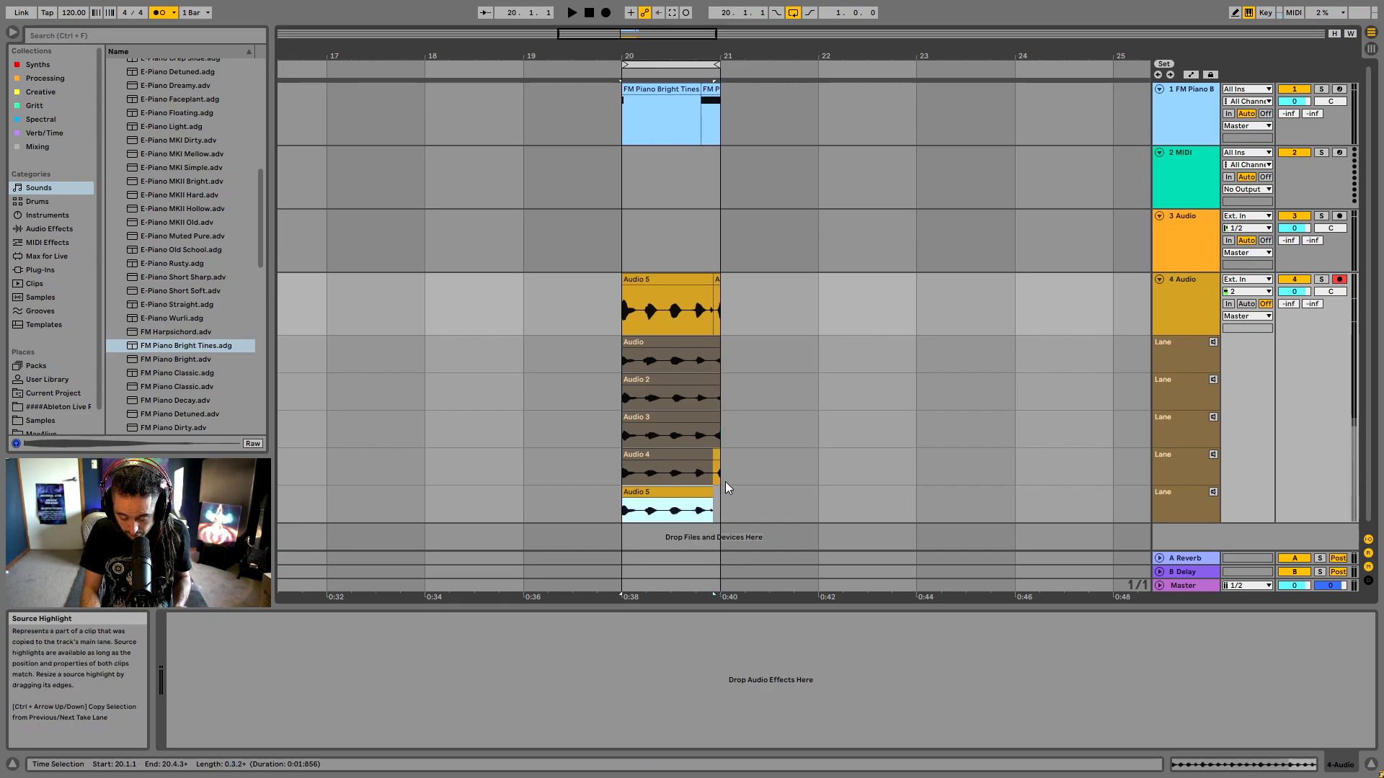
left_click(686, 396)
left_click(691, 342)
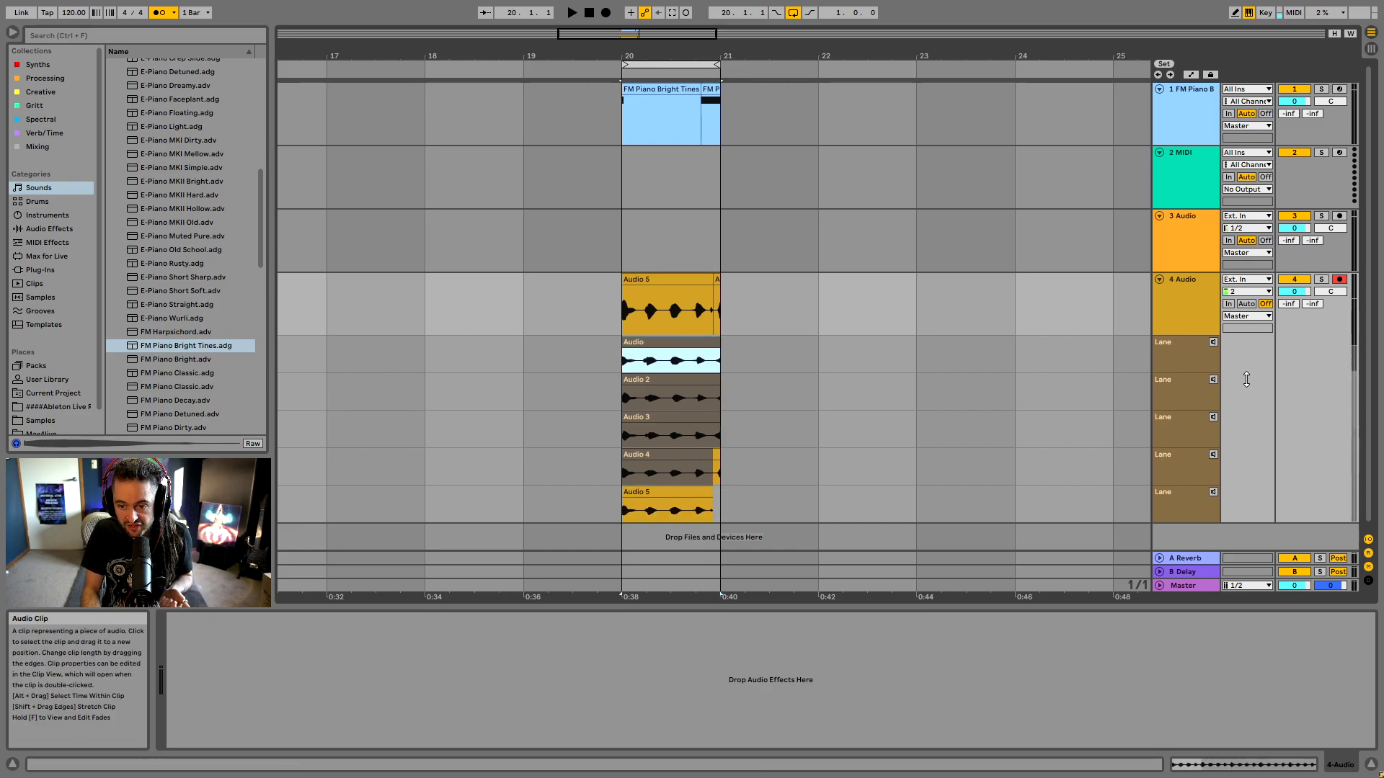
Audition the first, second and third take lanes of the 4 Audio track in turn during looped playback.
left_click(1214, 342)
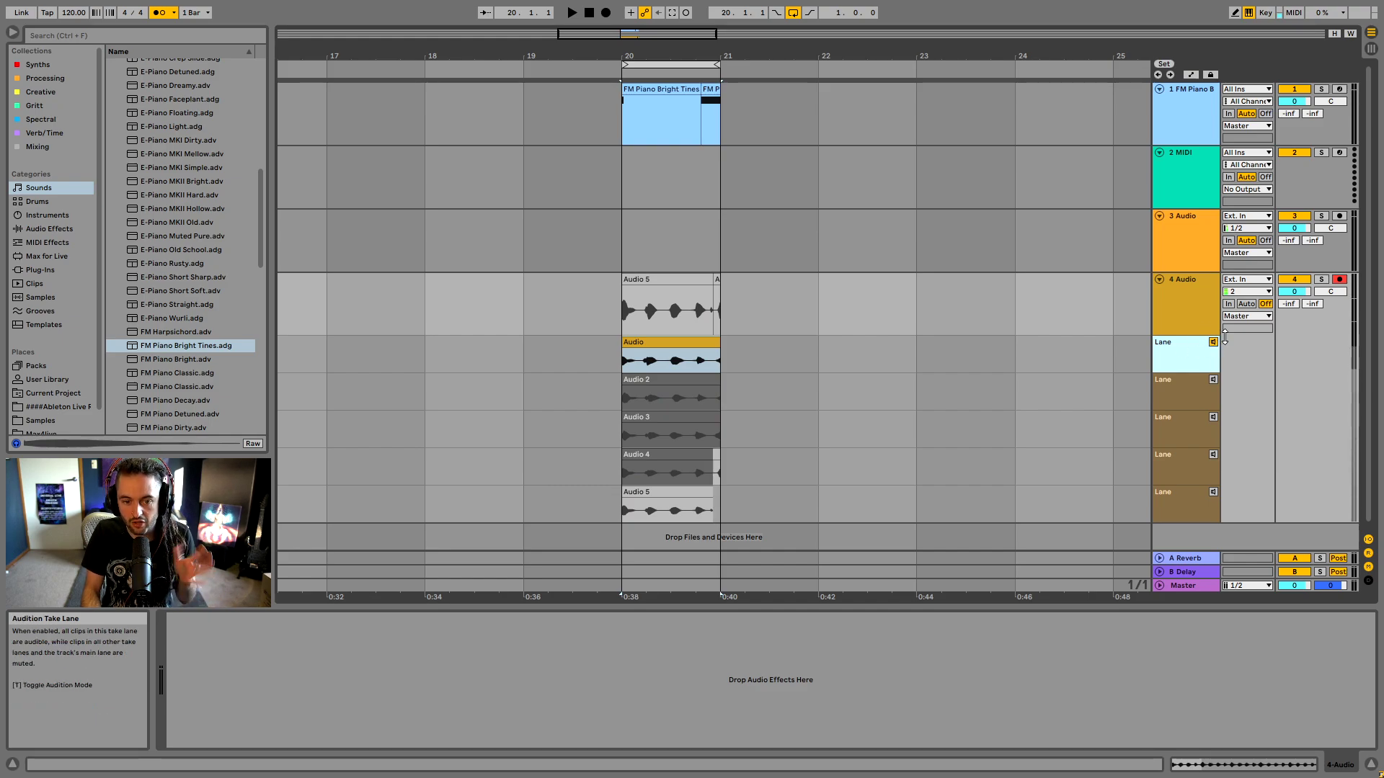
left_click(687, 354)
key("space")
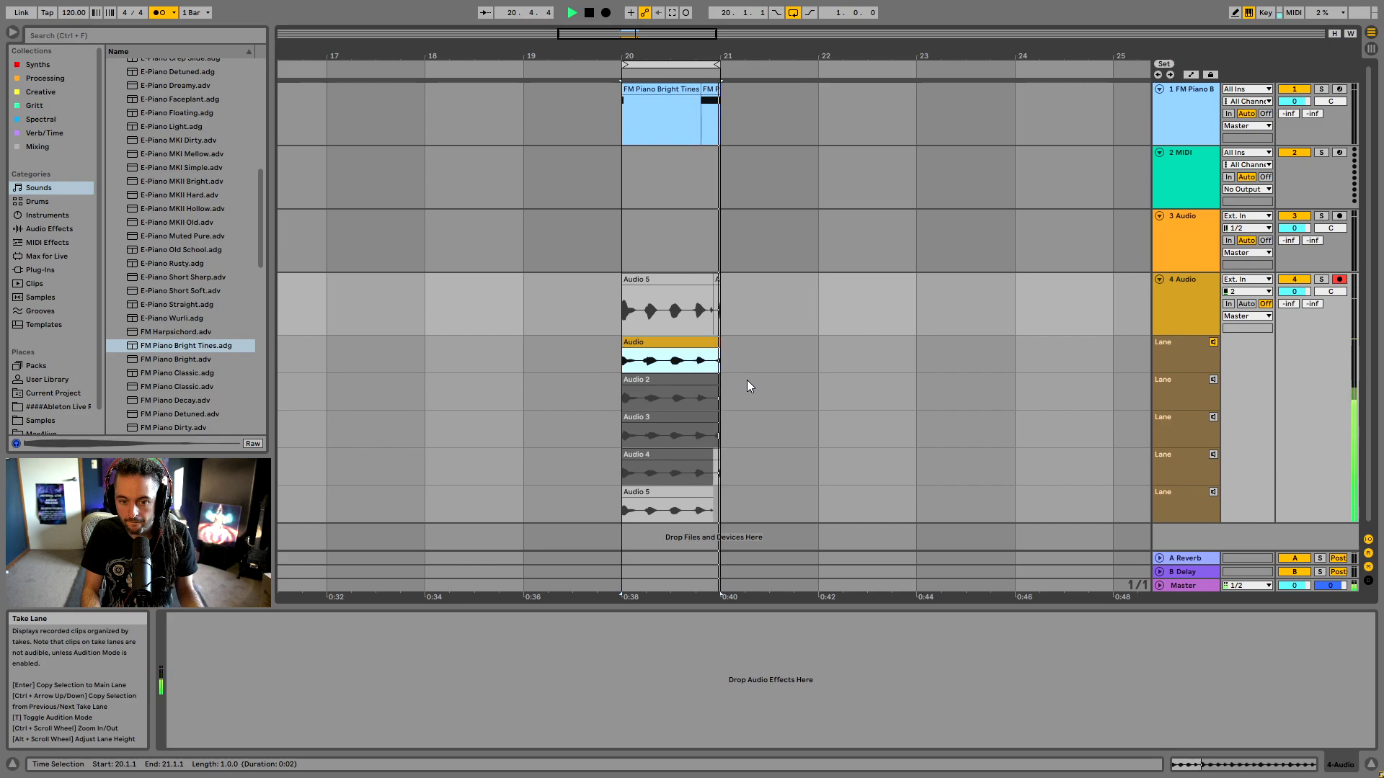
left_click(1214, 381)
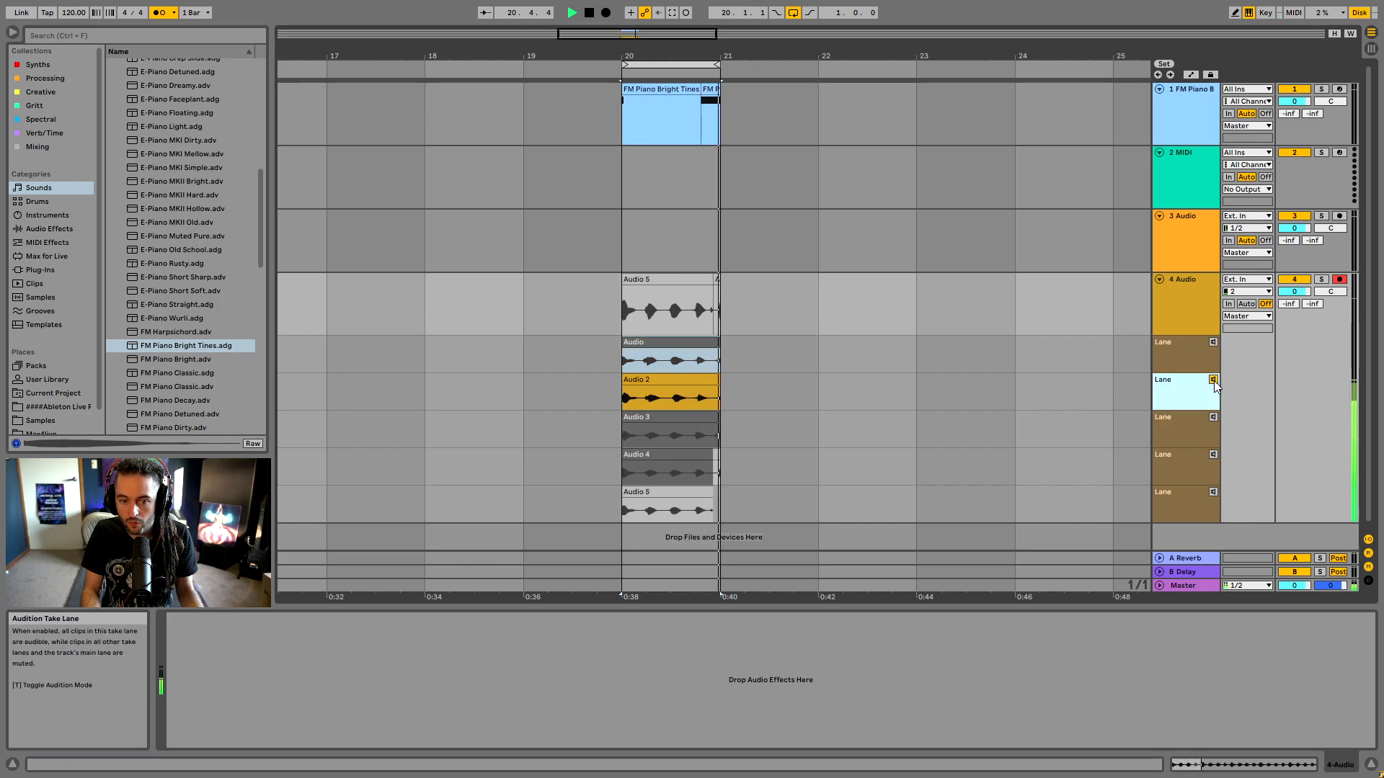
left_click(1213, 418)
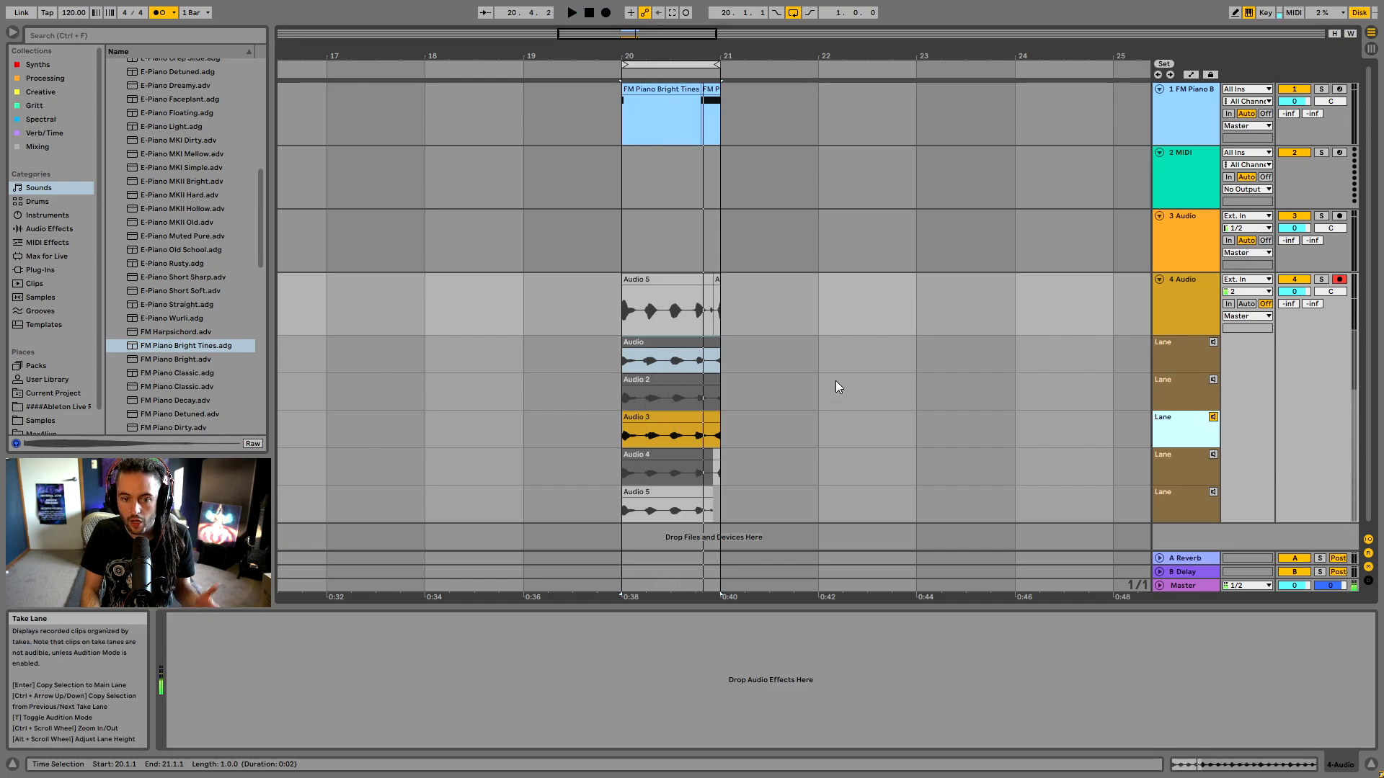
With a 1/4 grid and Draw Mode, comp one beat each from Audio, Audio 2, Audio 3 and Audio 4, and stop auditioning the third lane.
right_click(768, 364)
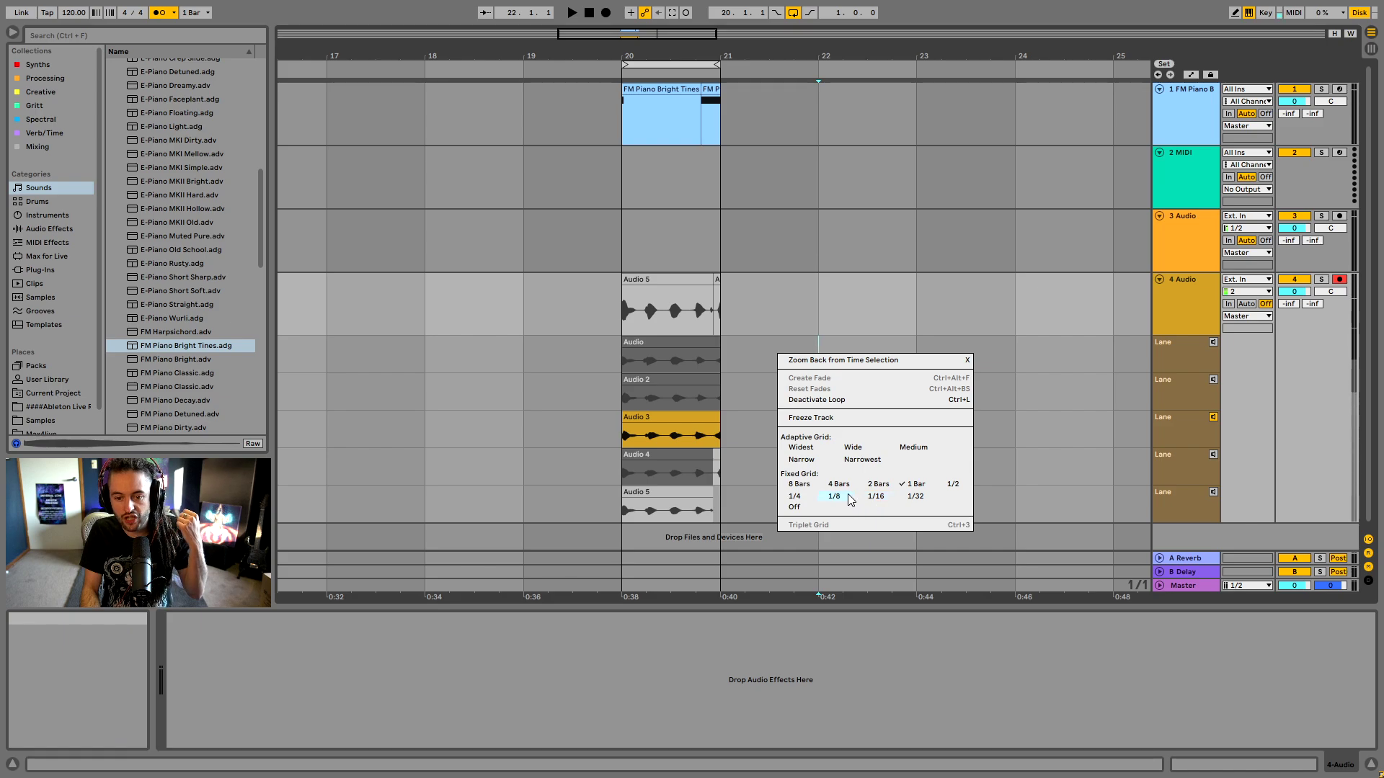
left_click(809, 496)
left_click(1234, 9)
left_click(628, 355)
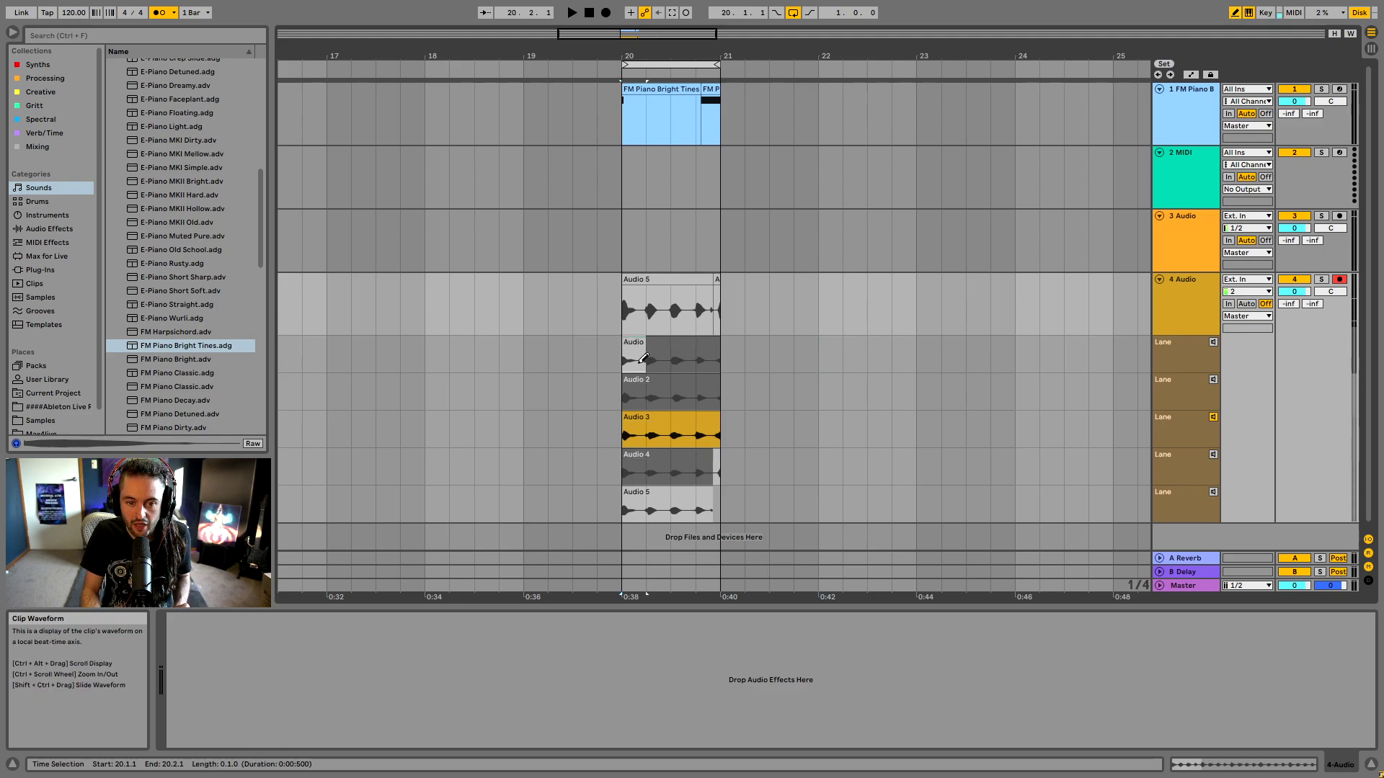
left_click(657, 395)
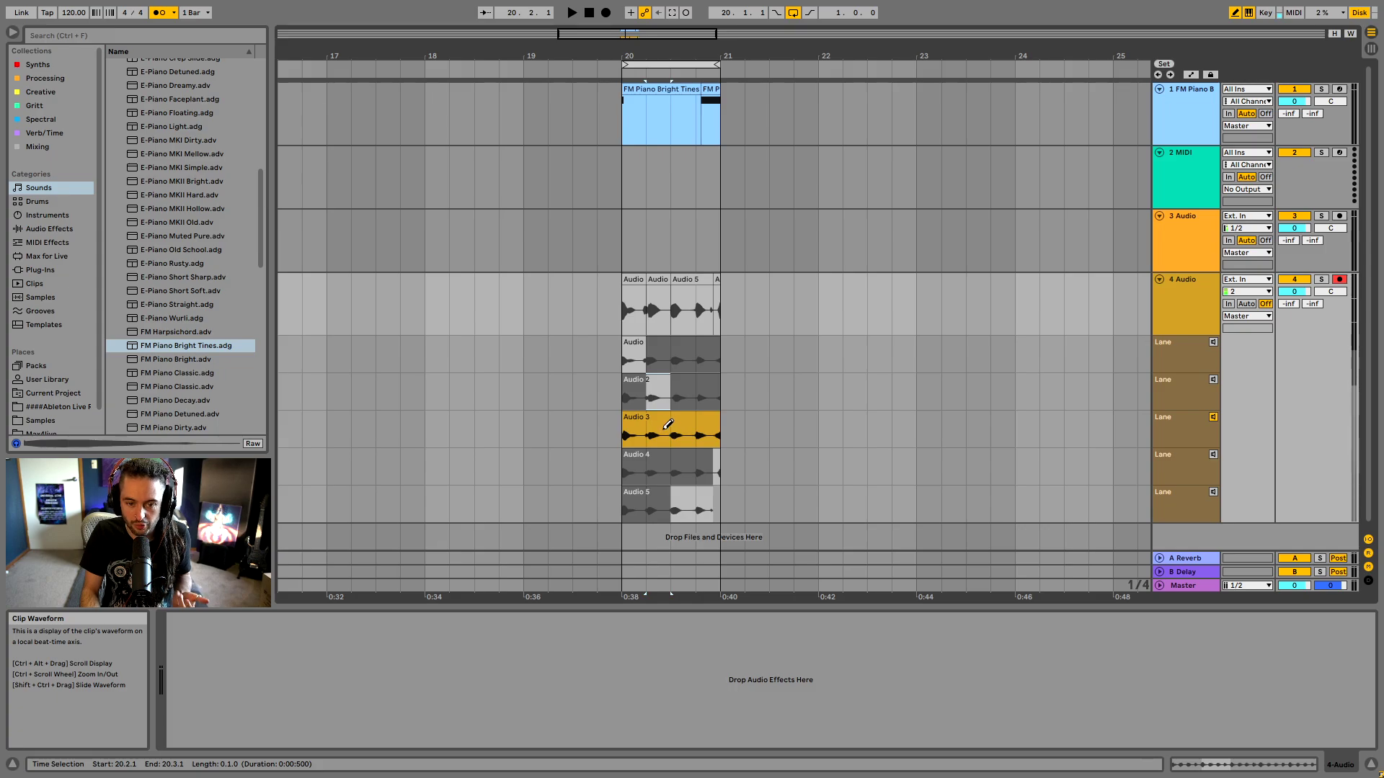
left_click(679, 431)
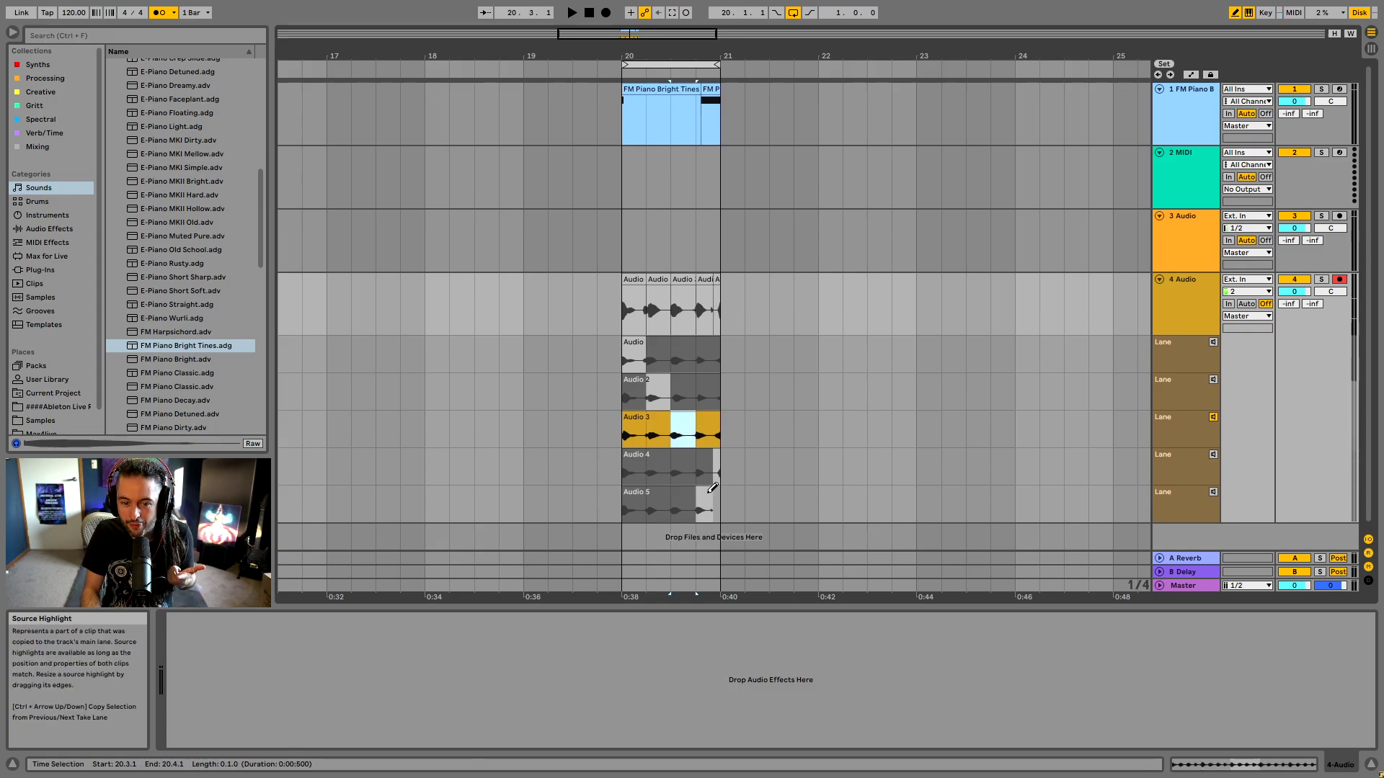
left_click(709, 471)
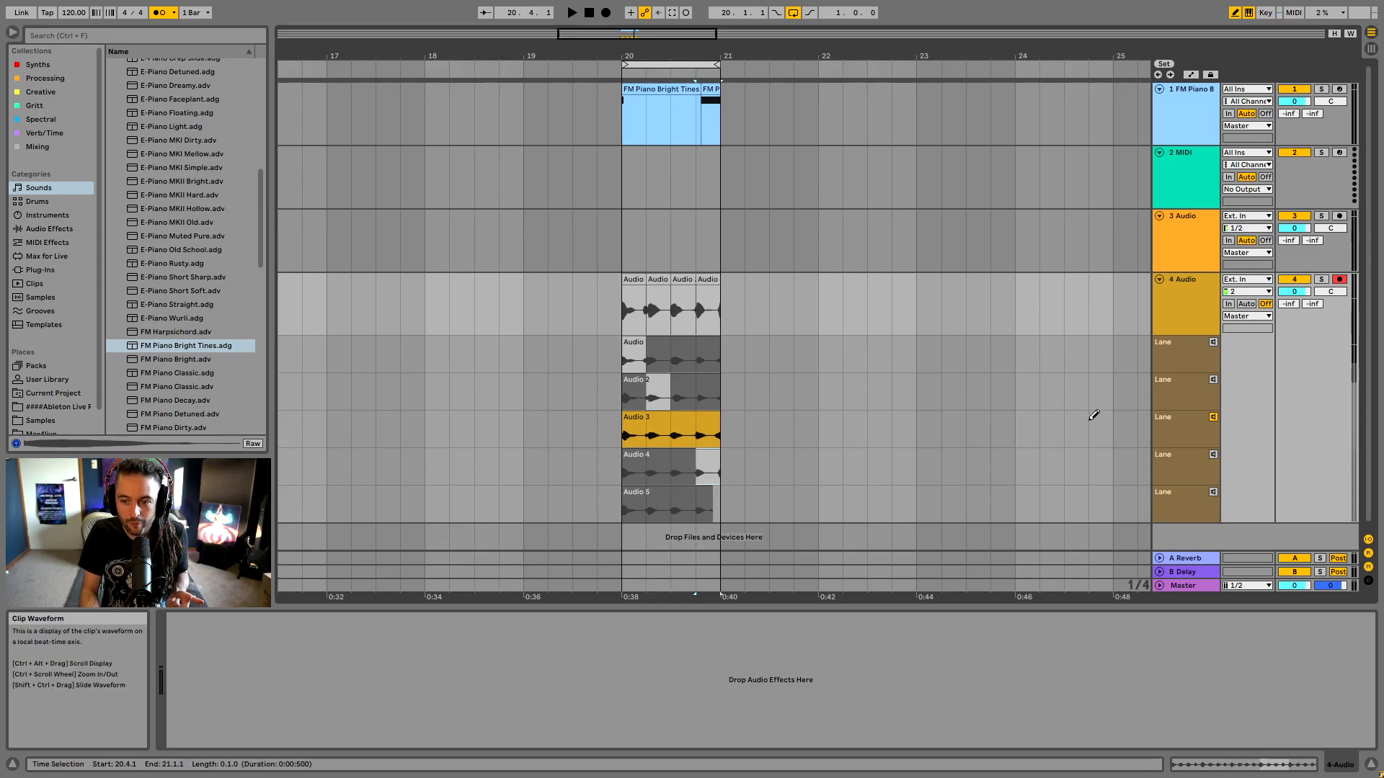
left_click(1215, 417)
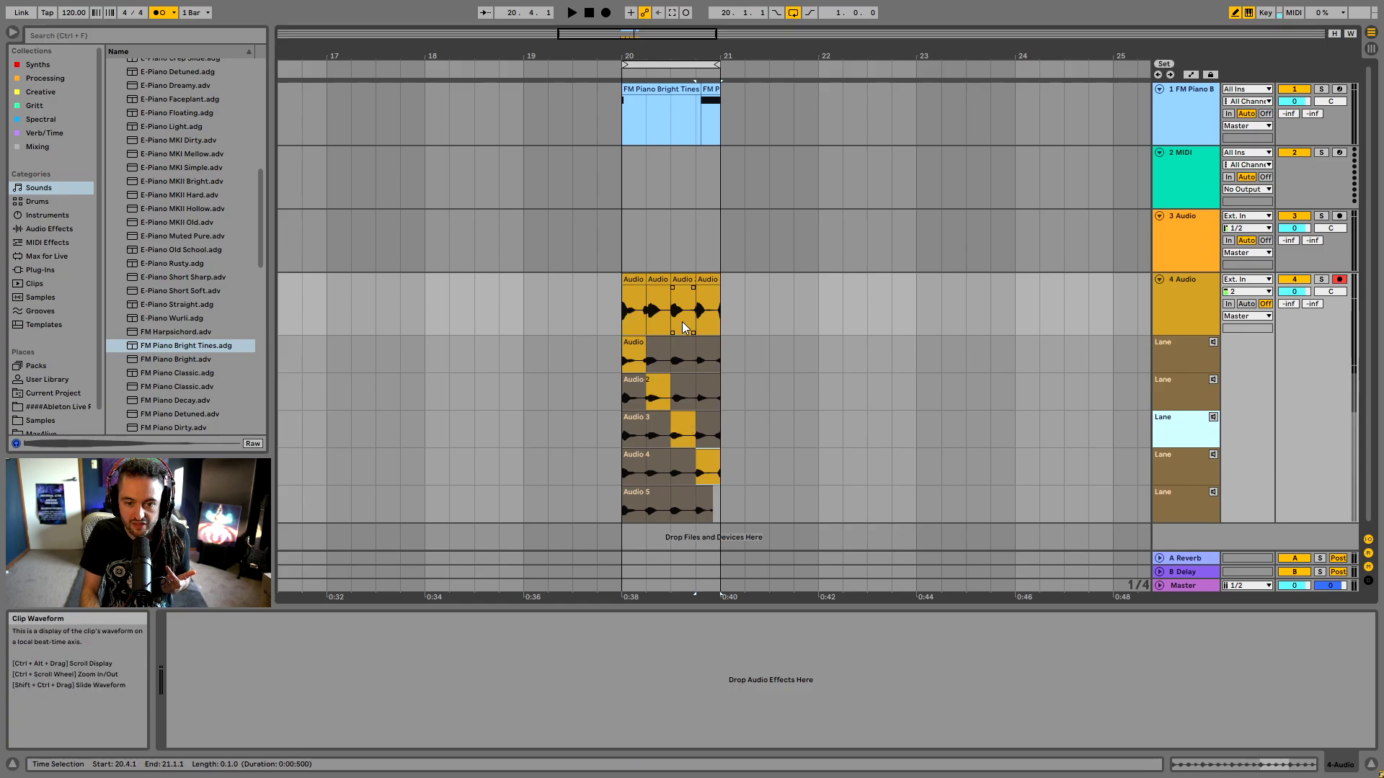
Try the full Audio and Audio 2 takes across bar 20 in the main lane, ending with the full Audio 3 take.
left_click(634, 354)
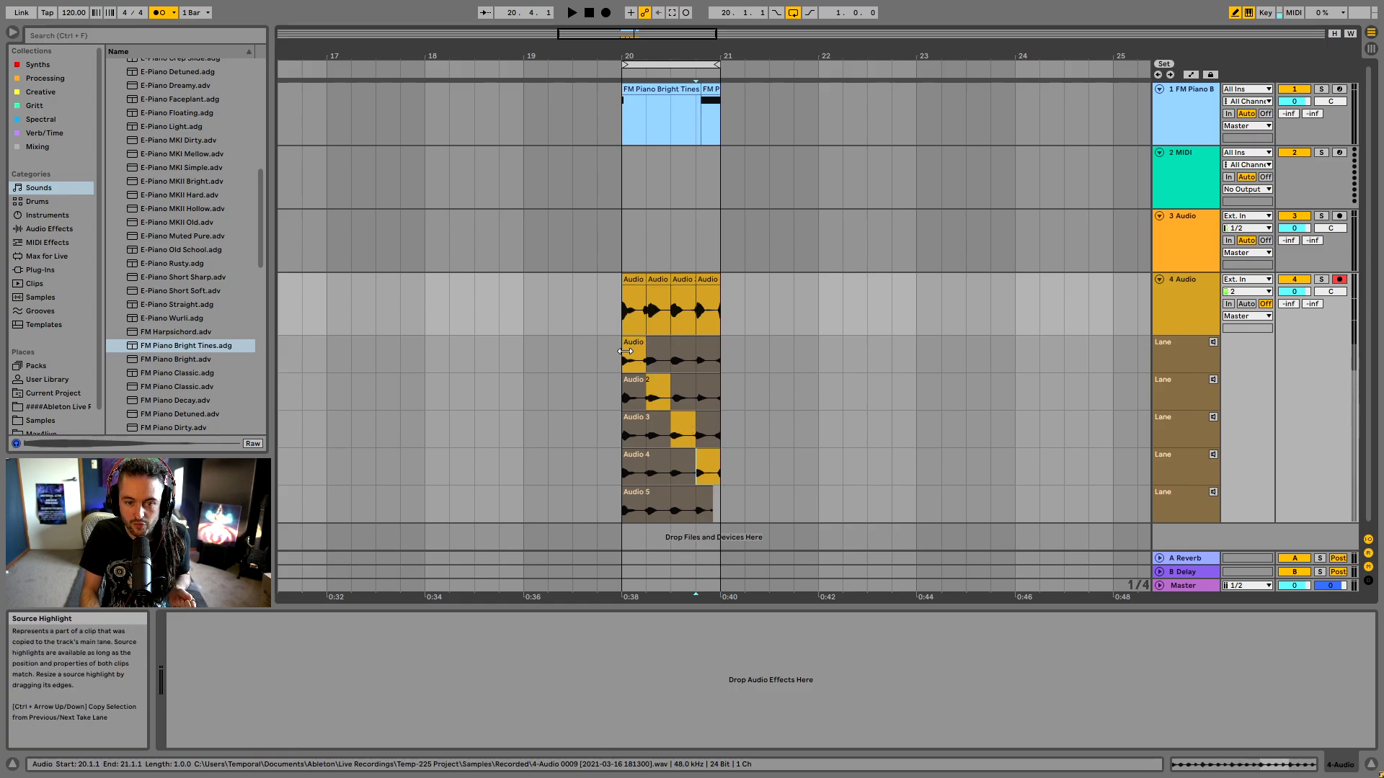
key("ctrl+z")
left_click_drag(642, 354, 714, 360)
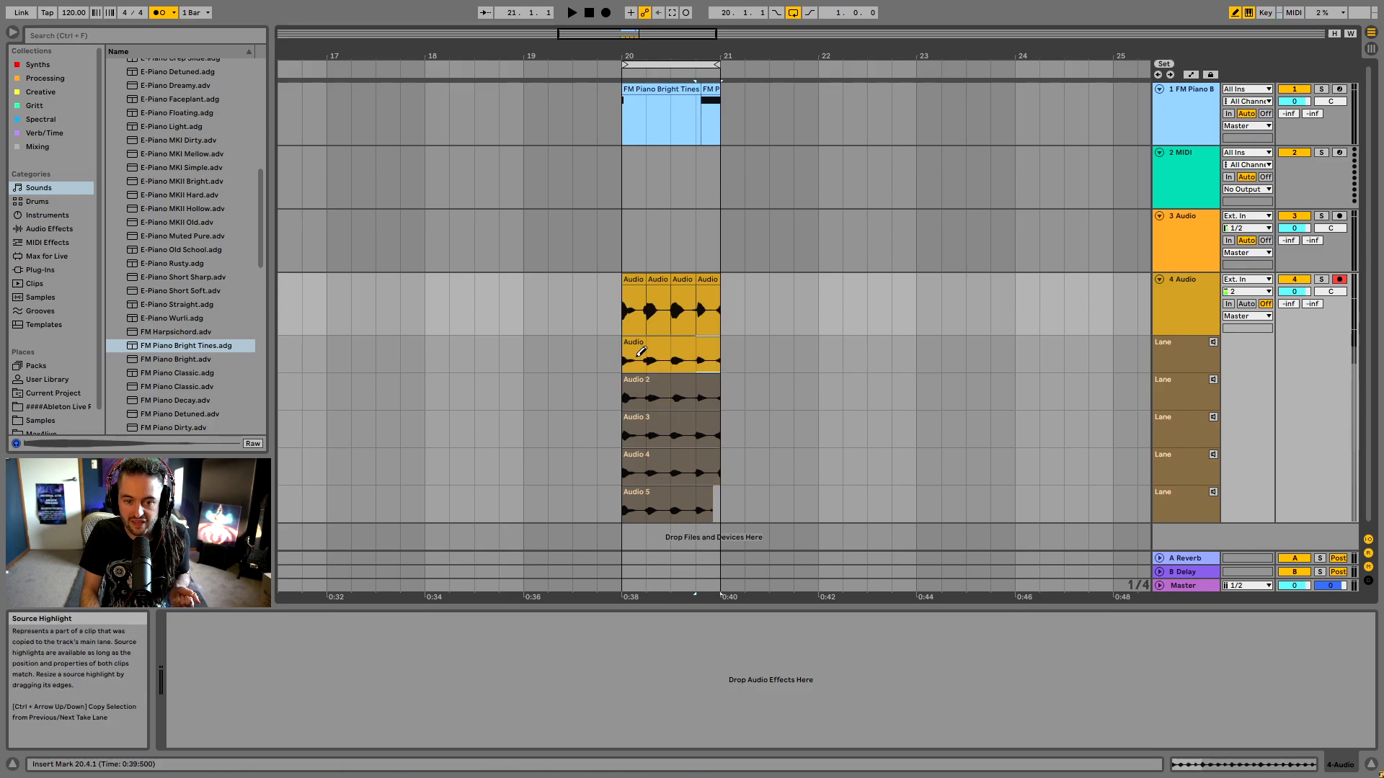
left_click(631, 394)
left_click_drag(631, 393, 719, 395)
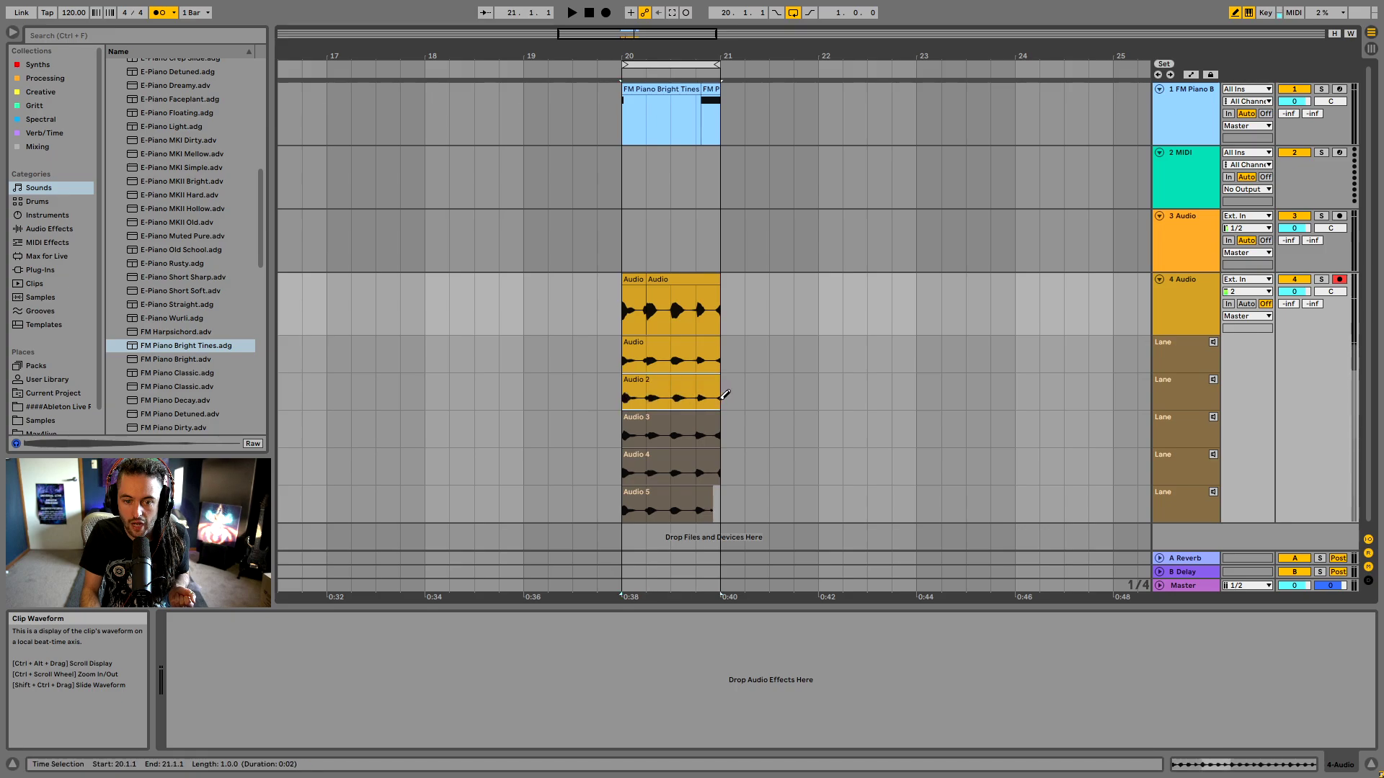
left_click_drag(631, 427, 720, 430)
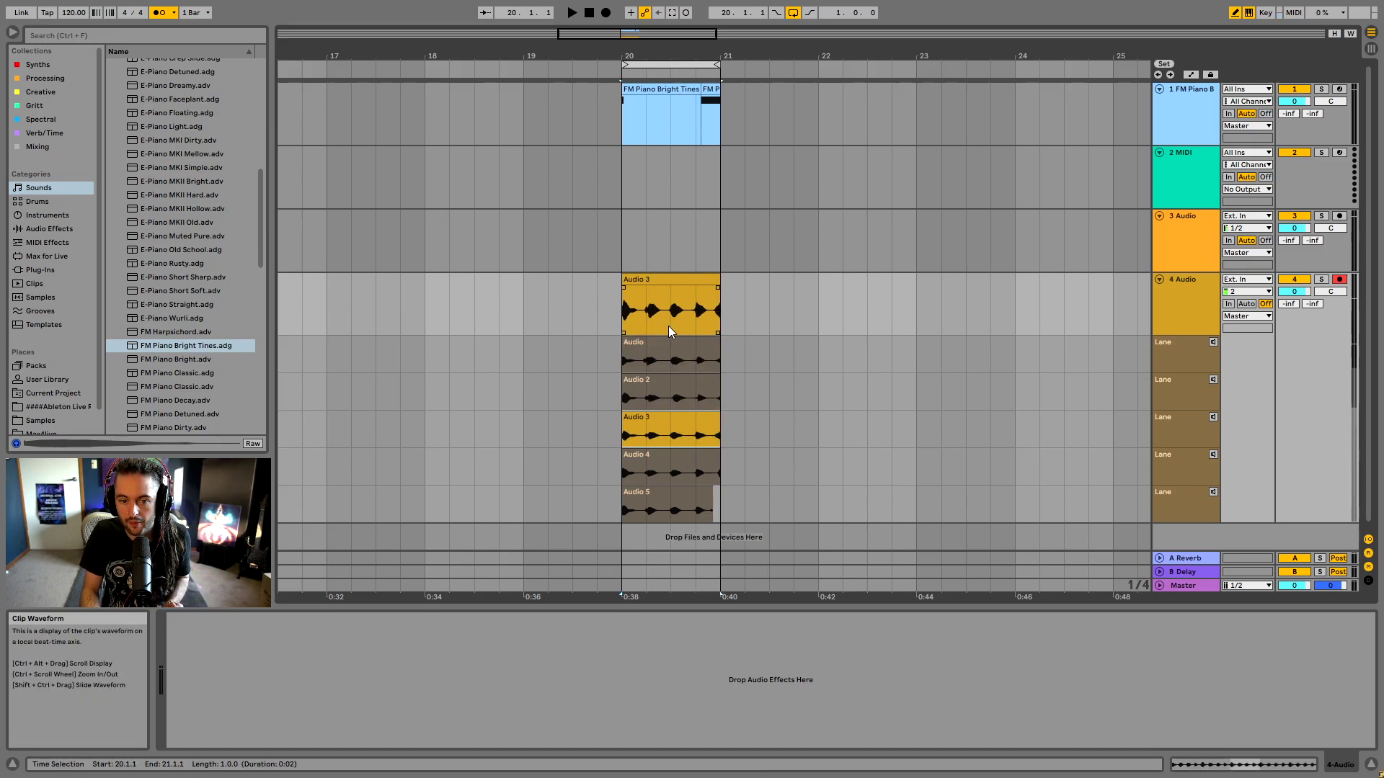
Extend the main-lane Audio 3 clip to start at bar 18 and end at about 22.4.3, and turn off Draw Mode.
left_click_drag(624, 281, 405, 287)
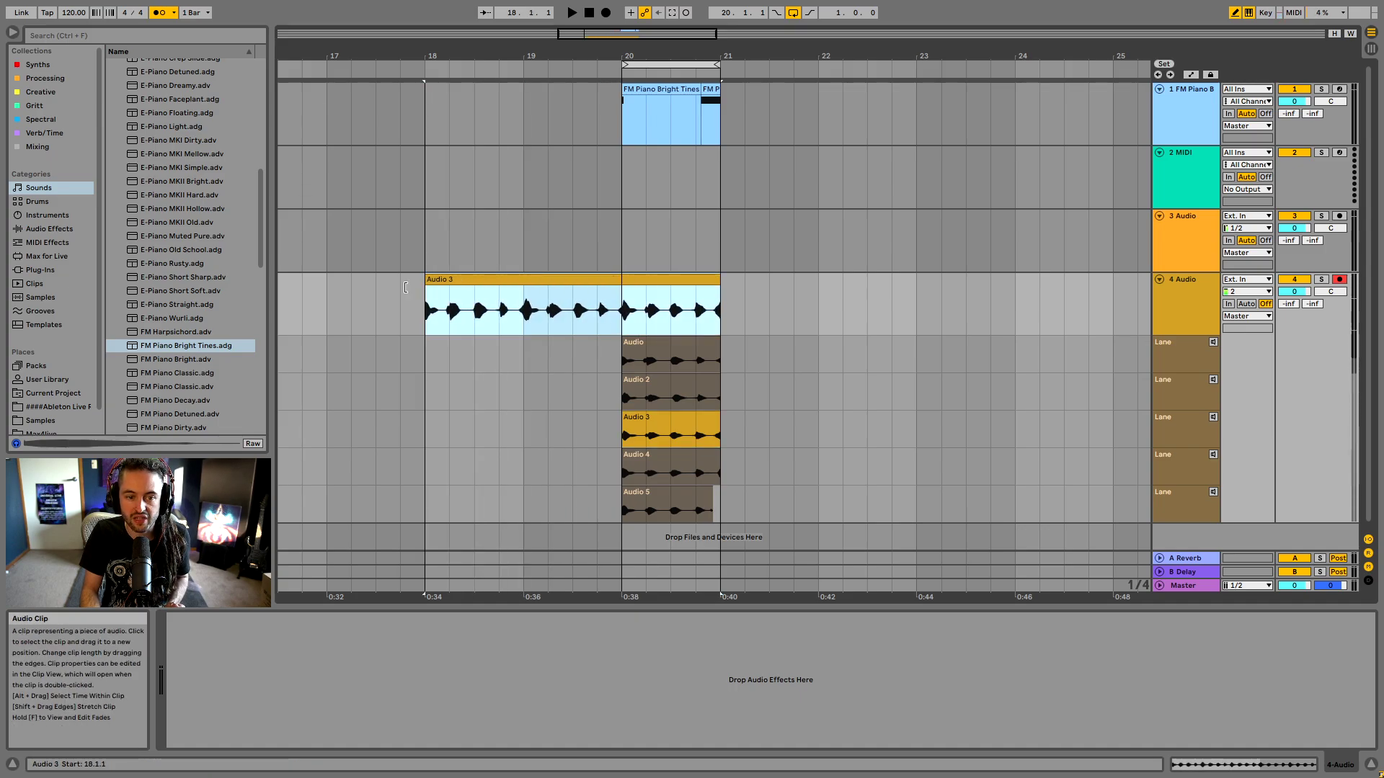
left_click_drag(719, 296, 910, 295)
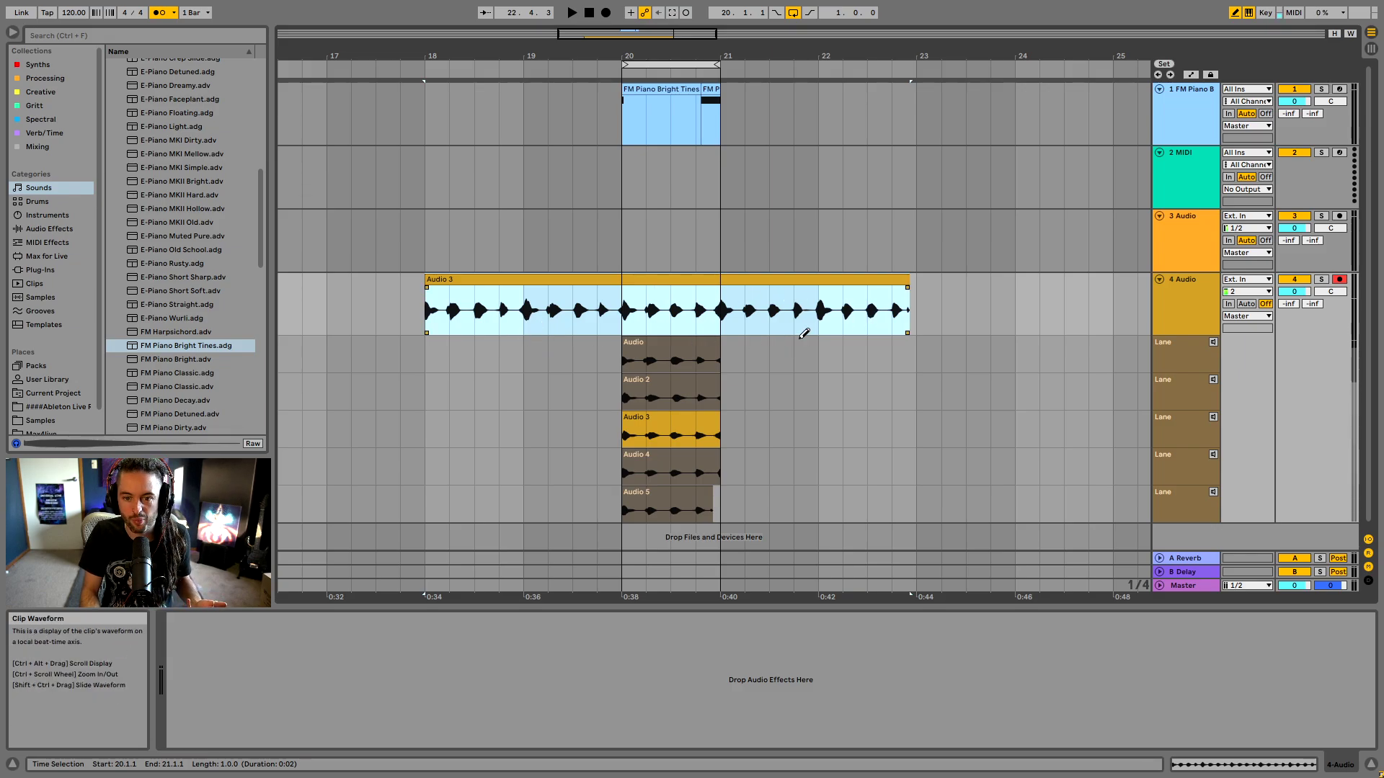
left_click(1233, 14)
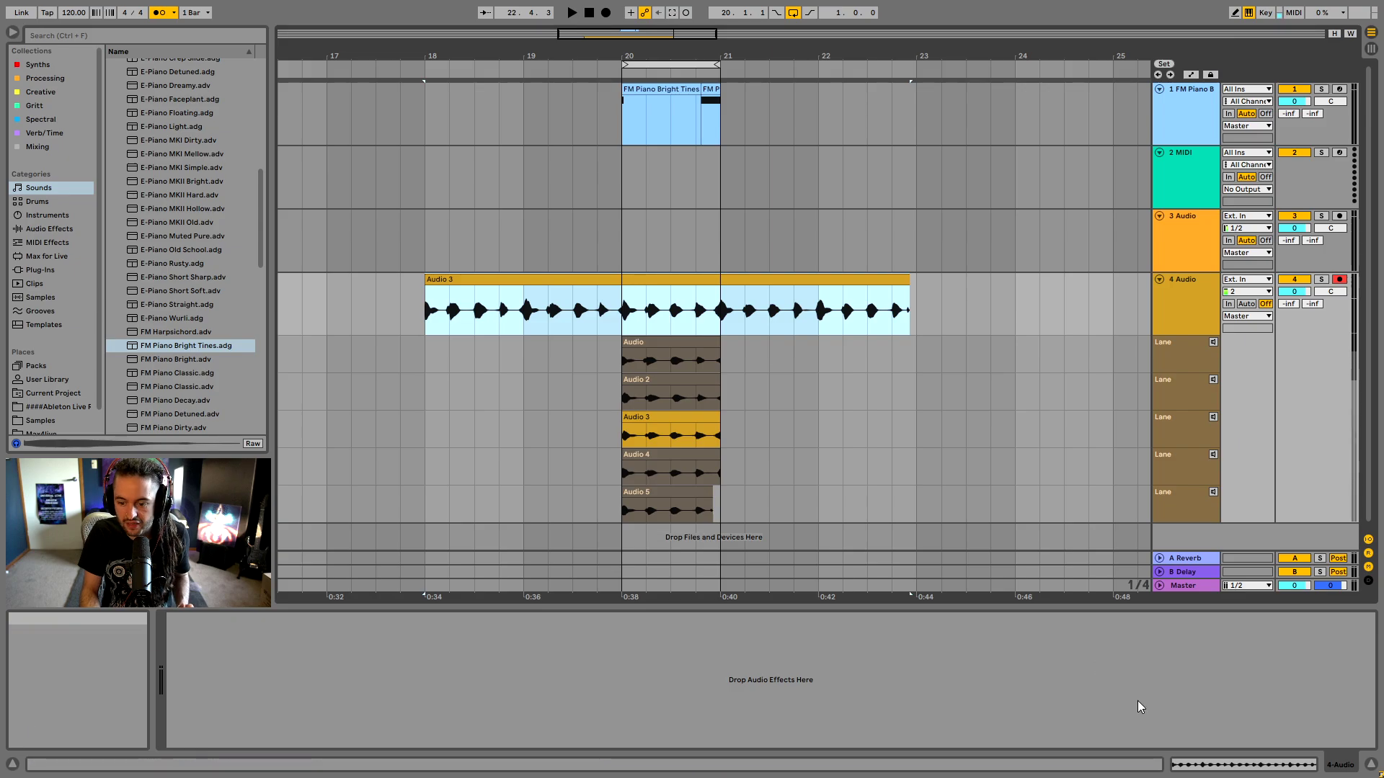
Inspect the 4 Audio track's Audio 3 clip settings and the latency values in the audio preferences.
left_click(1200, 764)
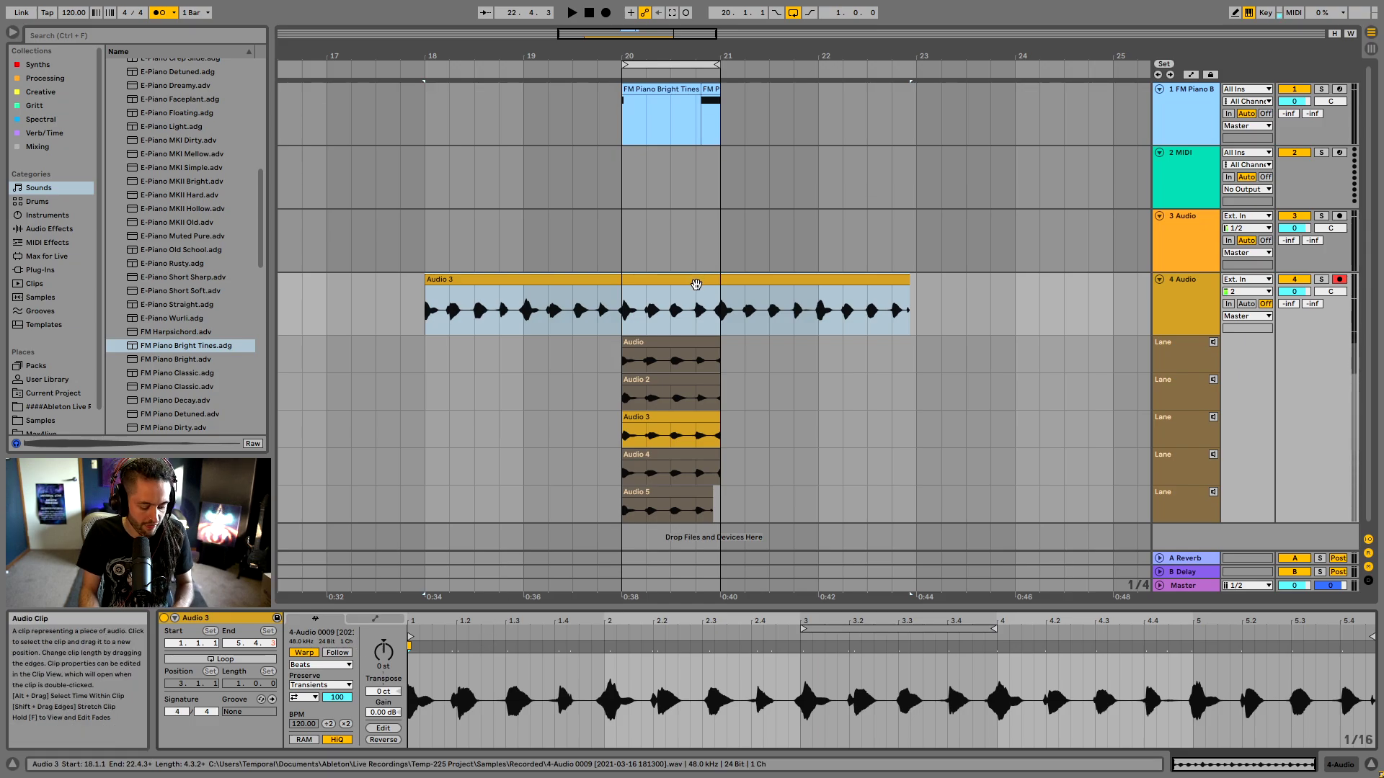
key("ctrl+comma")
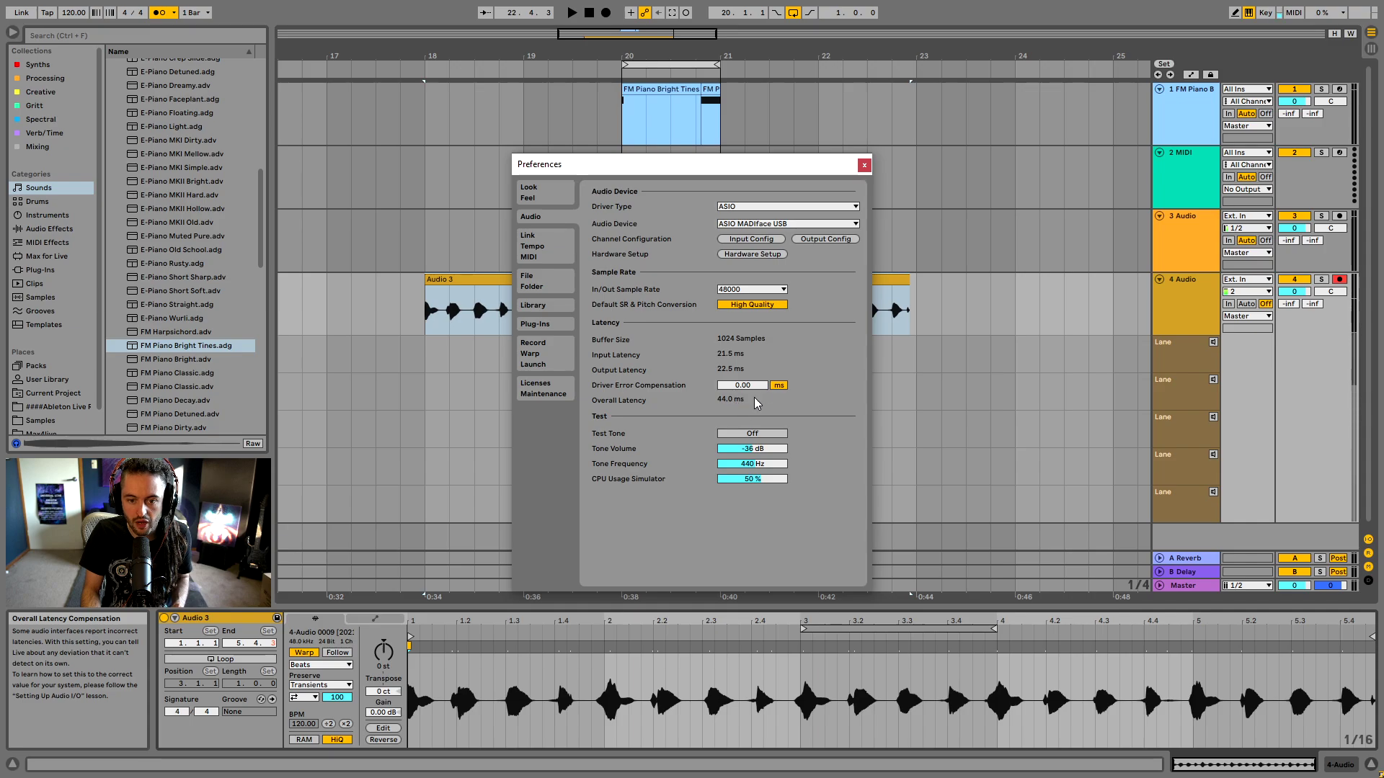
left_click(864, 165)
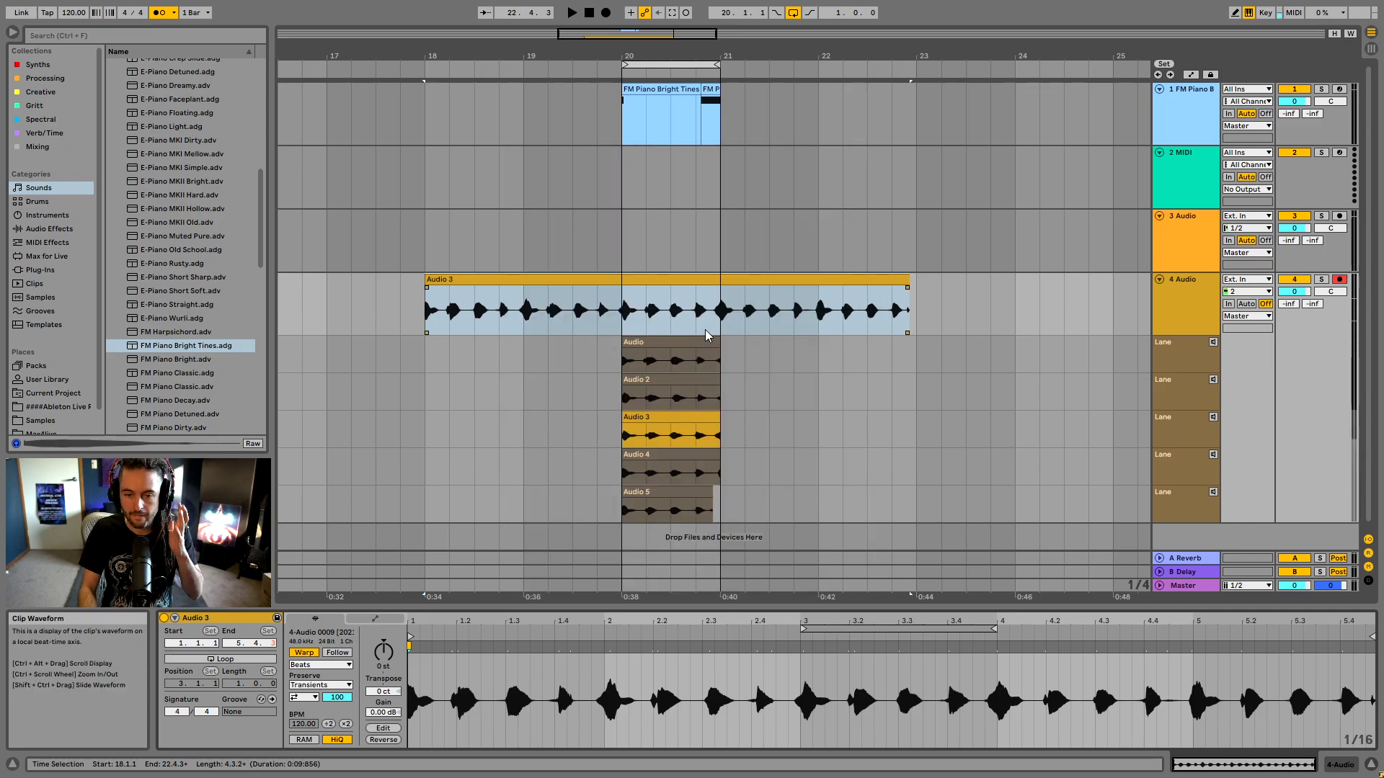
Delete all five recorded take clips from the take lanes of the 4 Audio track.
left_click(703, 358)
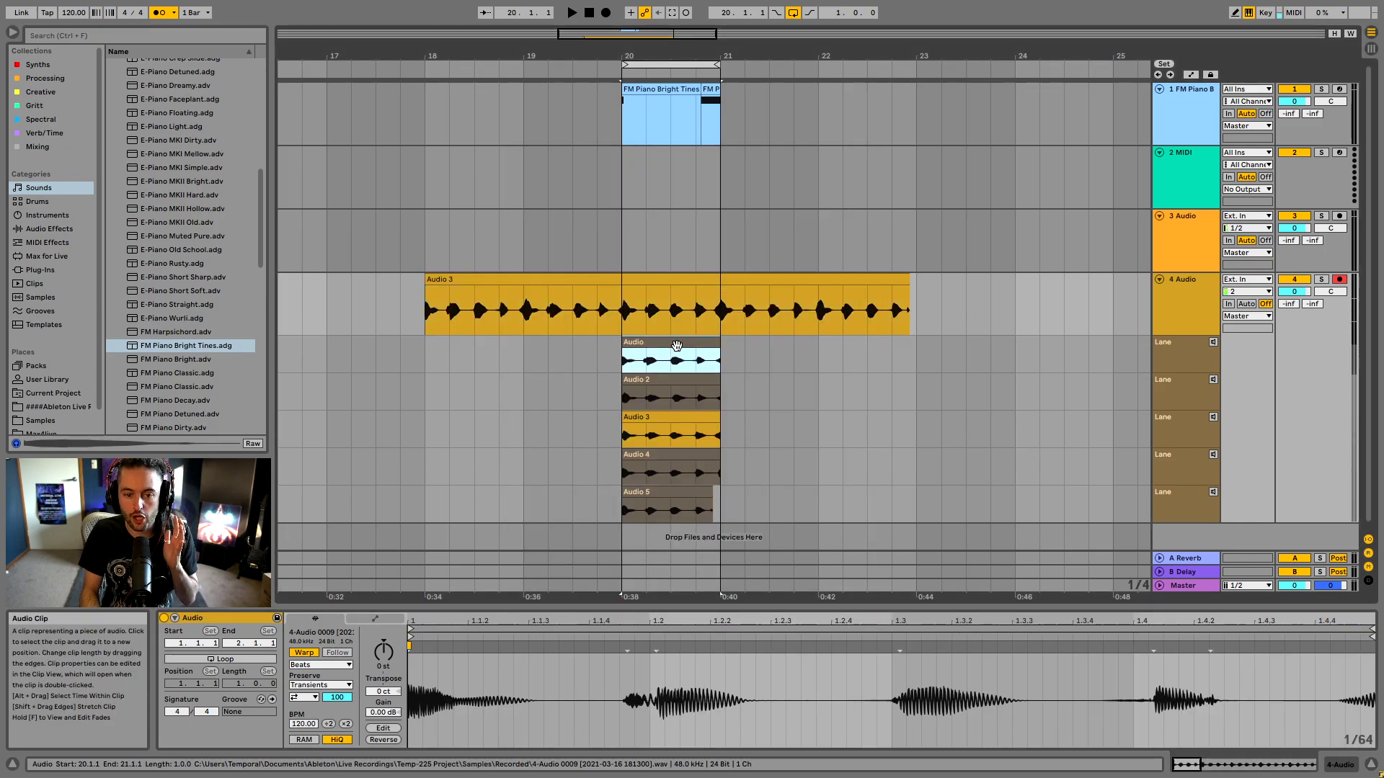
left_click(721, 502, "shift")
key("Delete")
left_click(744, 430)
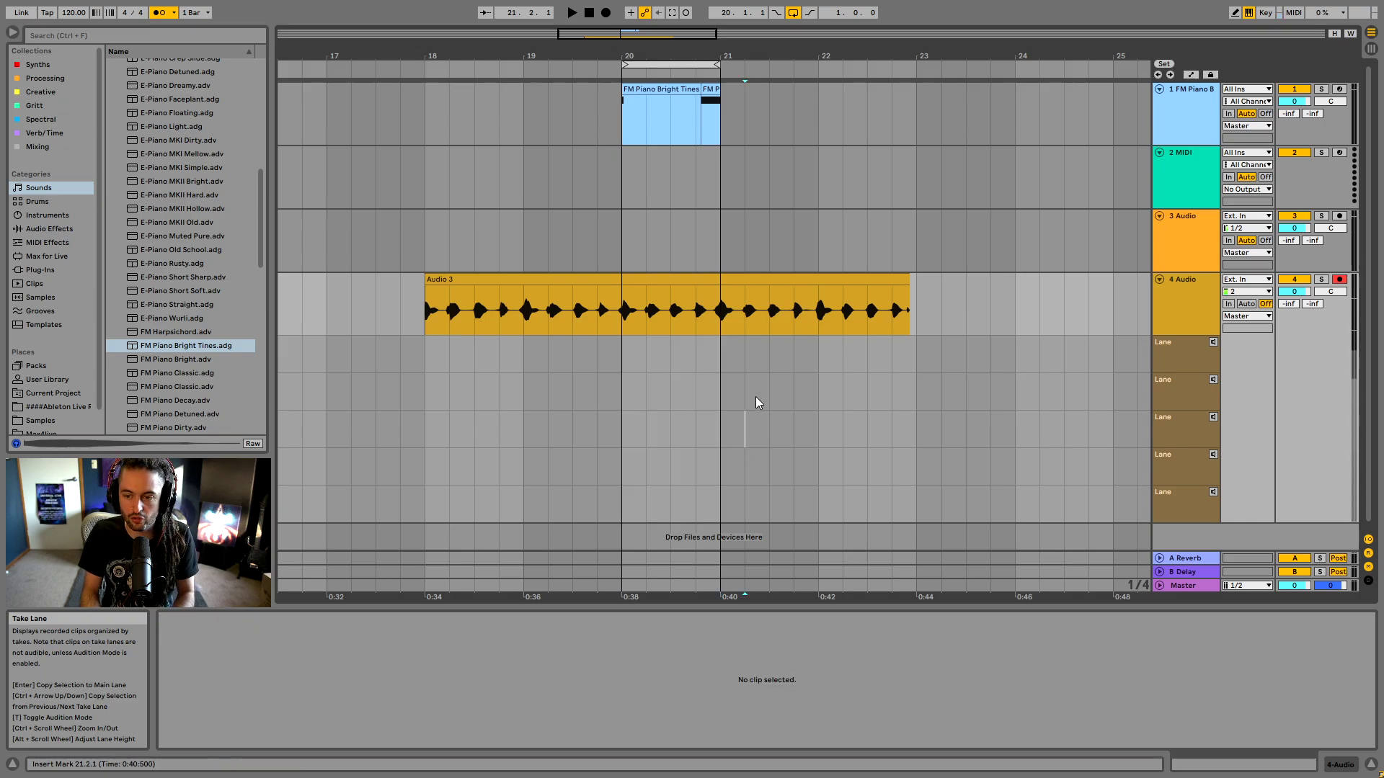
Delete the five empty take lanes of the 4 Audio track and turn off the arrangement loop.
left_click(1183, 360)
left_click(1185, 505, "shift")
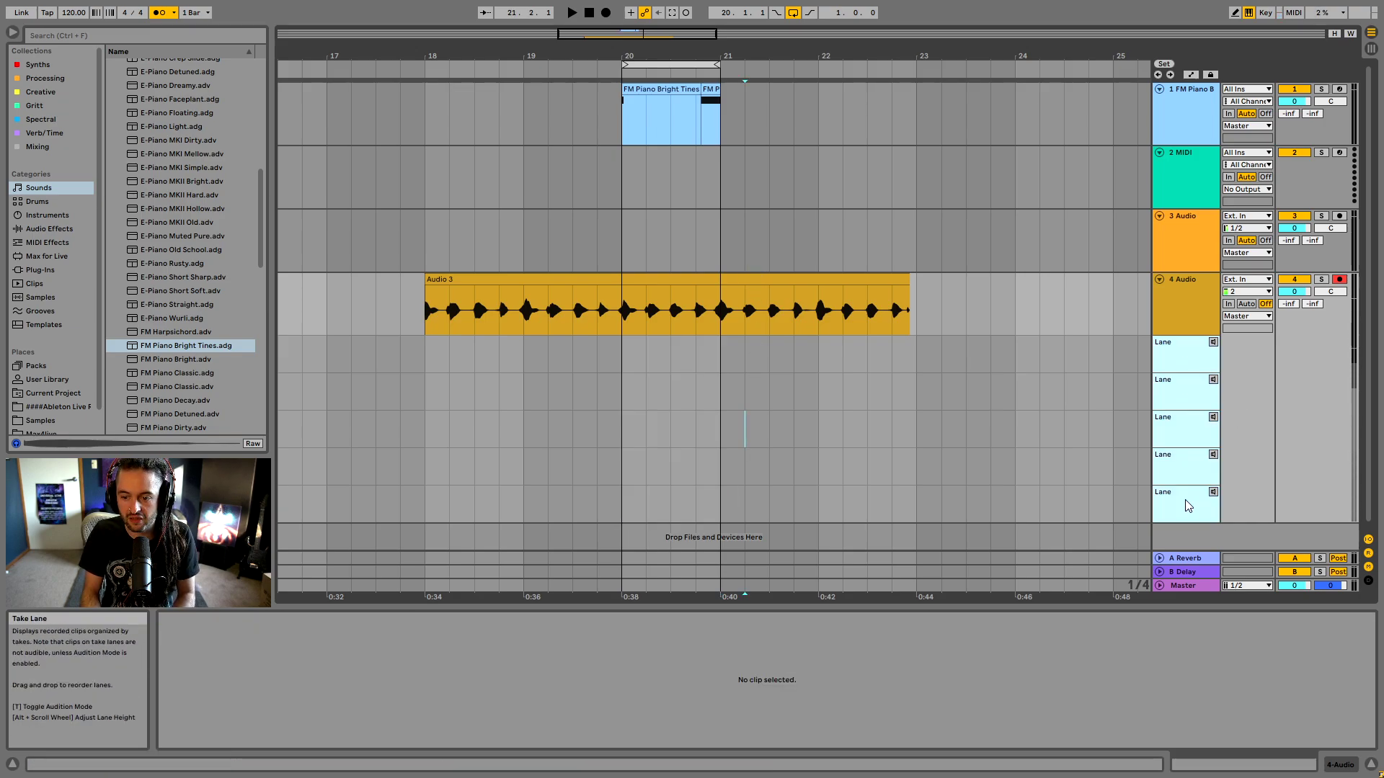
key("Delete")
key("ctrl+l")
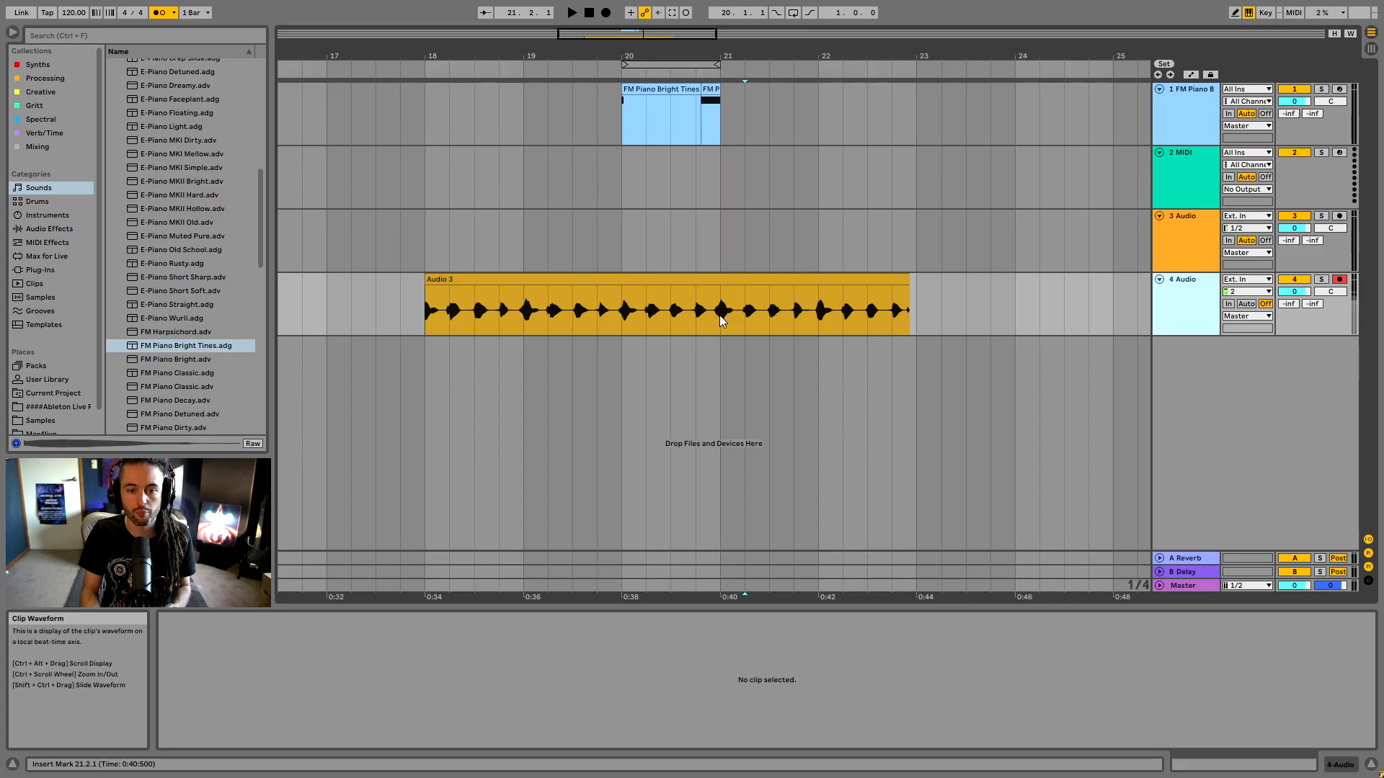
Replace the main-lane Audio 3 clip on 4 Audio with a new microphone recording from bar 18 to about 23.3.2, without the metronome.
left_click(721, 321)
key("Delete")
left_click(476, 333)
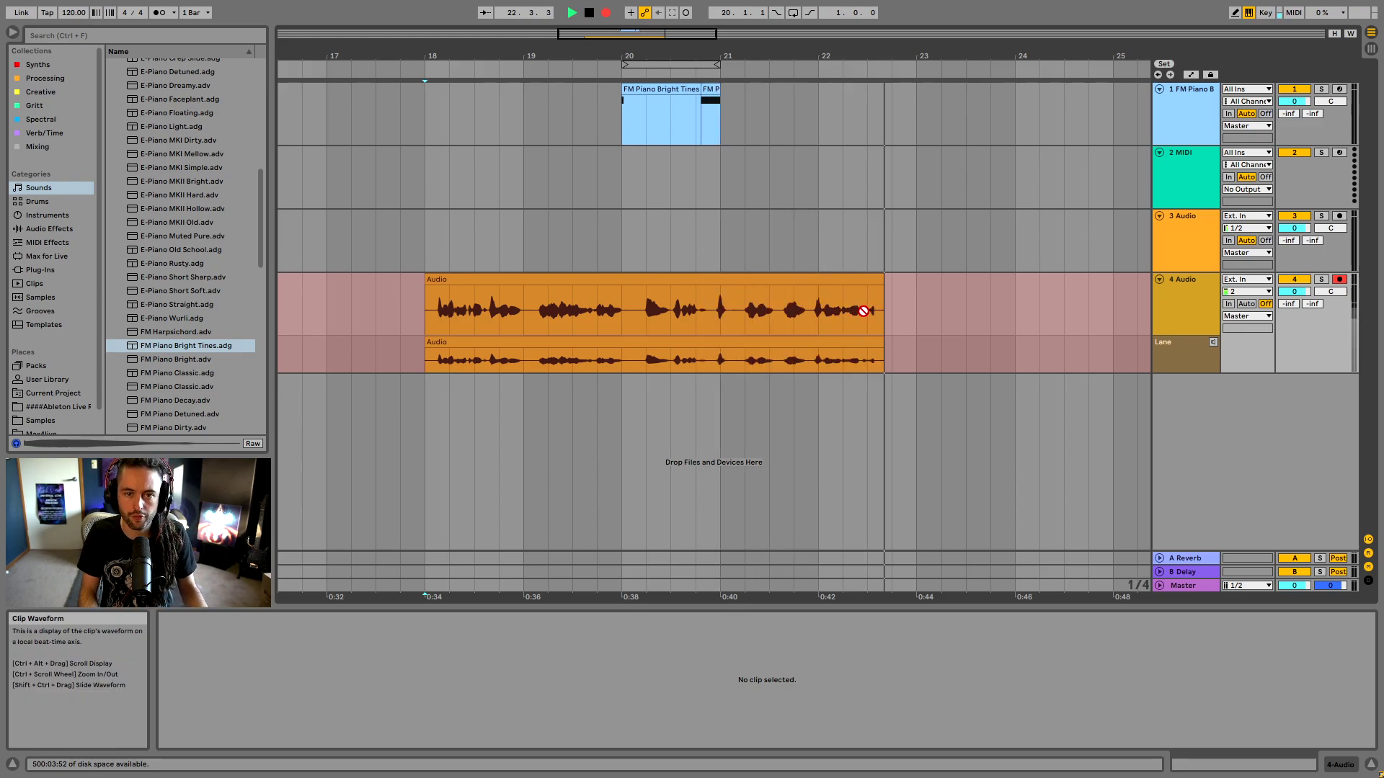
key("space")
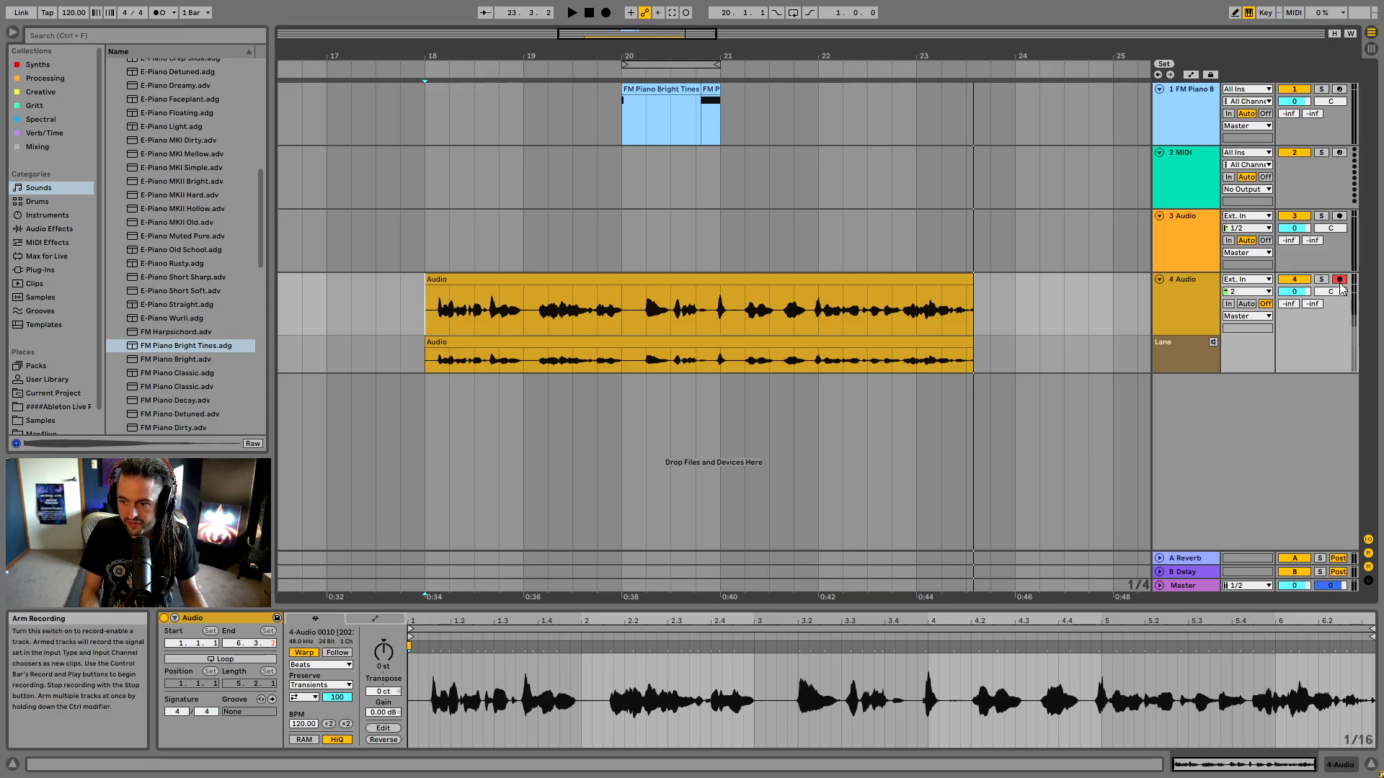
Review the metronome's count-in, sound and rhythm options and its Enable Only While Recording setting.
left_click(1200, 301)
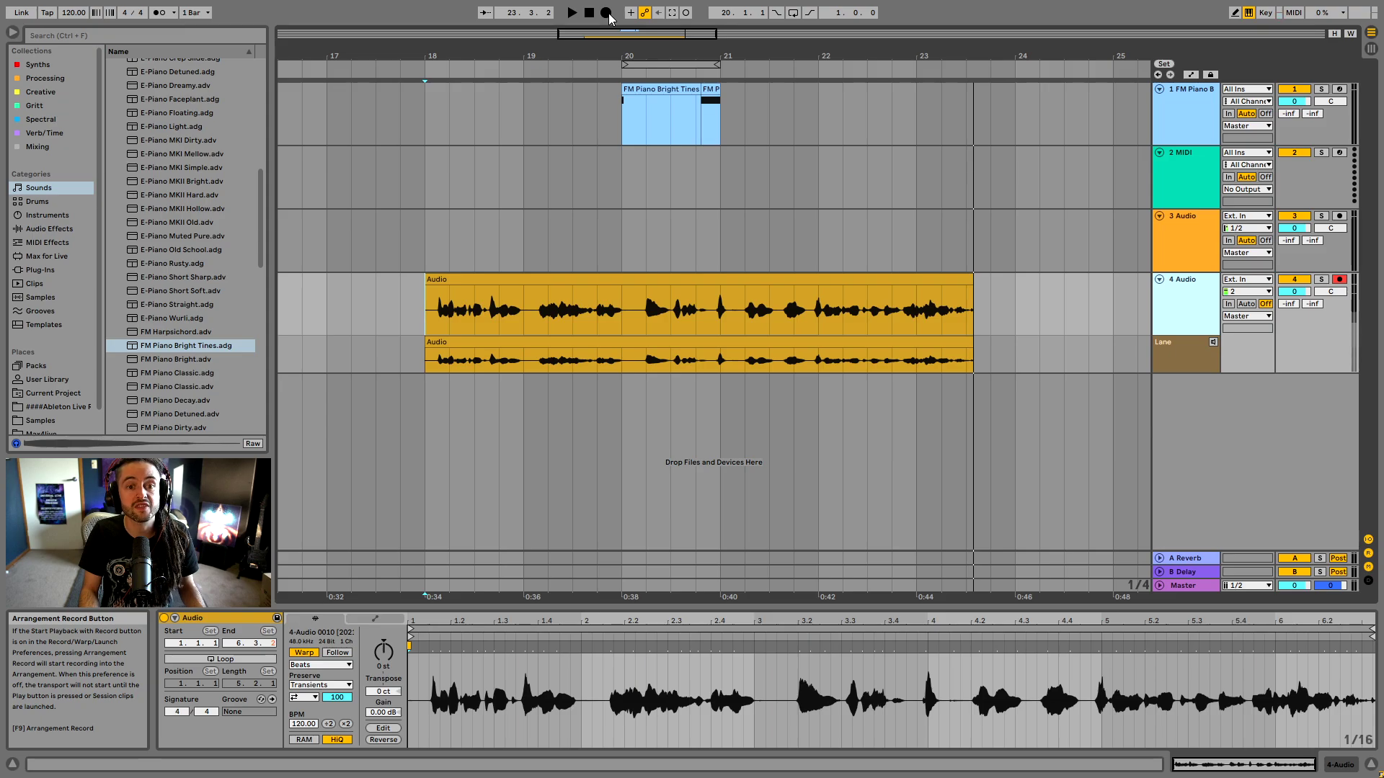
left_click(426, 314)
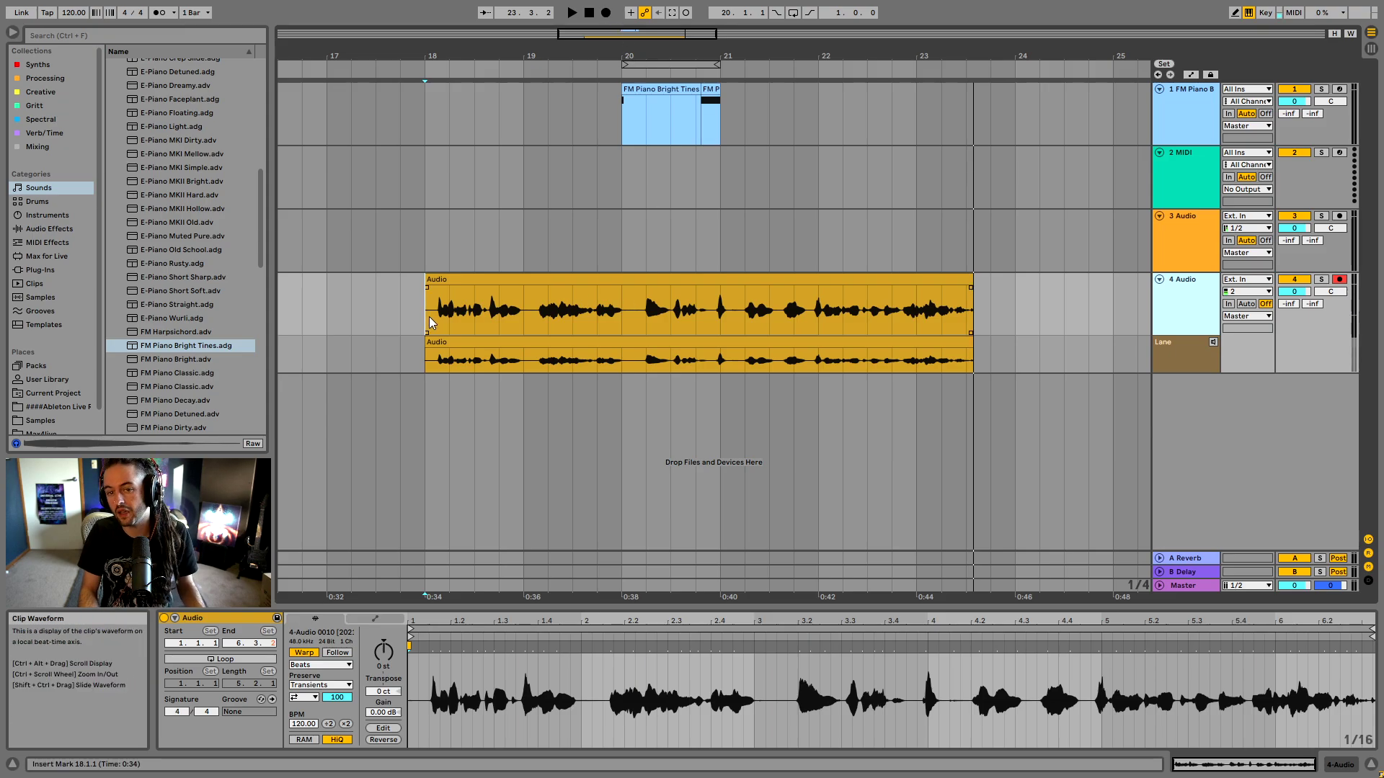
left_click(186, 12)
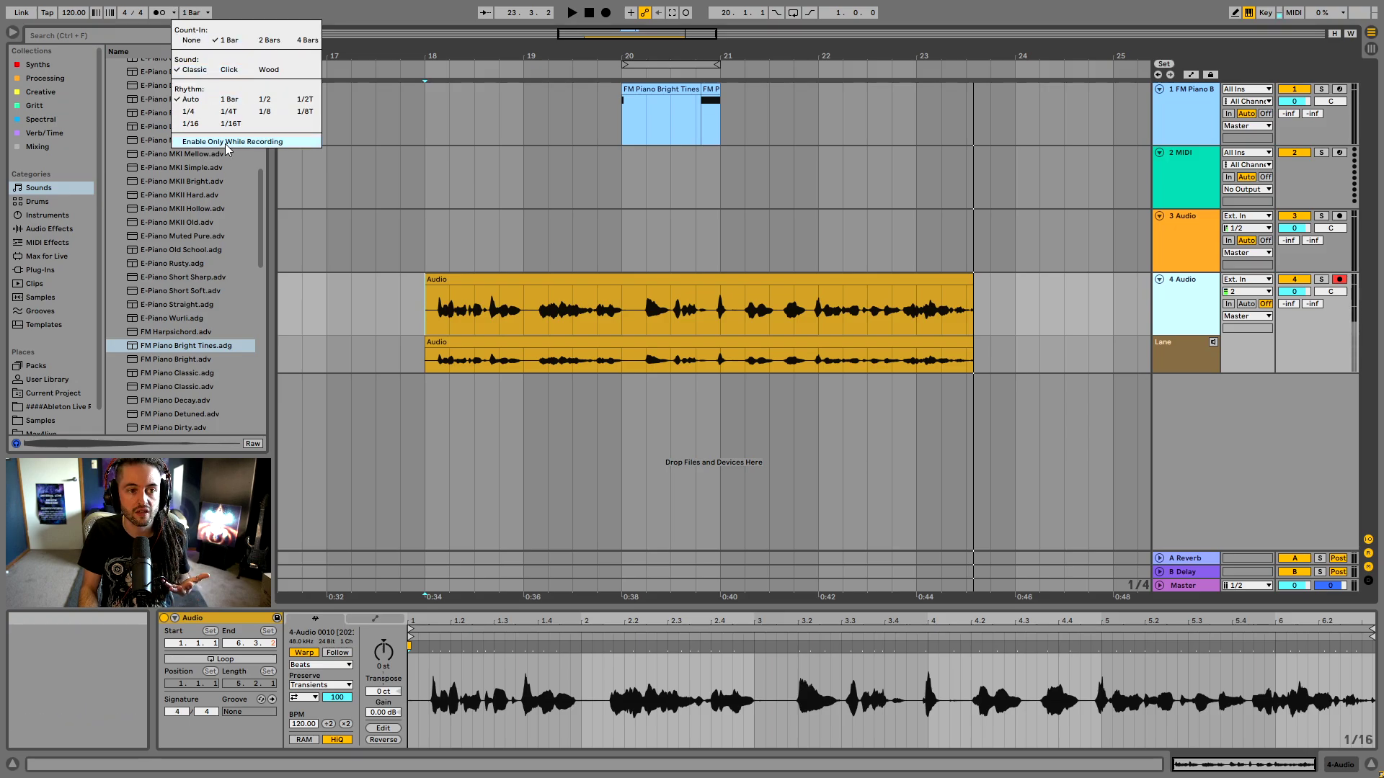
left_click(154, 13)
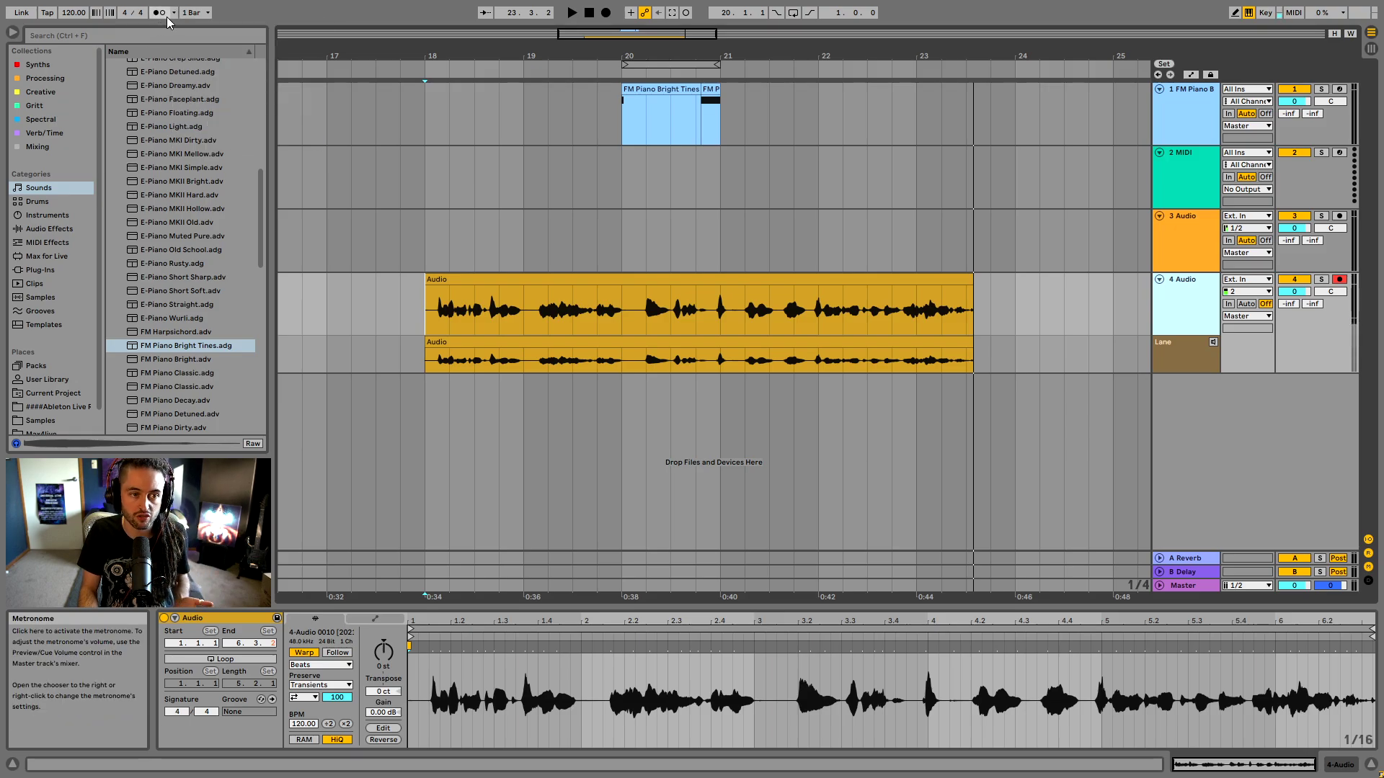
left_click(154, 13)
Delete the new microphone recording and its take lane from the 4 Audio track.
left_click(595, 280)
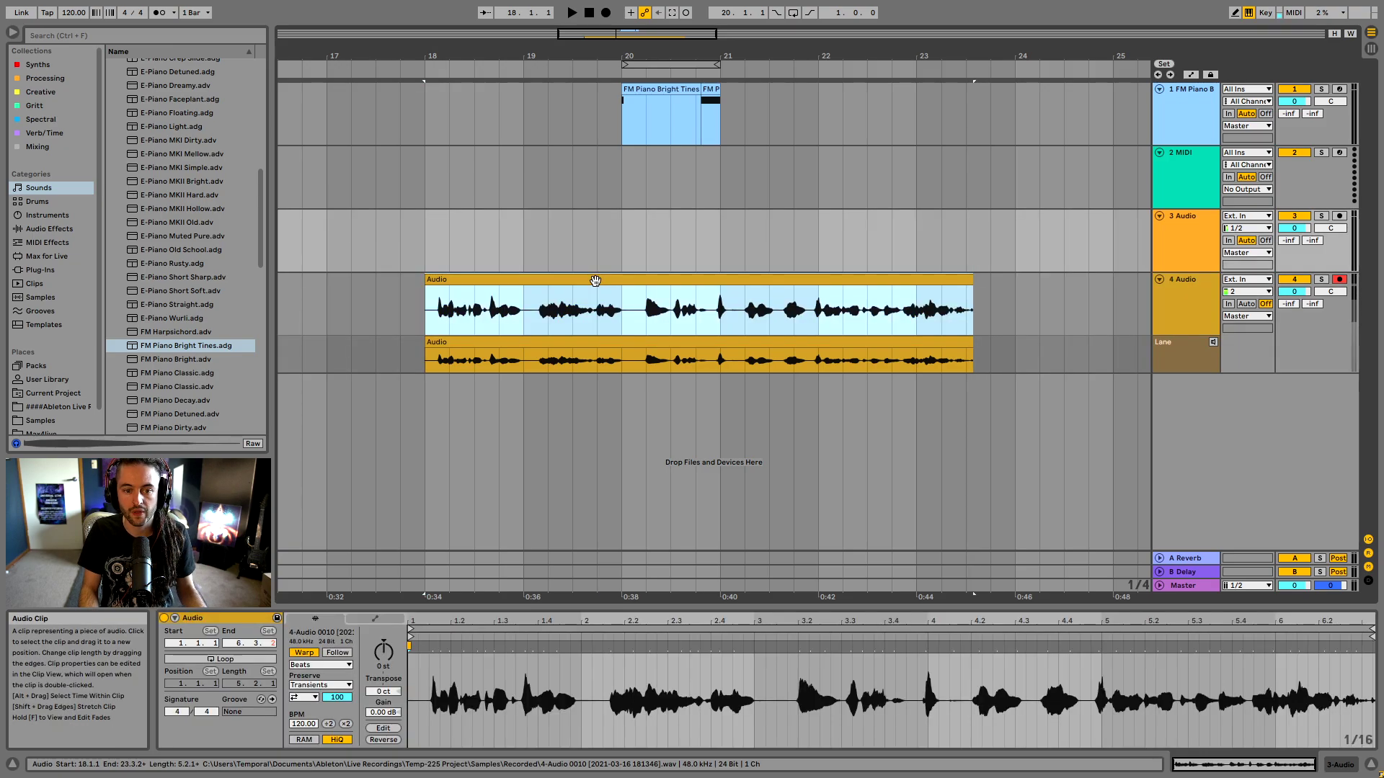
key("Delete")
left_click(941, 343)
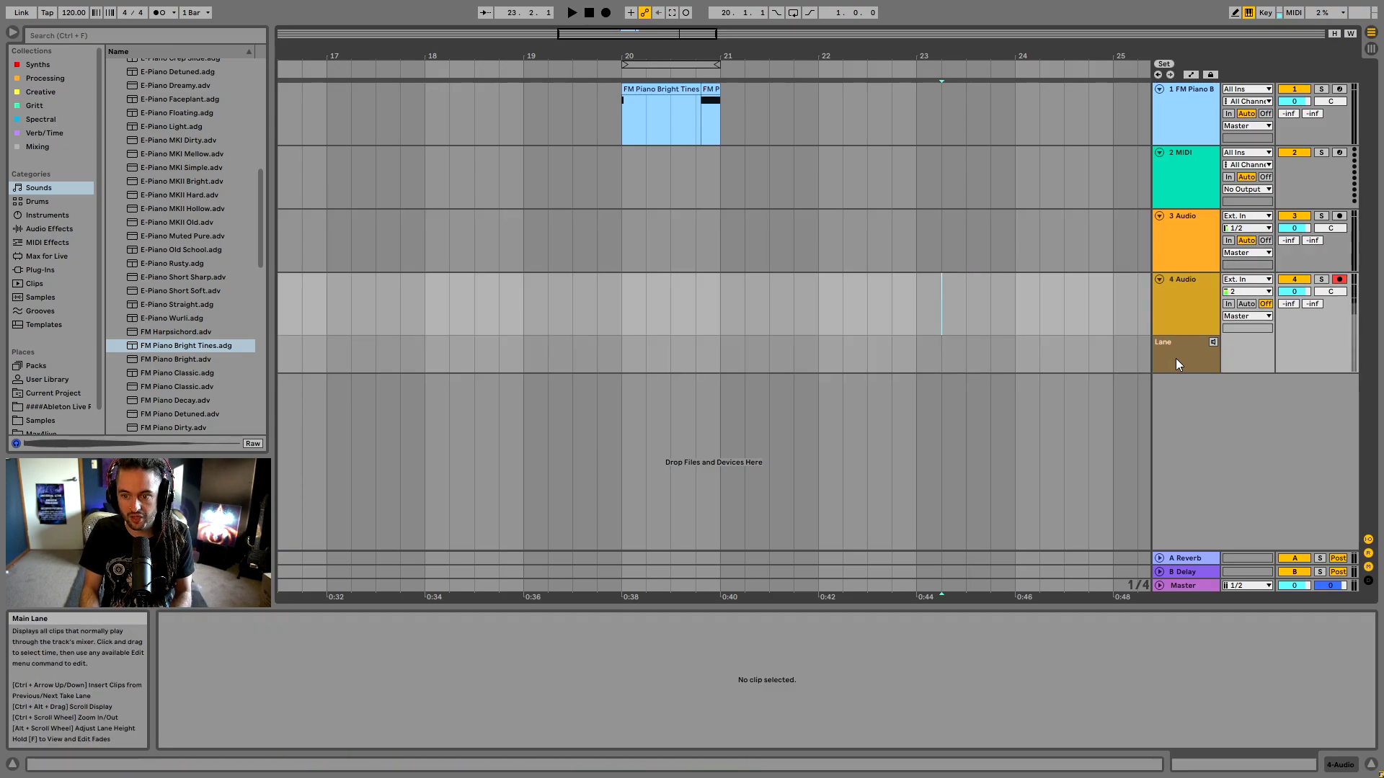
left_click(1162, 304)
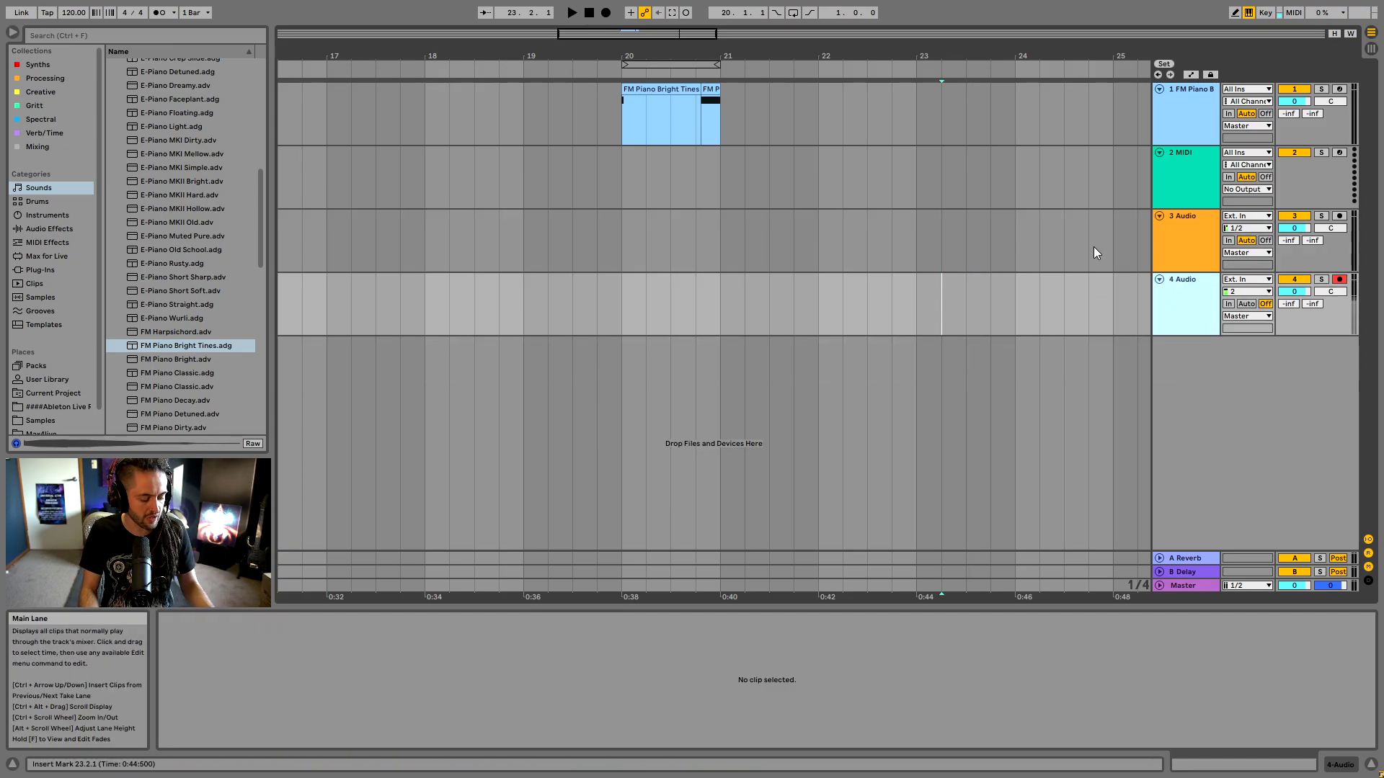
Switch to Session View and arm the FM Piano track for recording in place of the 4 Audio track.
left_click(644, 90)
key("Tab")
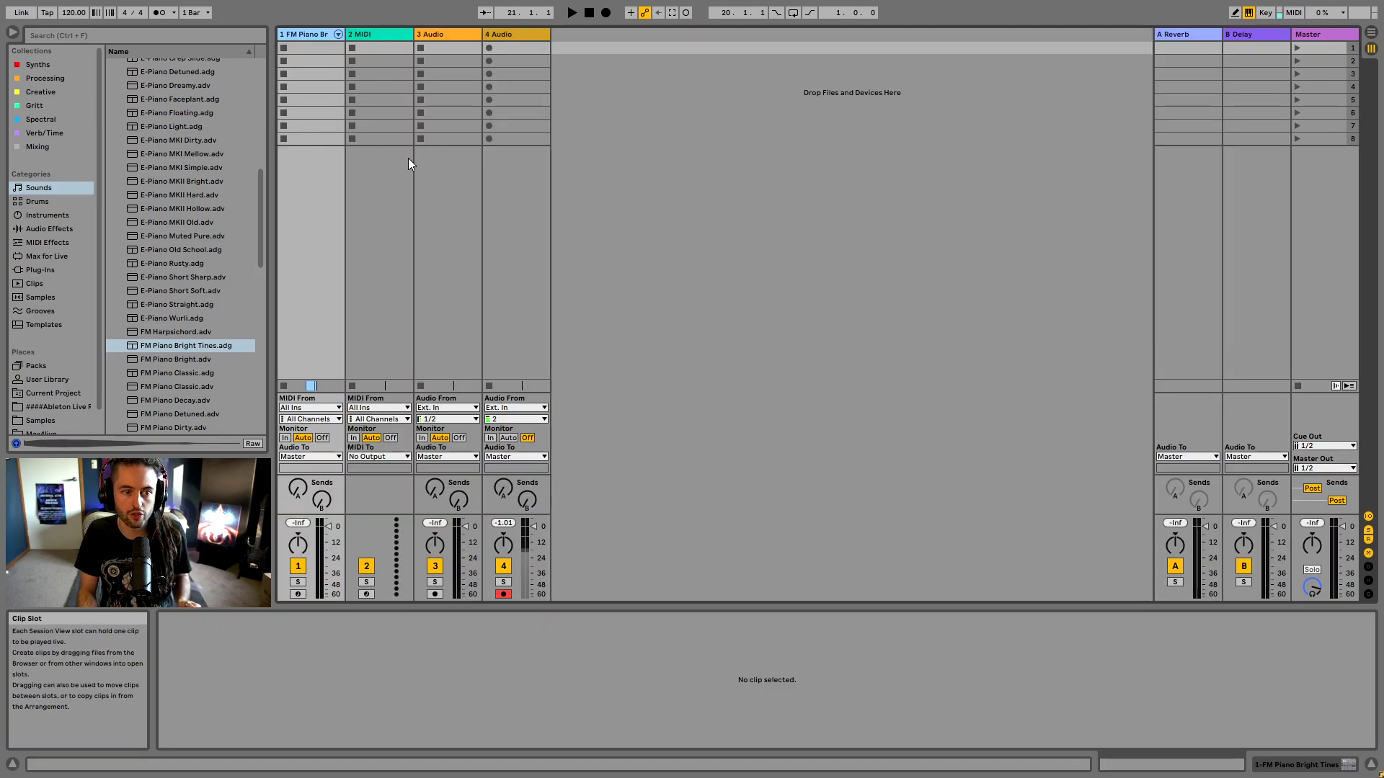
left_click(321, 63)
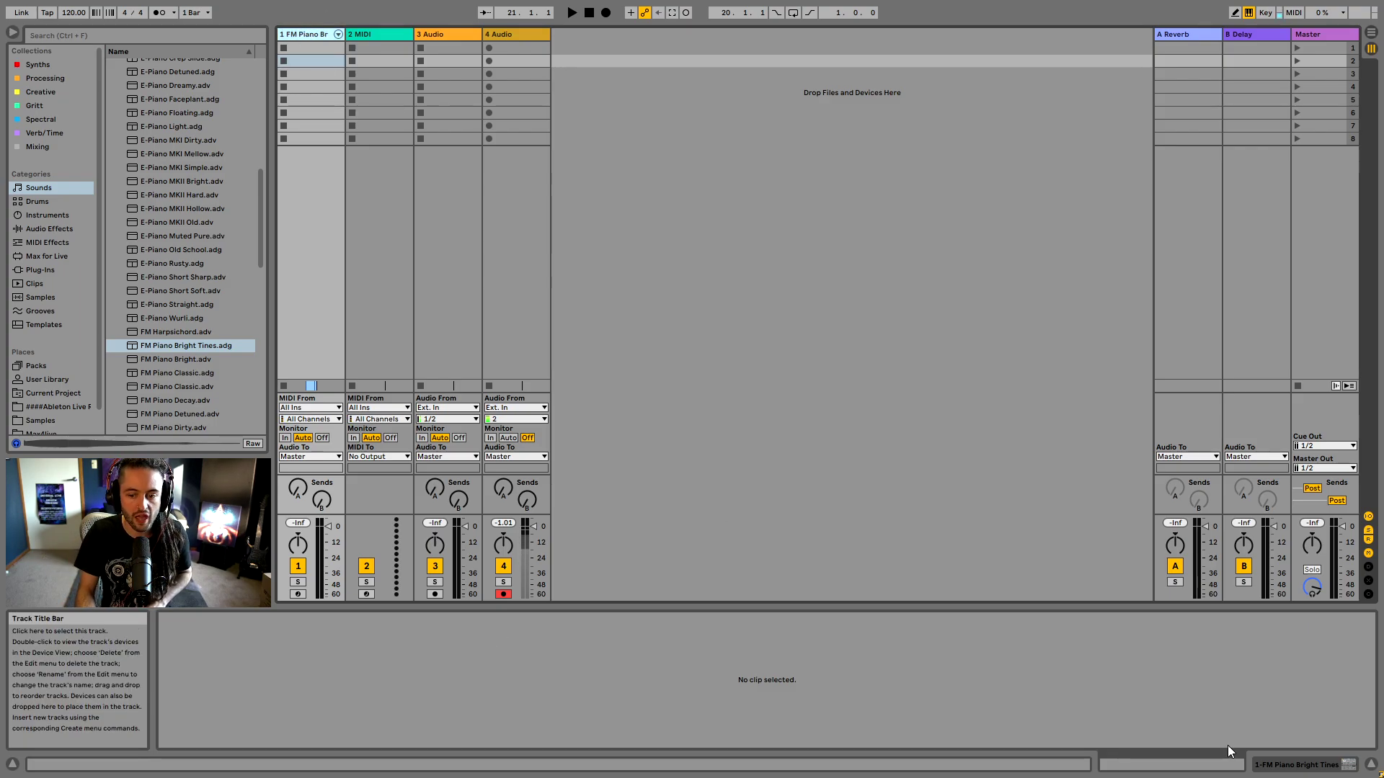
left_click(299, 55)
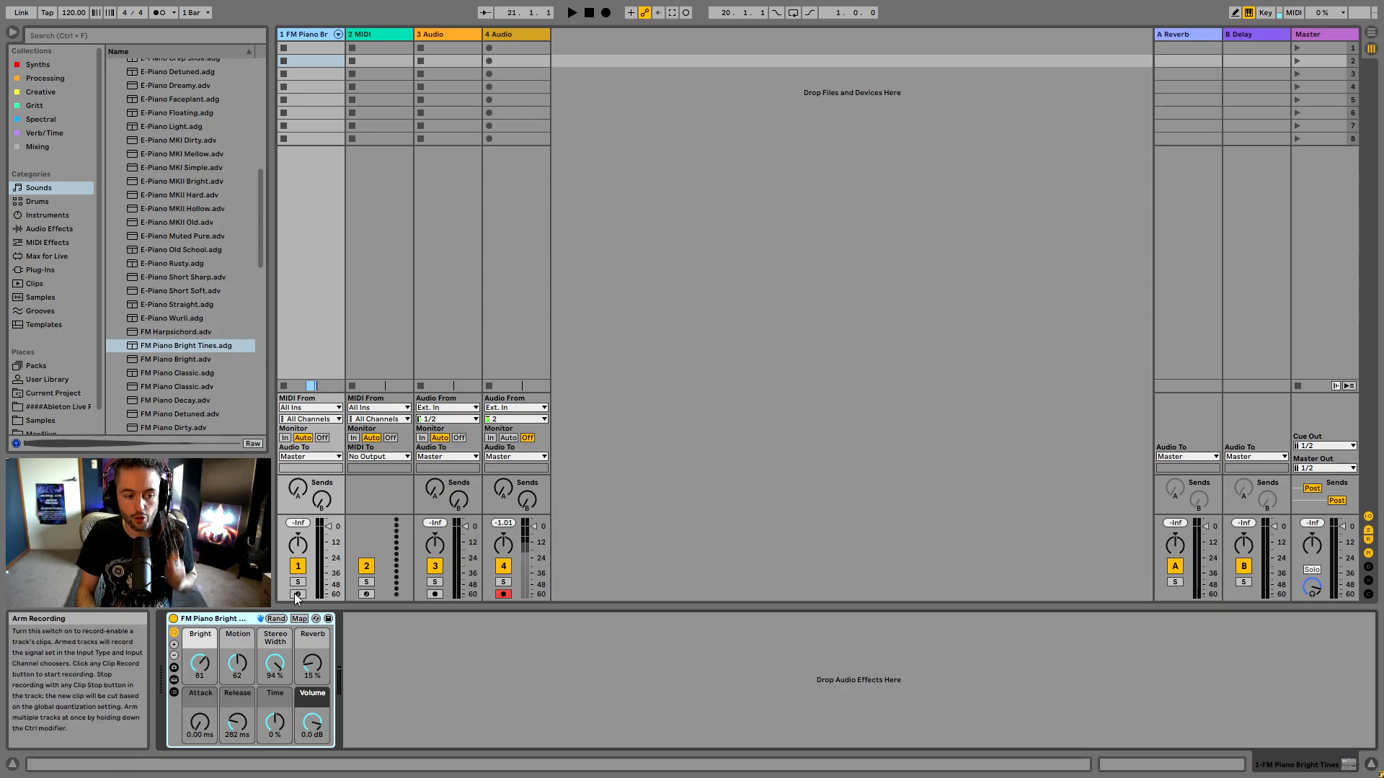
left_click(503, 595)
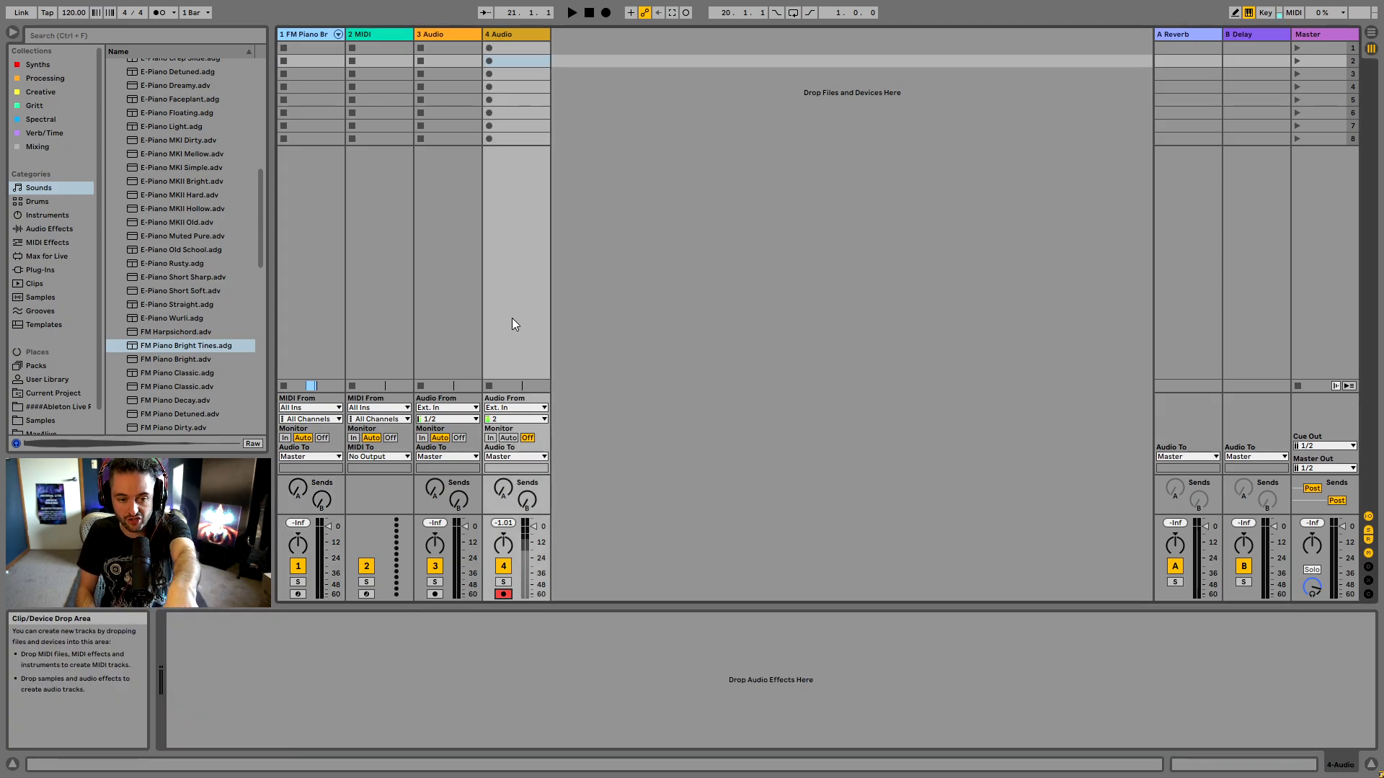
left_click(297, 594)
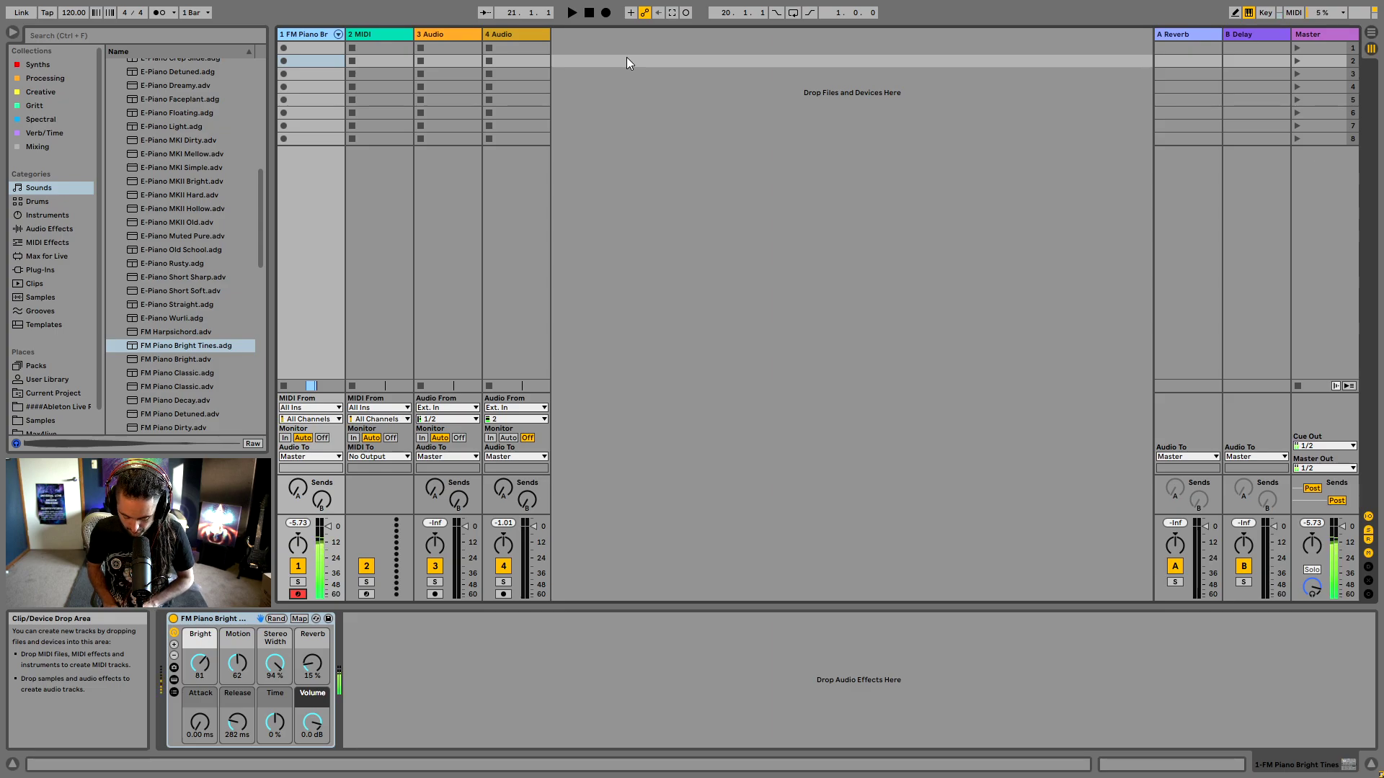
Capture the played MIDI notes into the FM Piano track's second slot, stop playback and delete the captured clip.
left_click(670, 14)
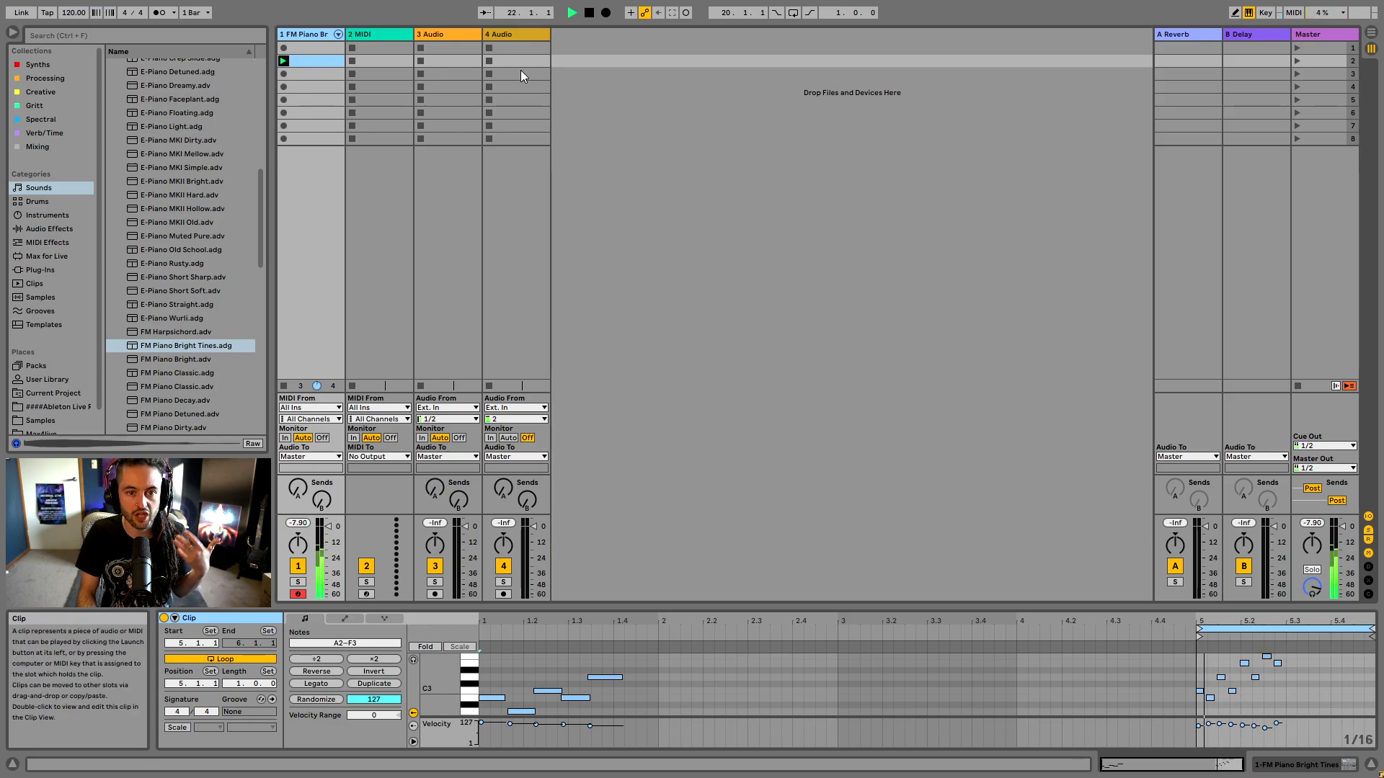
left_click(589, 13)
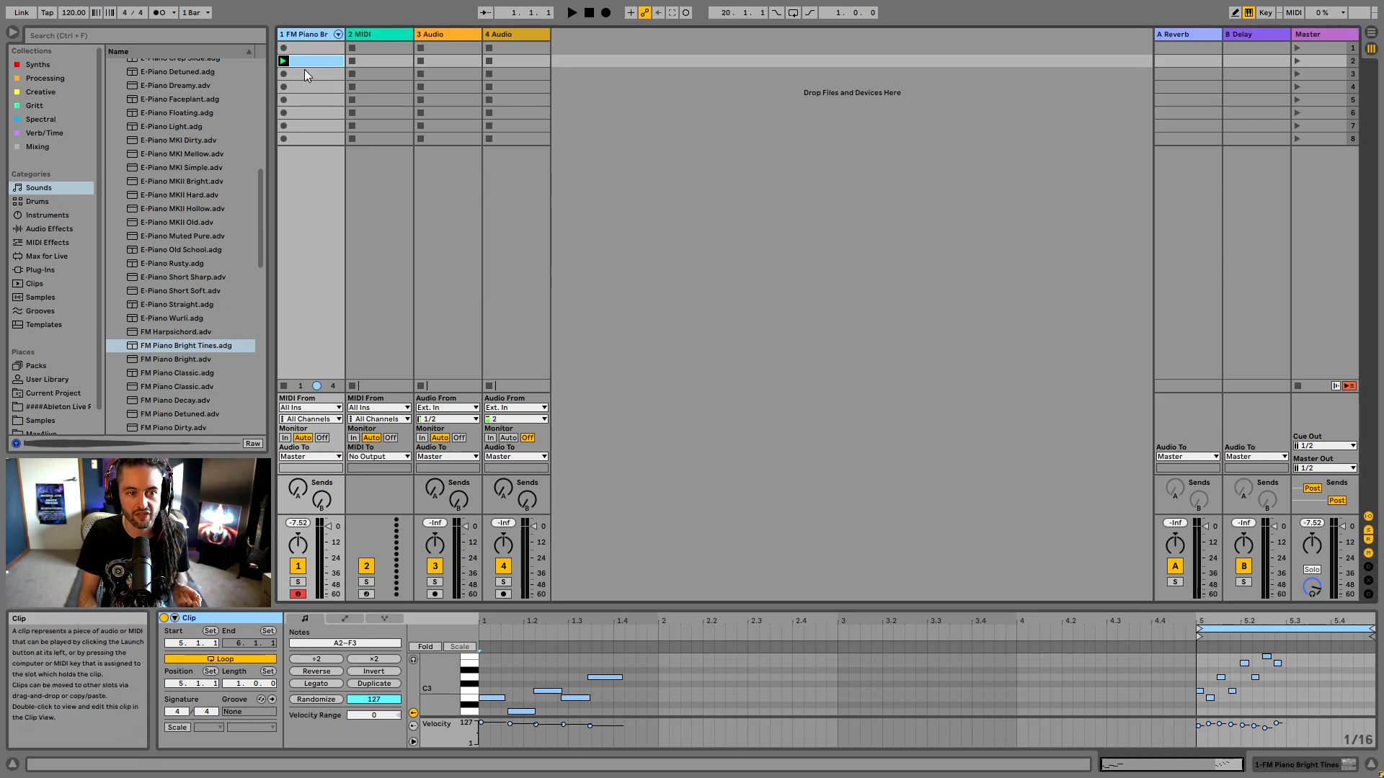
key("Delete")
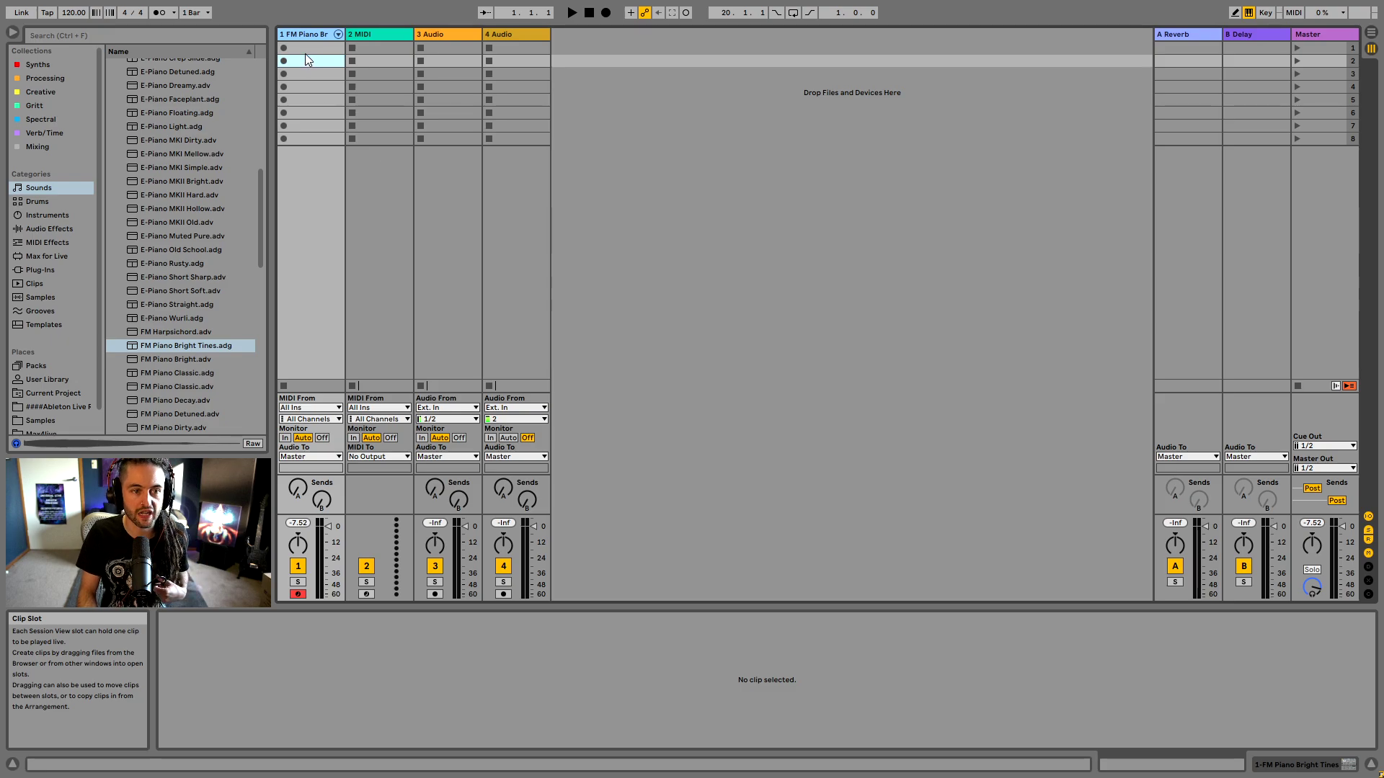
Capture a freshly played MIDI phrase into the FM Piano track's first slot and delete the captured clip.
left_click(305, 53)
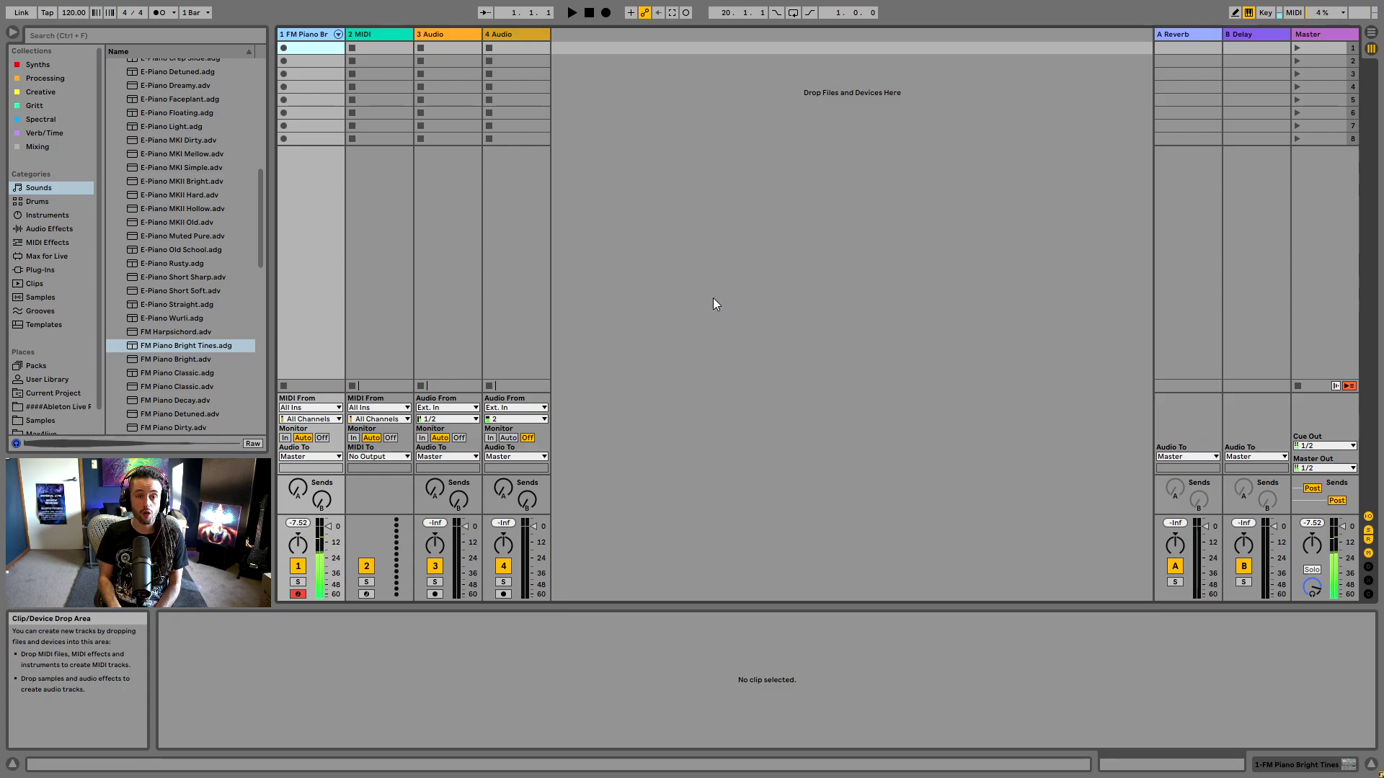
left_click(672, 12)
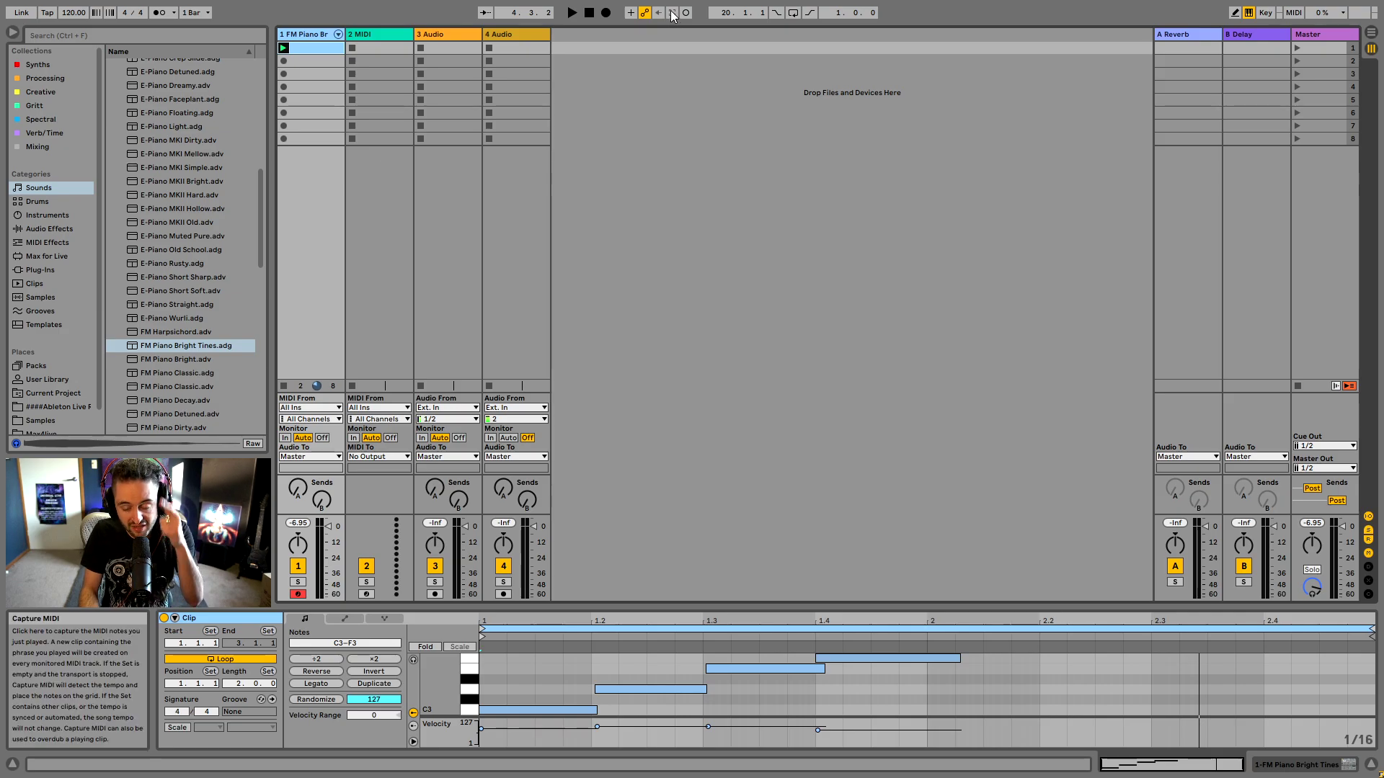
left_click(326, 46)
key("Delete")
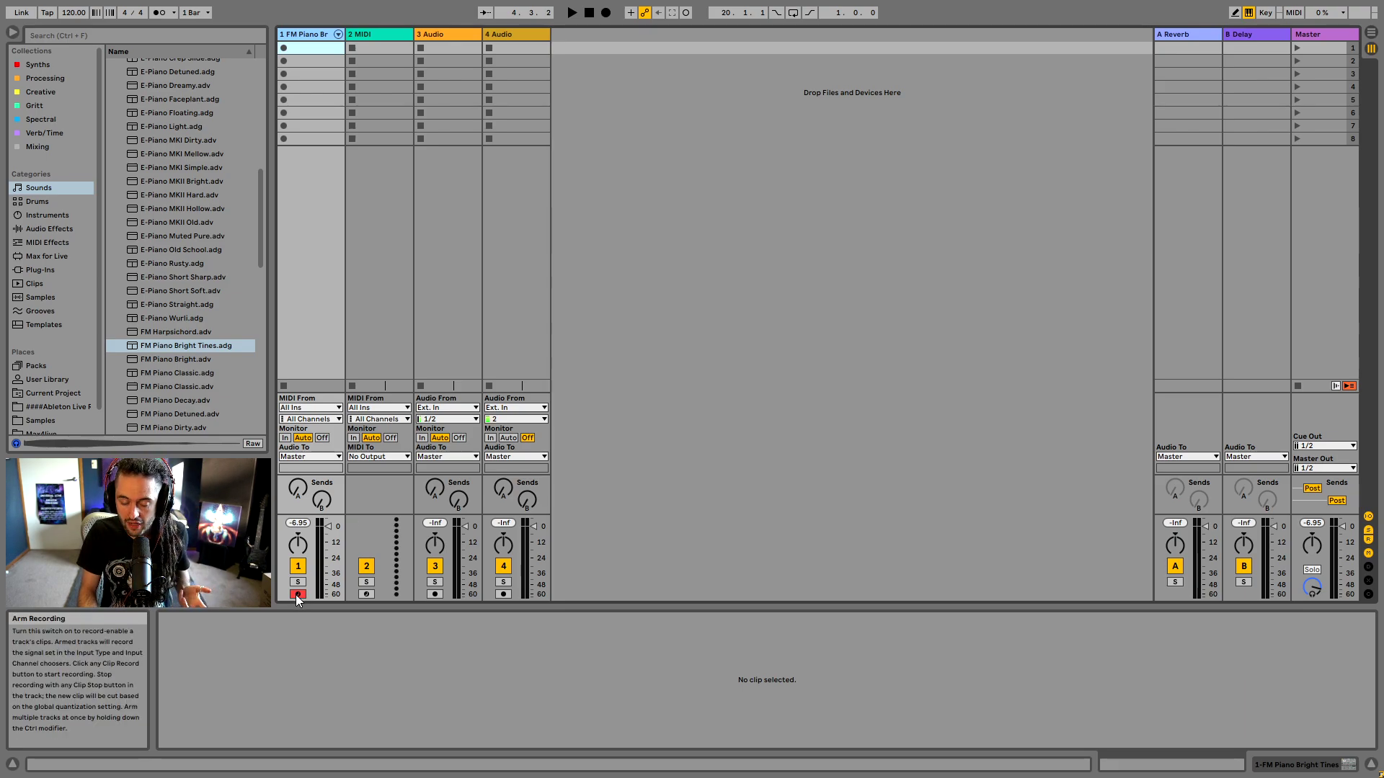
Record a six-bar MIDI clip in the FM Piano track's first slot and move it to bar 17 of the 2 MIDI track in Arrangement View.
left_click(283, 46)
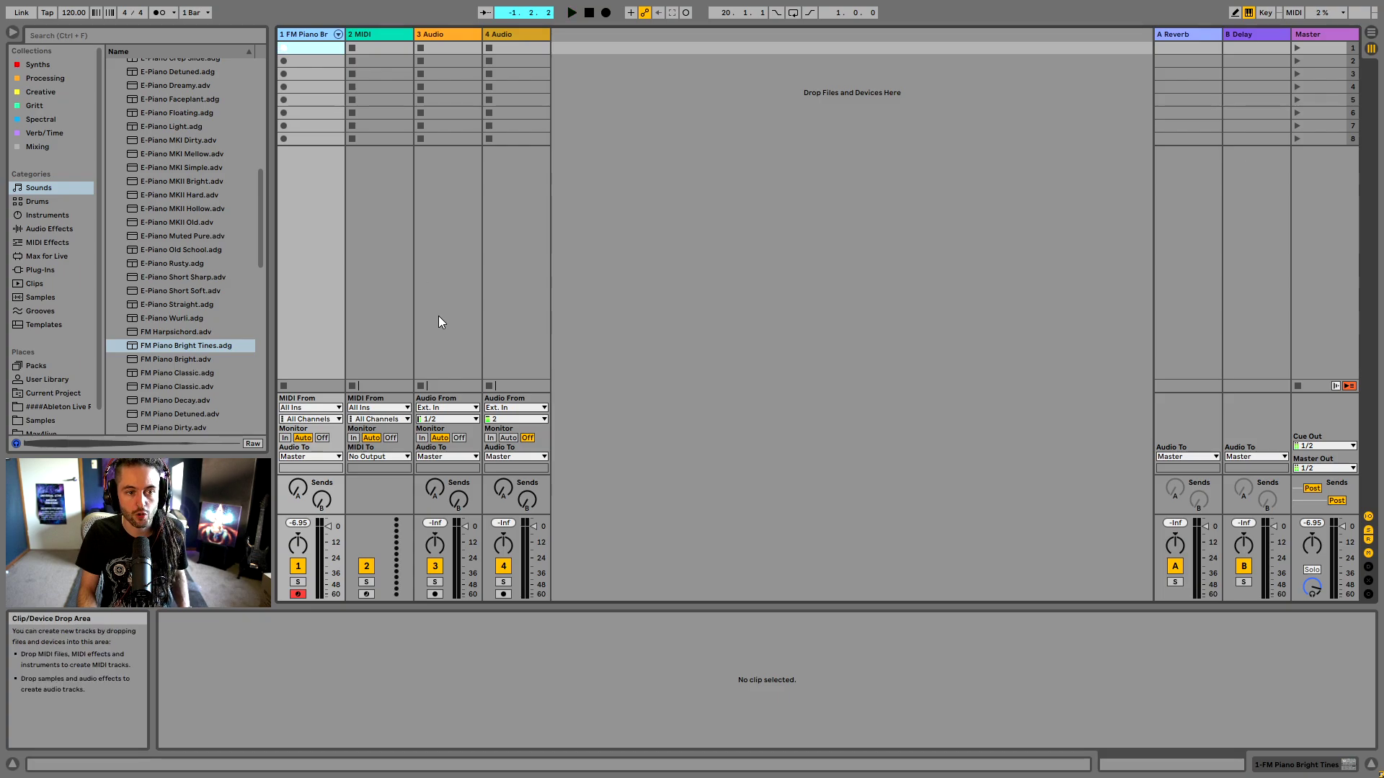
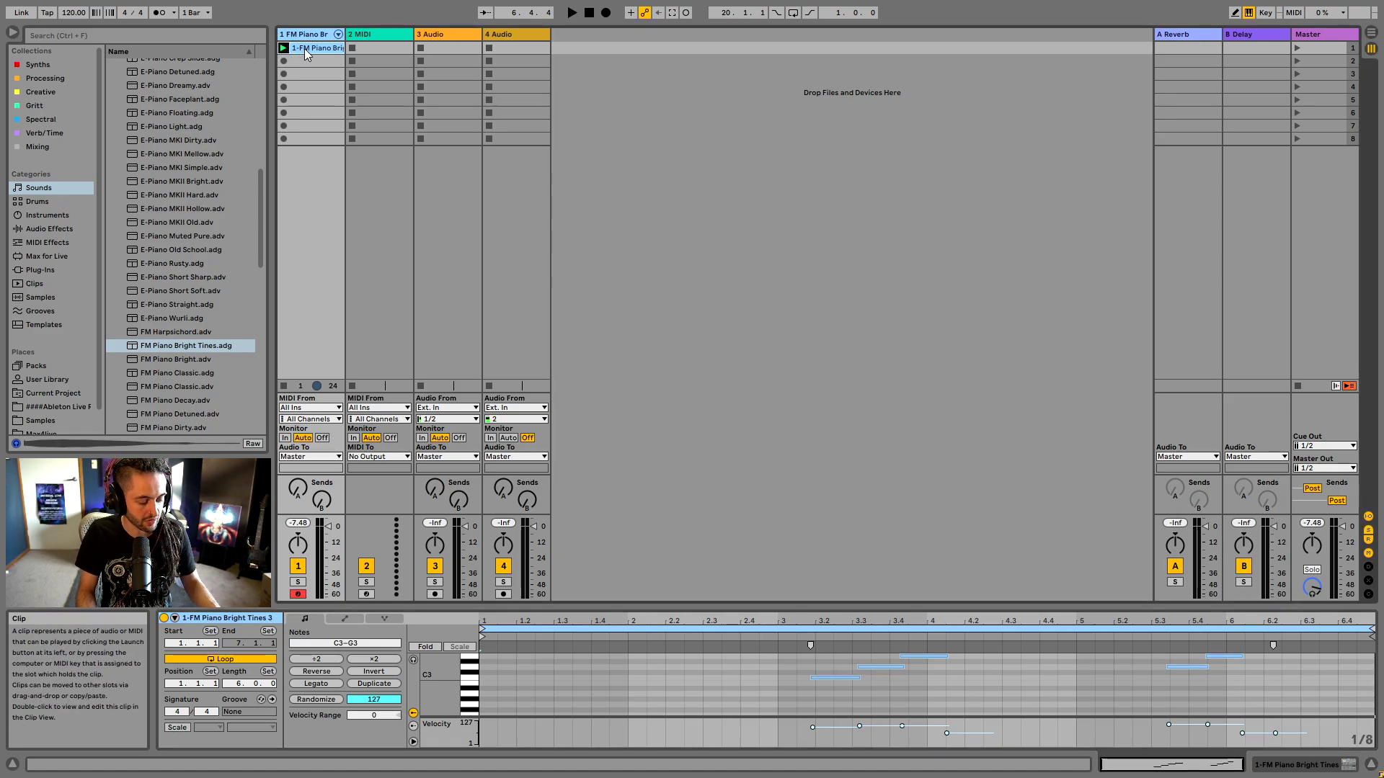
left_click_drag(304, 49, 336, 184)
key("Tab")
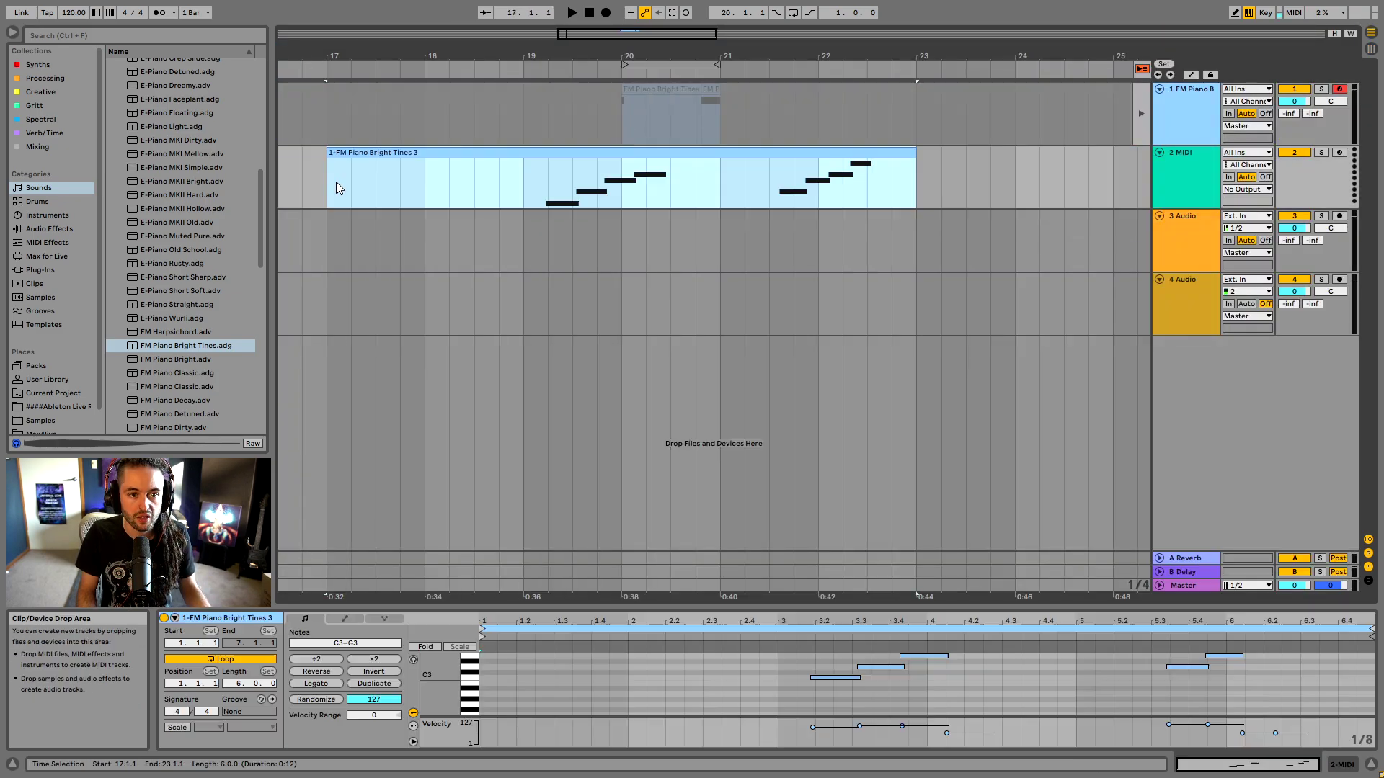
Loop the moved clip's range from bar 17 to 23, then enable MIDI Arrangement Overdub and delete the clips from both MIDI tracks.
key("ctrl+l")
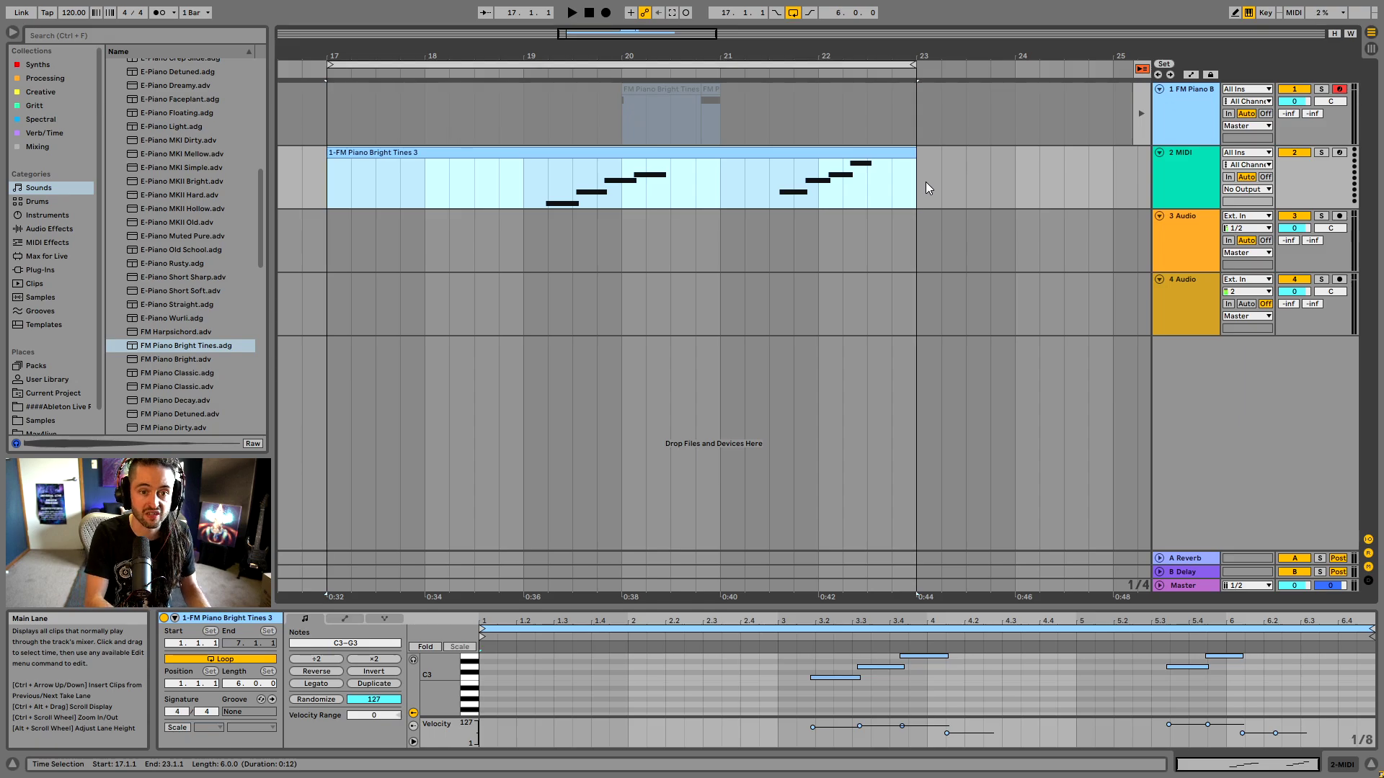
left_click_drag(339, 193, 922, 187)
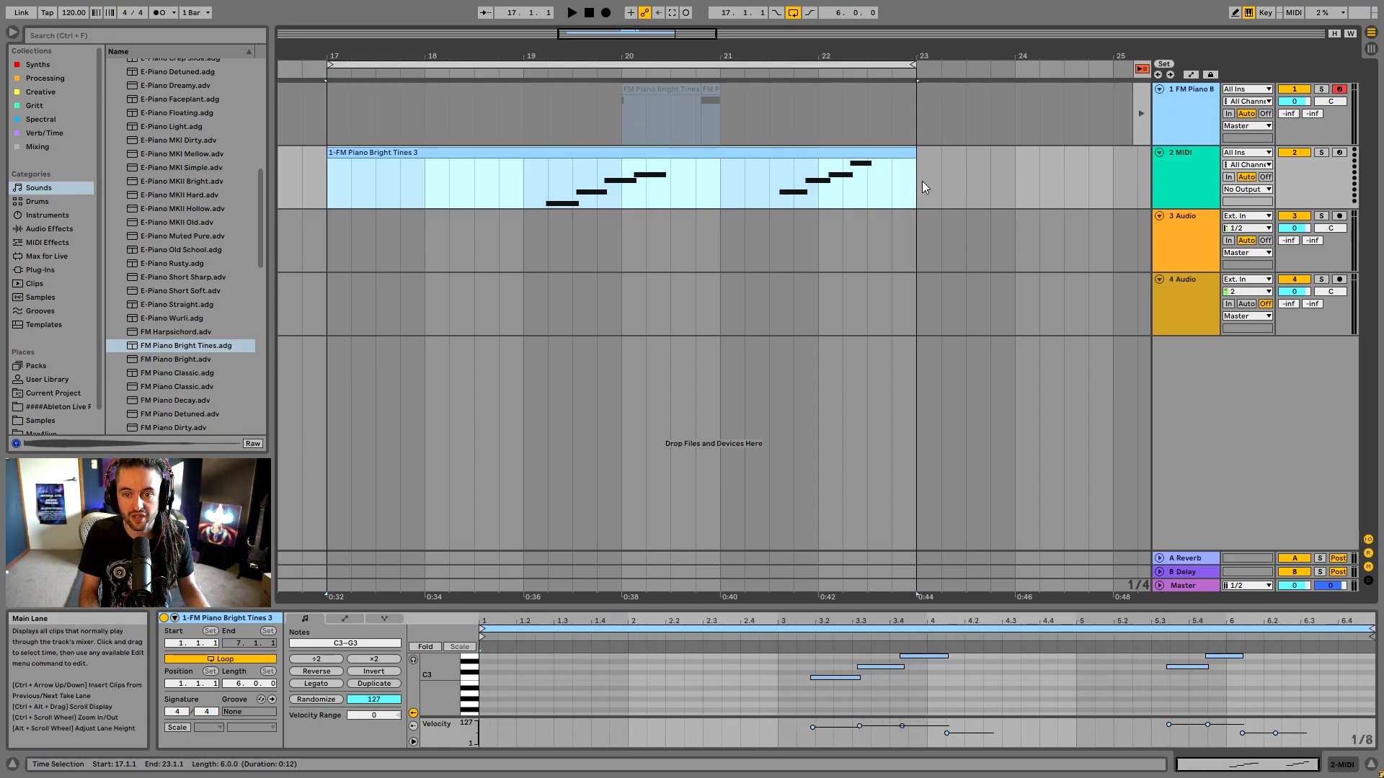
left_click(631, 14)
key("Delete")
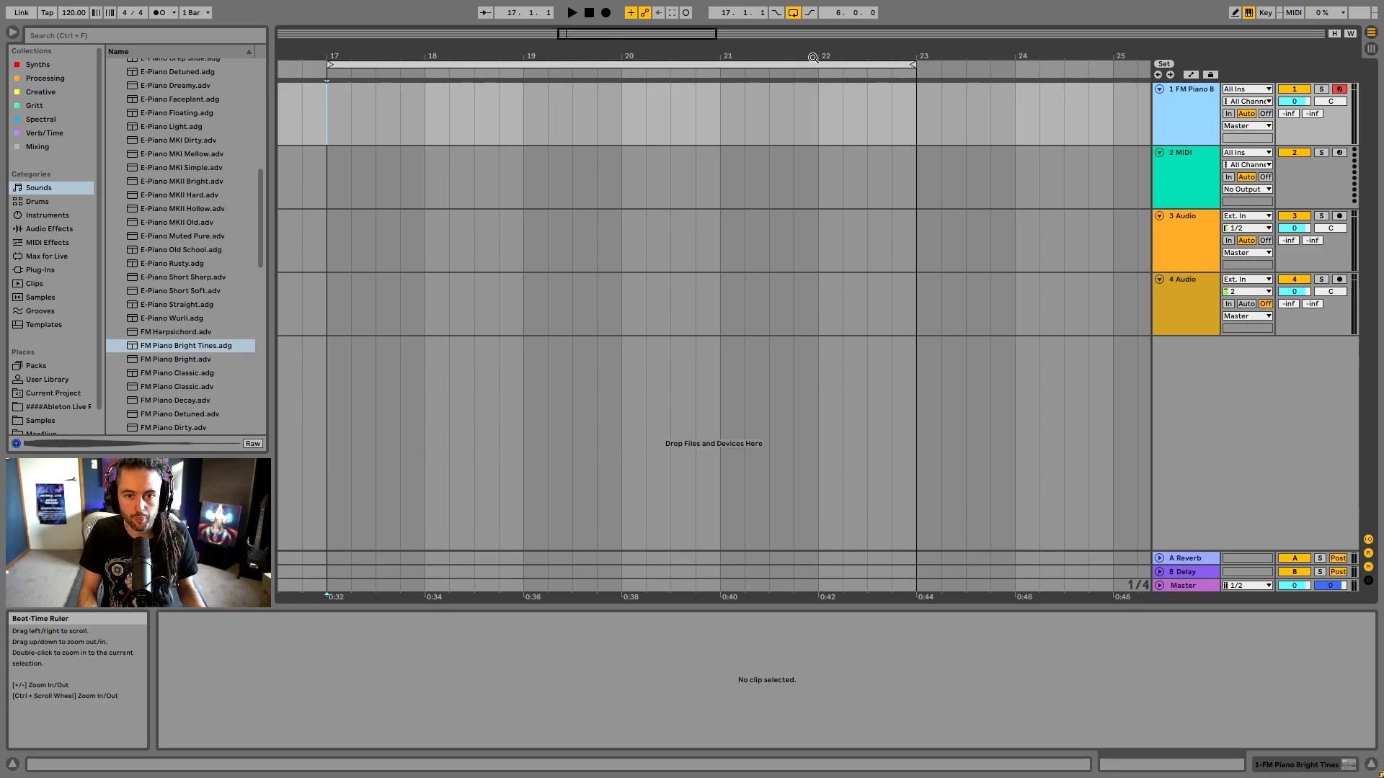
Shorten the arrangement loop to four bars, from bar 17 to 21, and turn on the metronome.
mouse_move(905, 80)
left_mouse_down()
mouse_move(655, 80)
mouse_move(734, 80)
mouse_move(719, 80)
left_mouse_up()
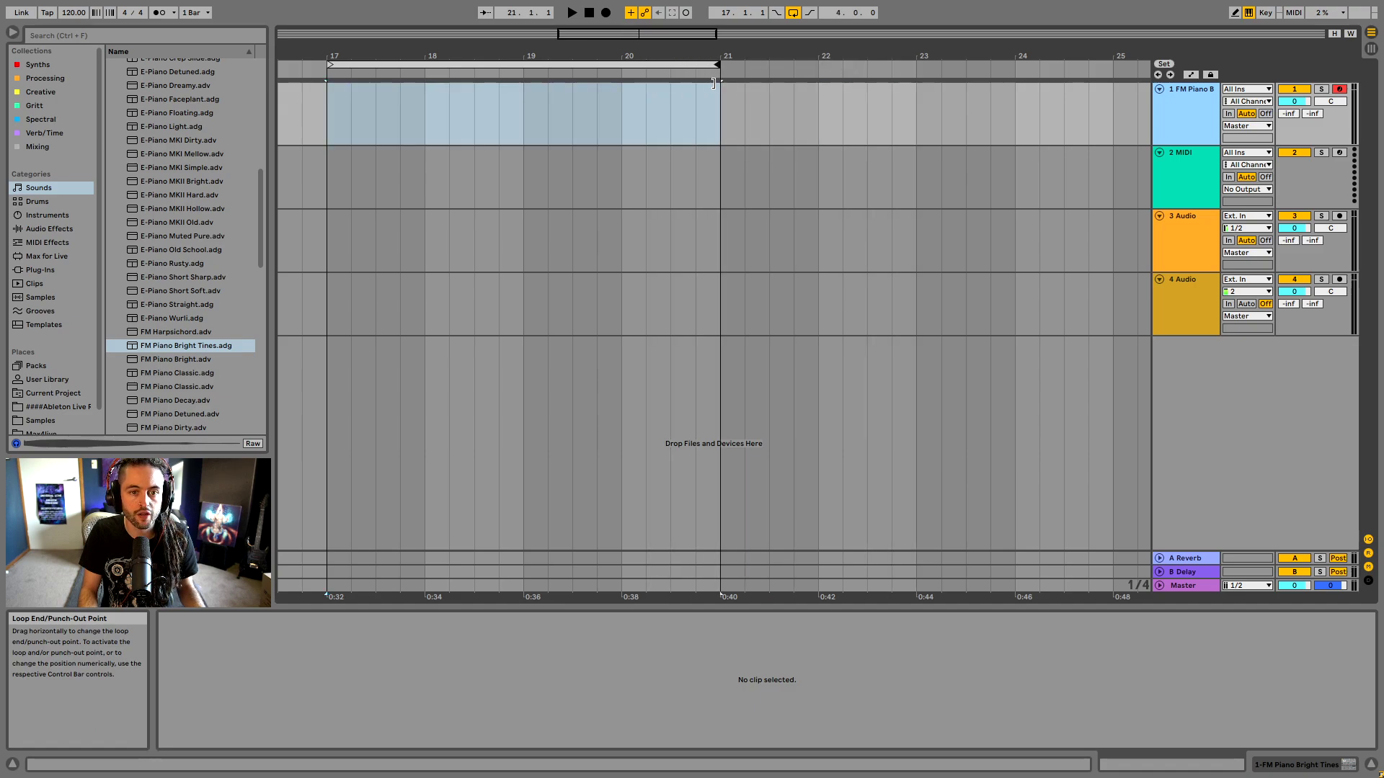
left_click(161, 12)
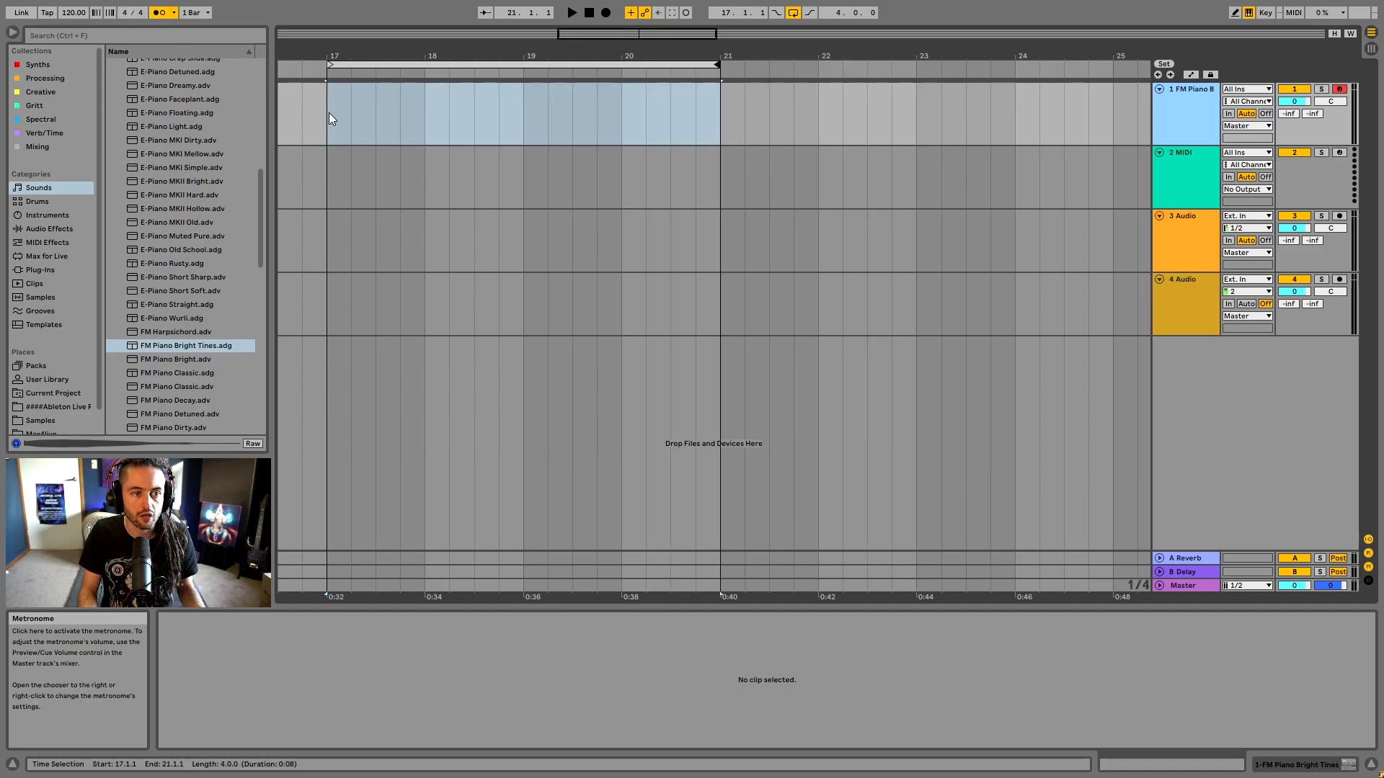
Record a four-bar MIDI phrase on the FM Piano track within the loop from bar 17 to 21.
left_click(606, 13)
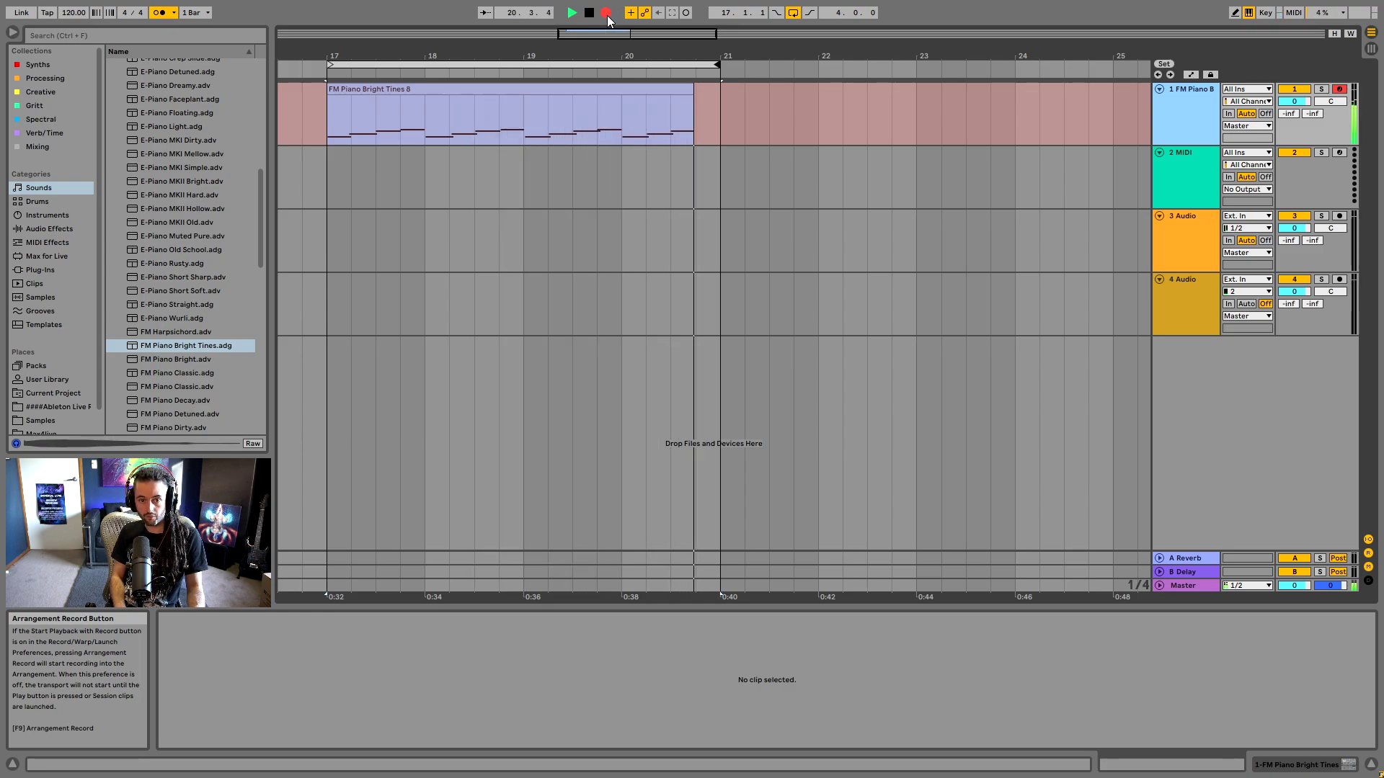
key("space")
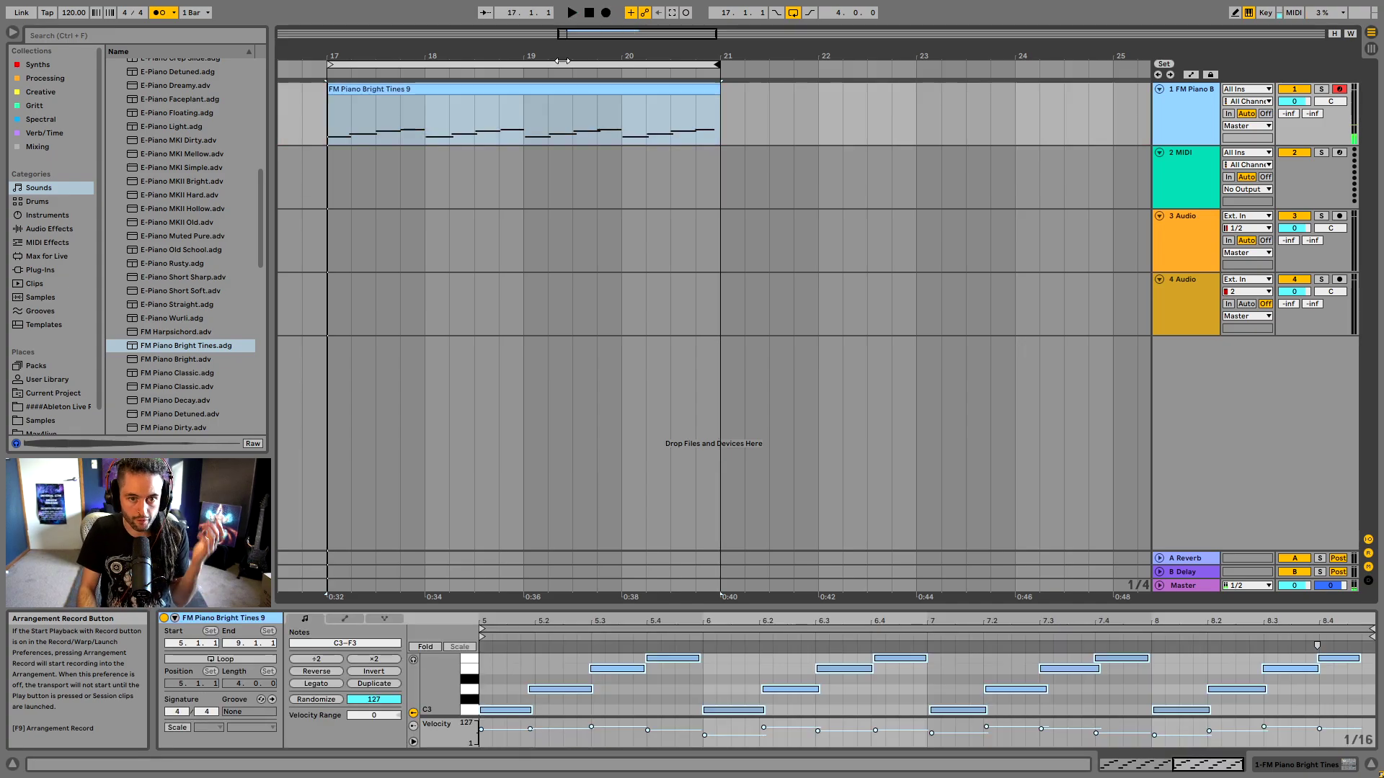
left_click(745, 137)
left_click(590, 132)
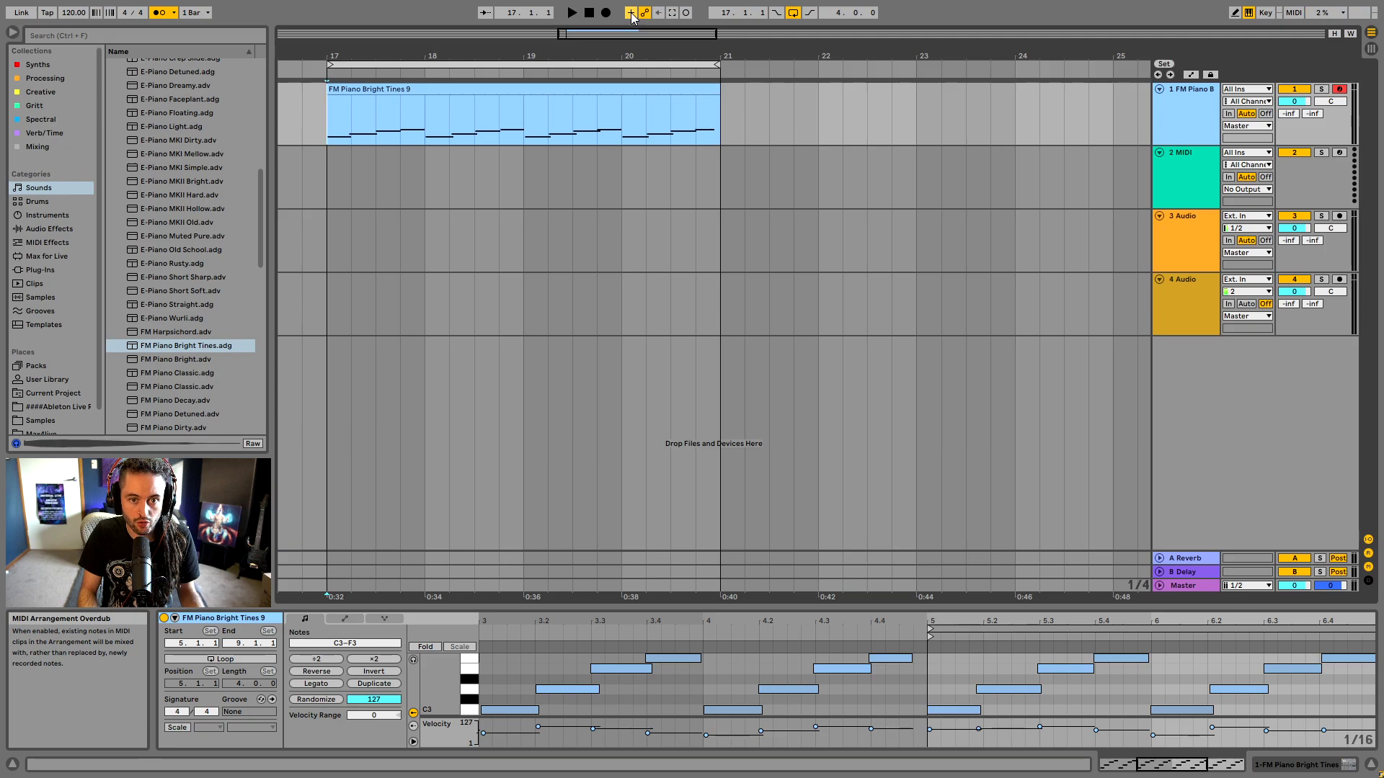
Overdub a second, higher layer of notes onto the FM Piano track's recorded clip across the four-bar loop.
left_click(404, 90)
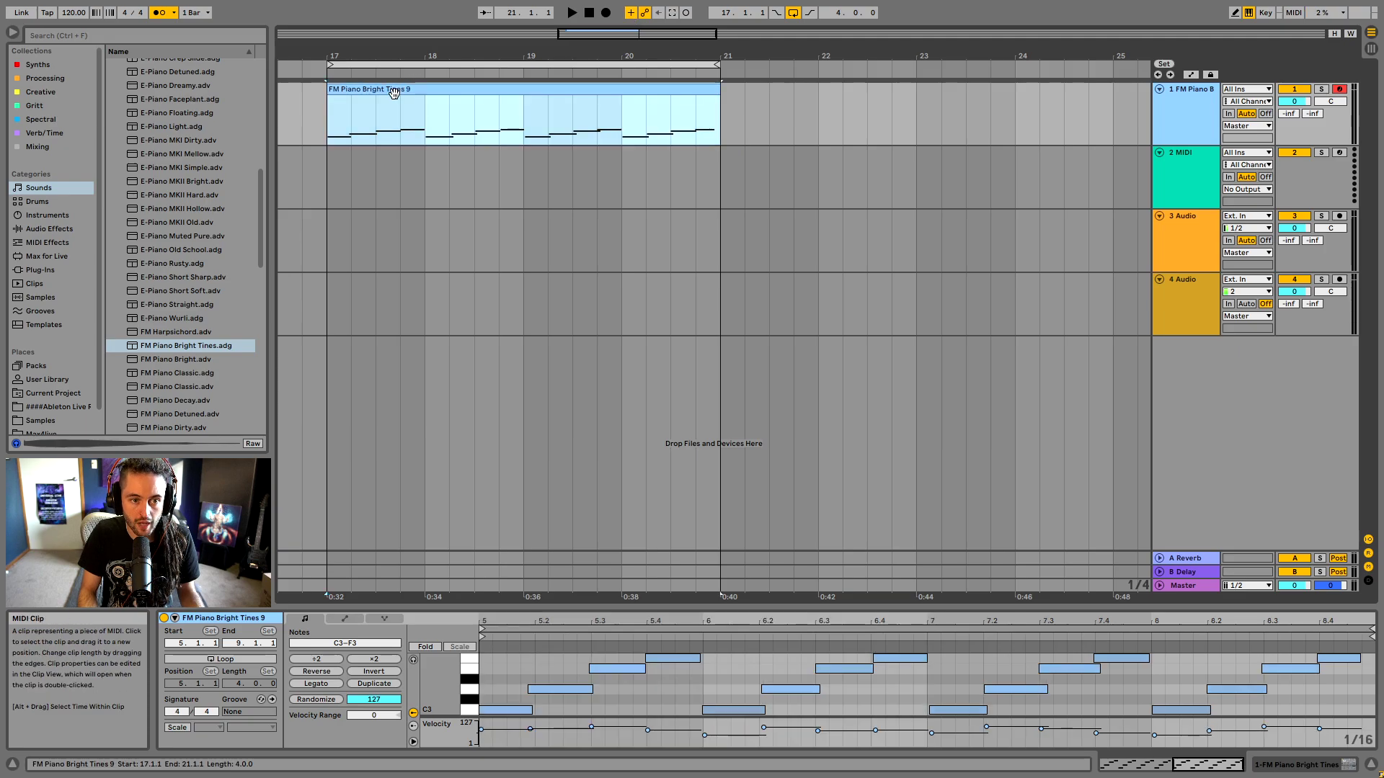
left_click(606, 13)
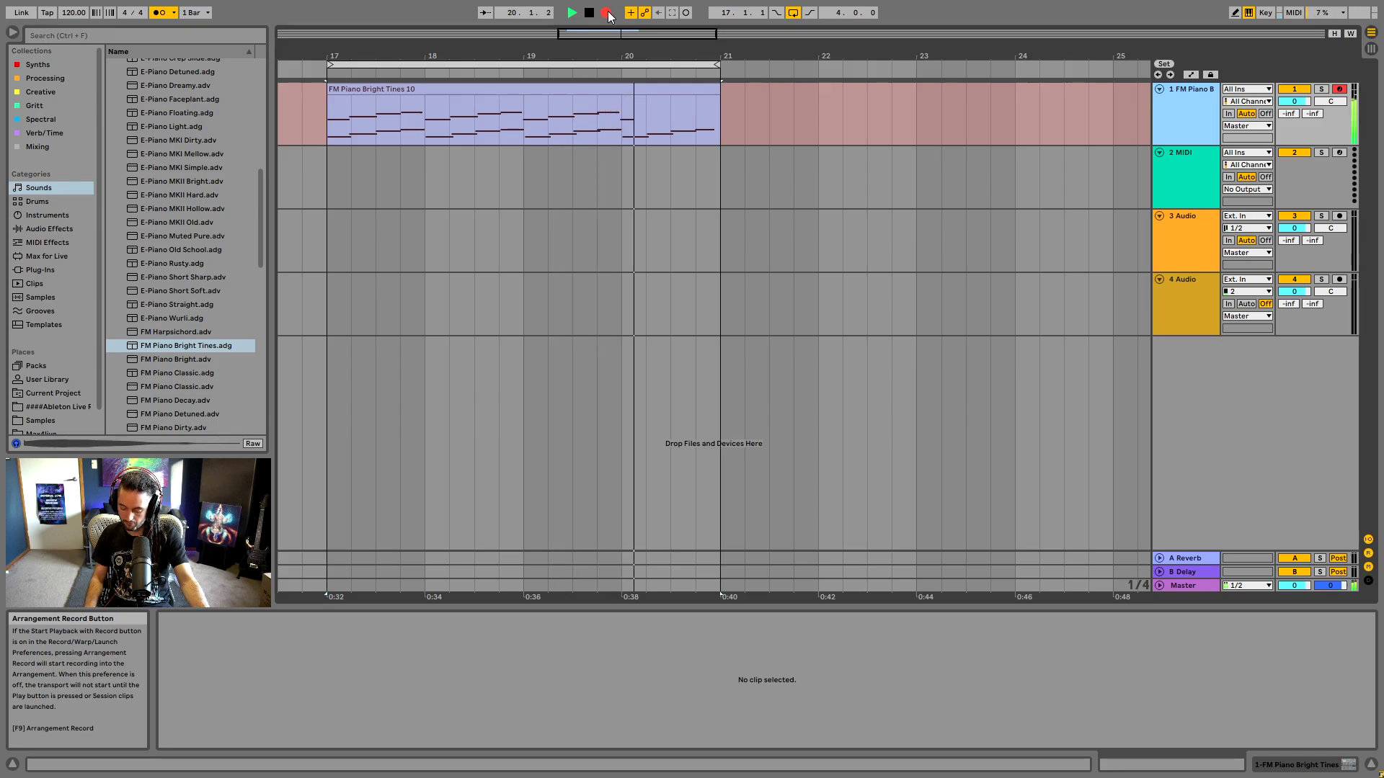
key("space")
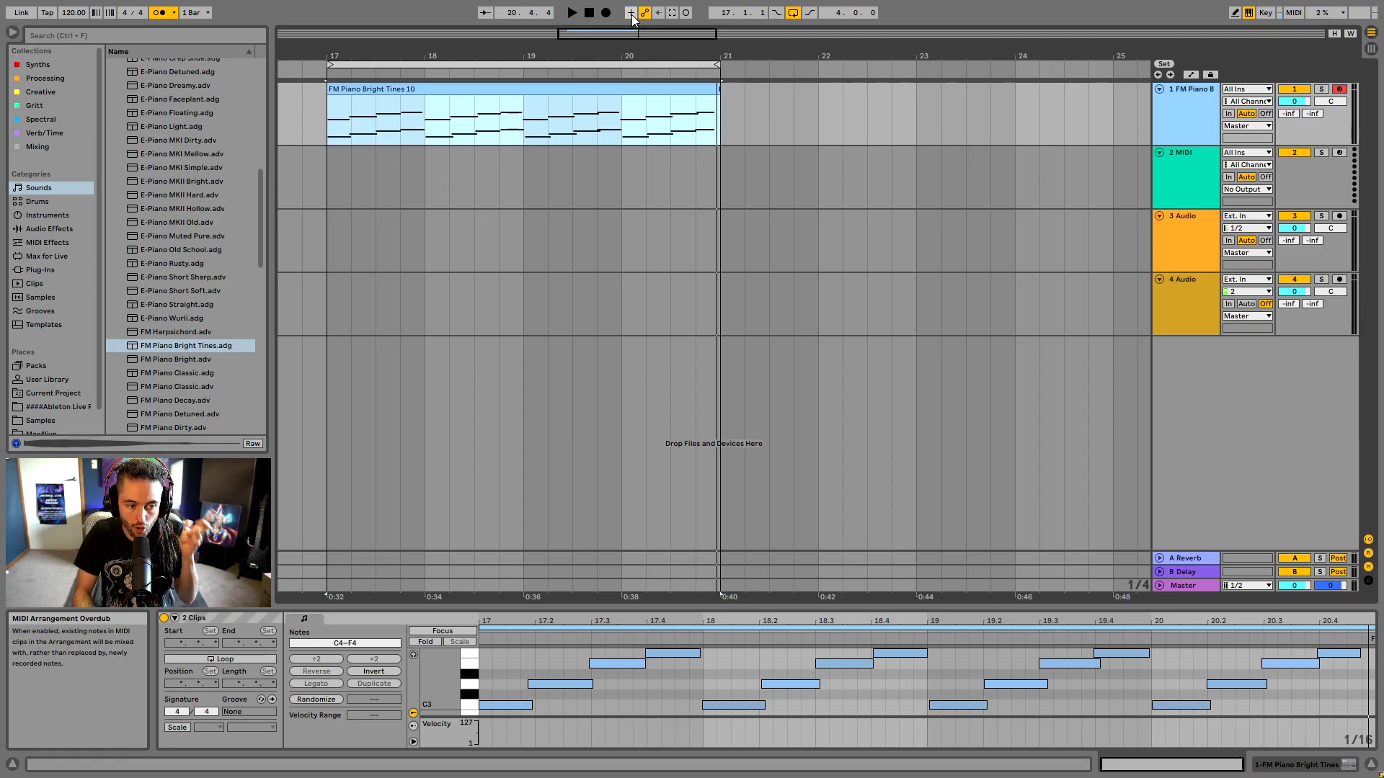
Record a new low phrase over the FM Piano clip with MIDI Arrangement Overdub off, replacing its layered notes.
left_click(605, 13)
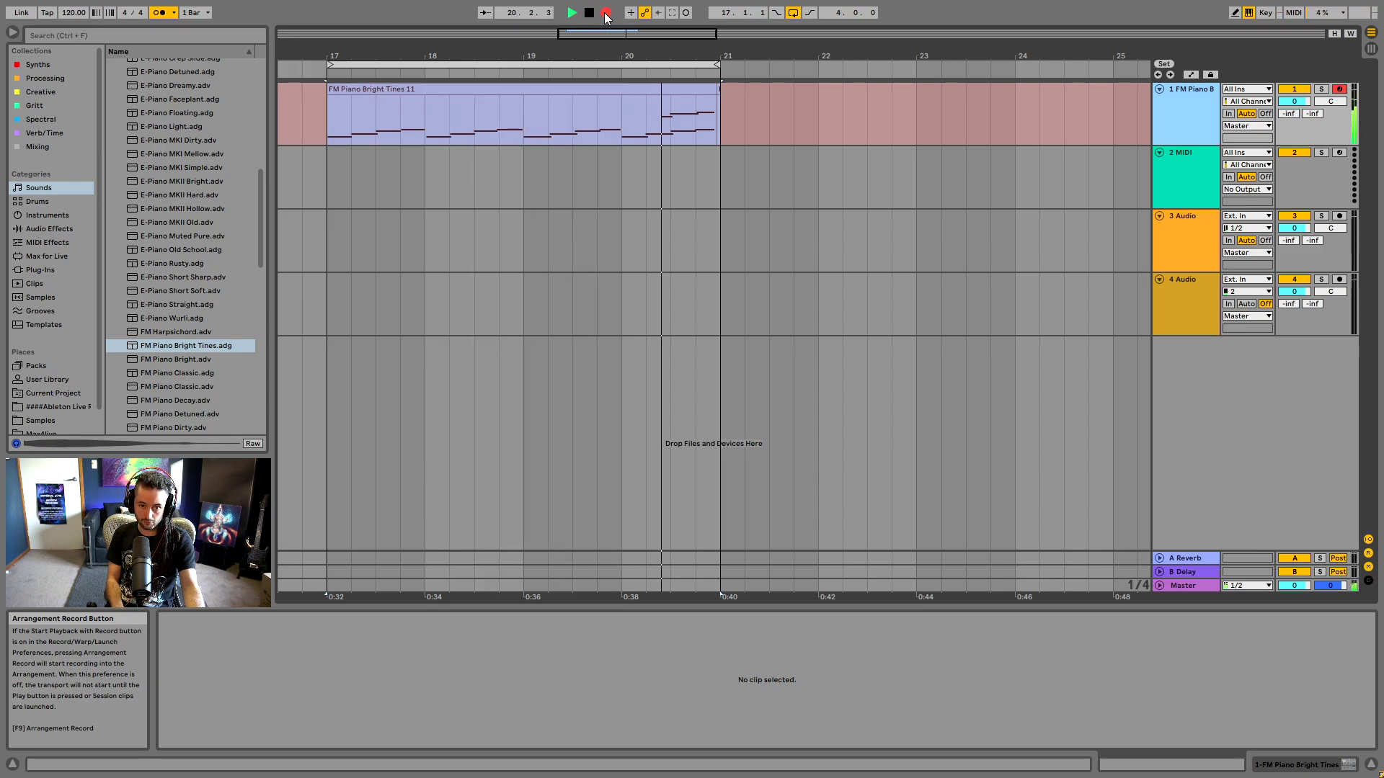
key("space")
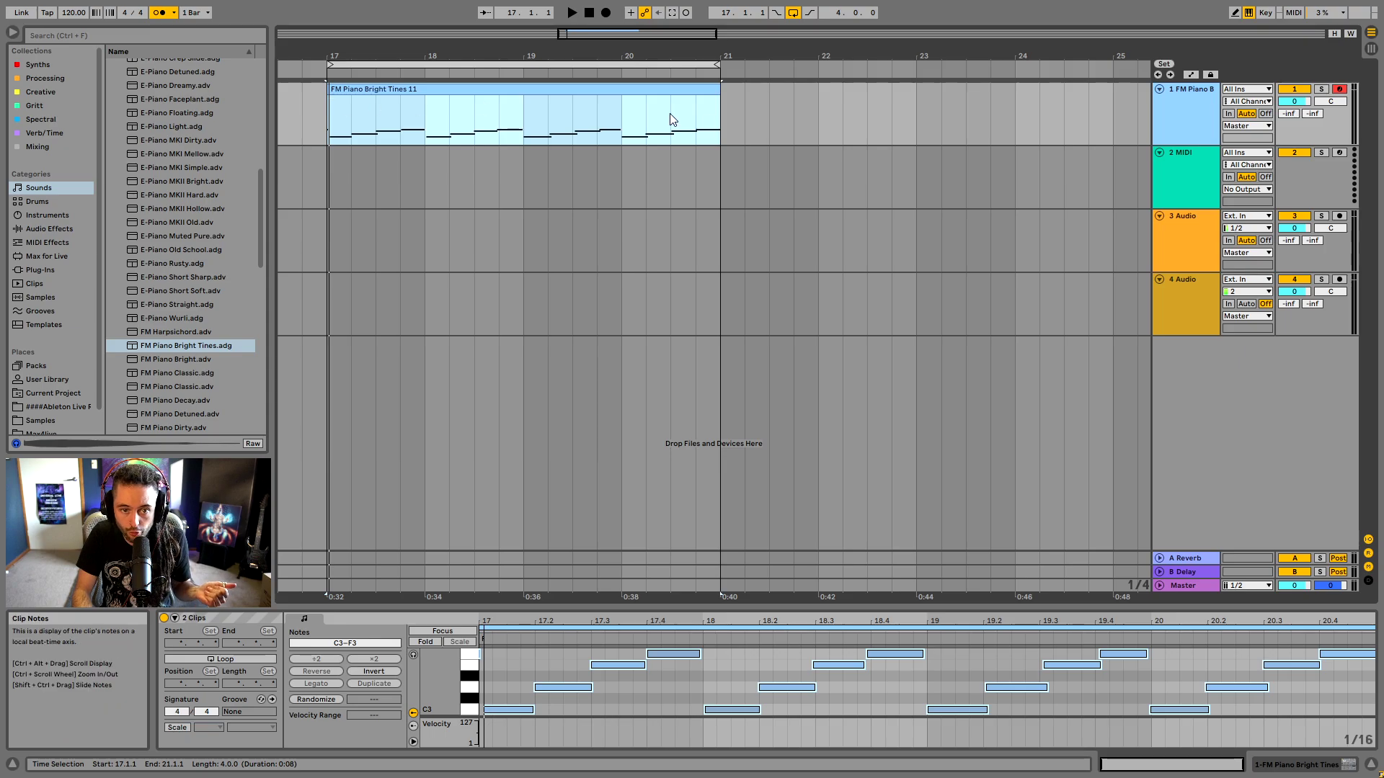
Turn MIDI Arrangement Overdub back on and switch to Session View.
left_click(631, 13)
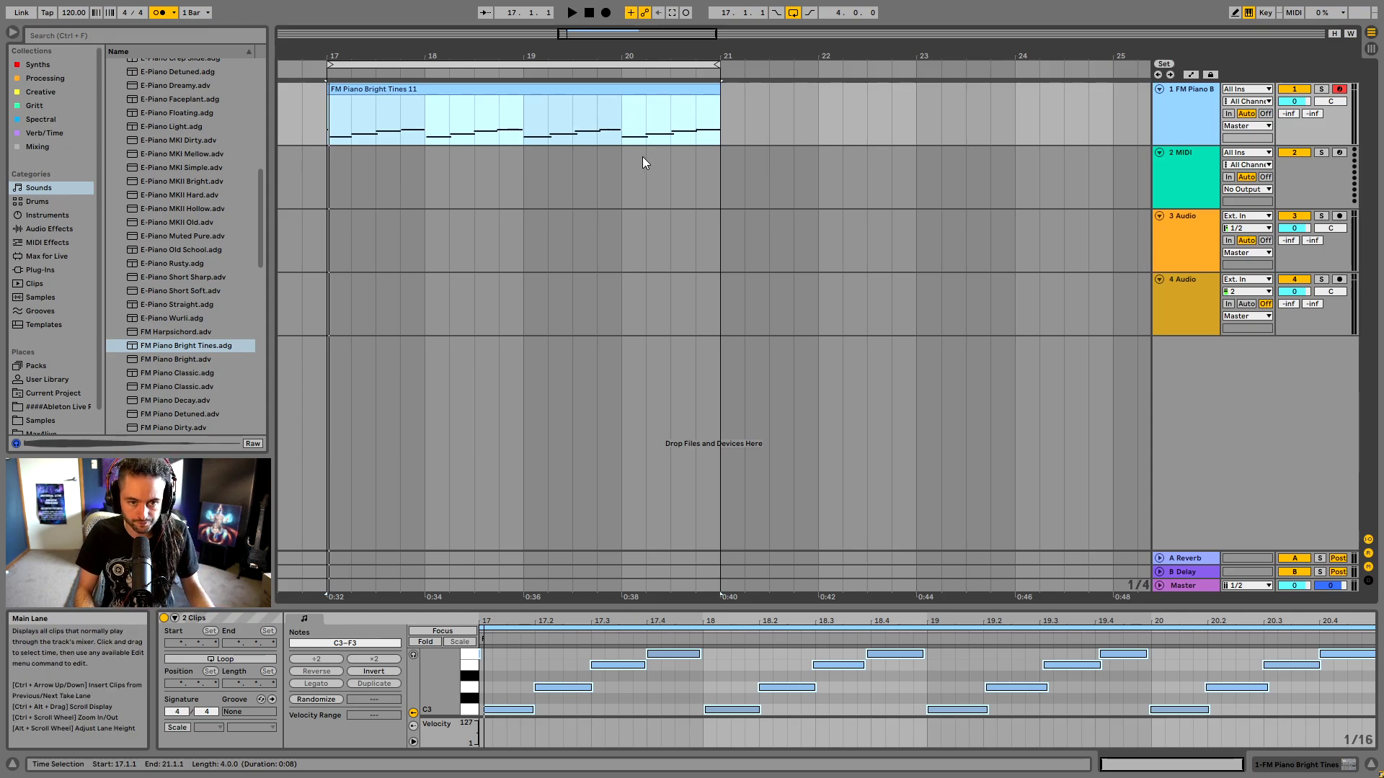
key("Tab")
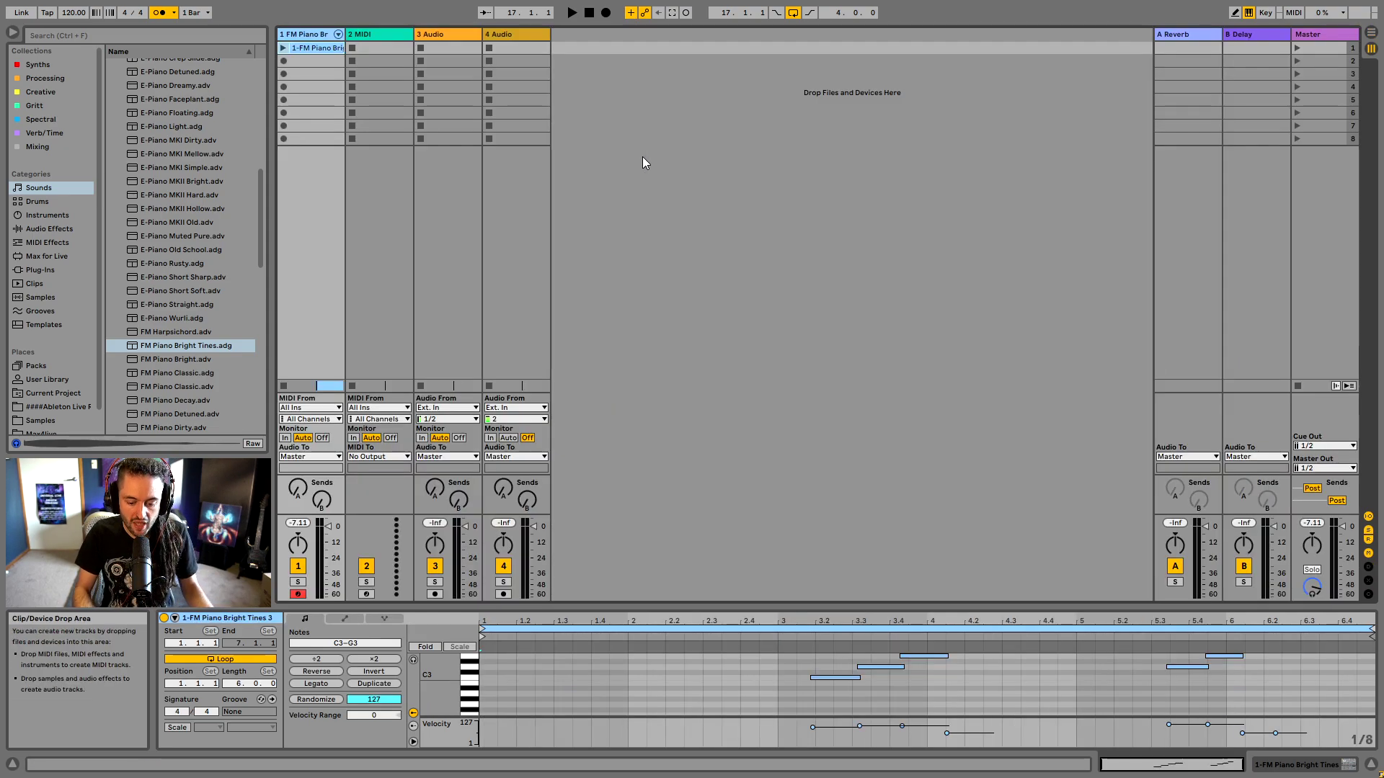